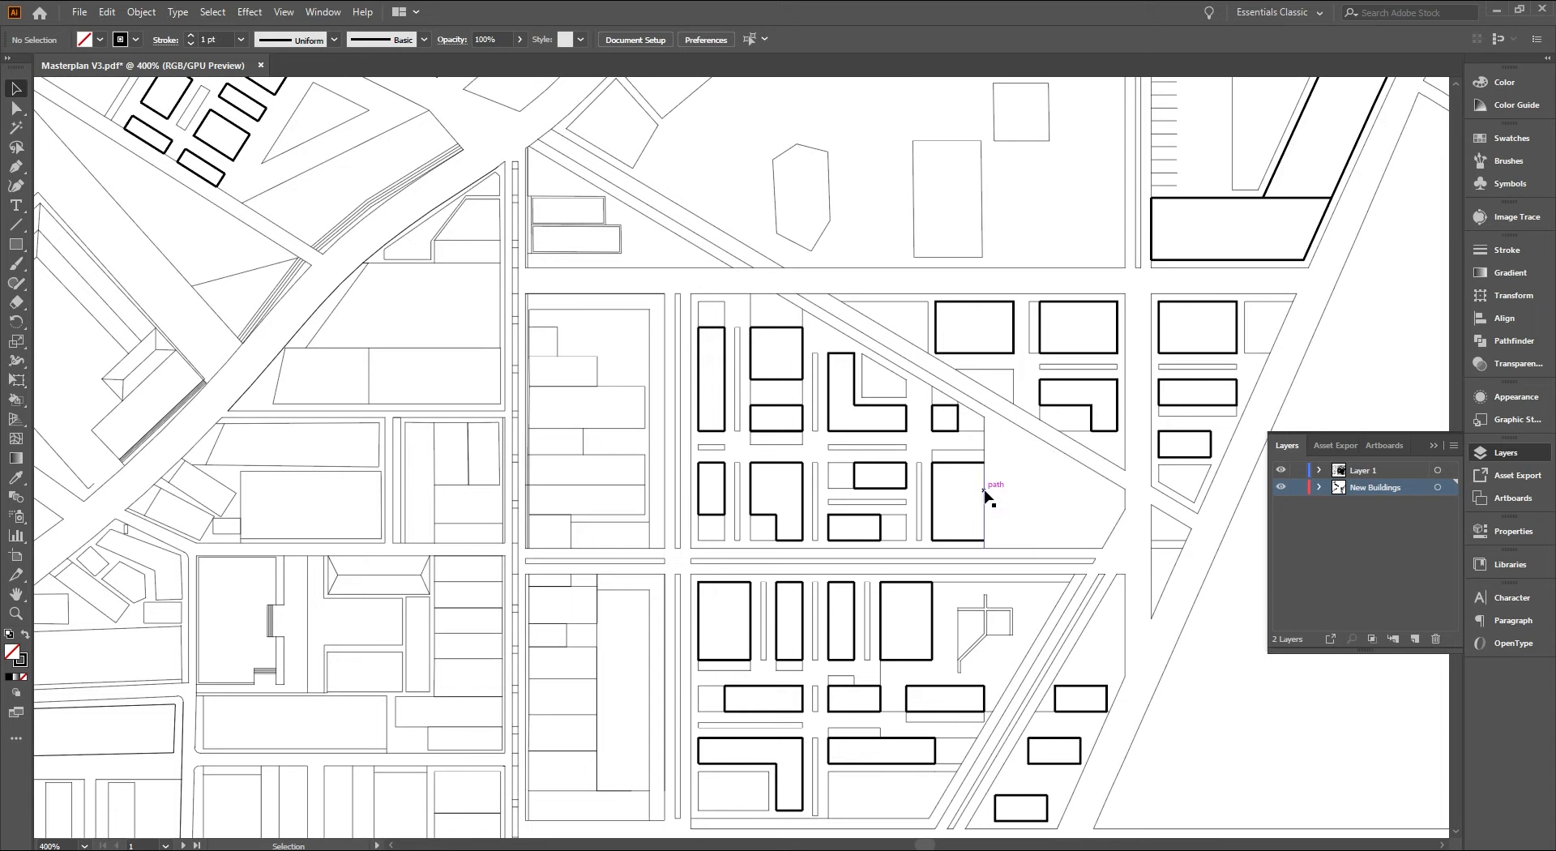
Hide Layer 1 to isolate the New Buildings outlines and inspect the building with the missing right edge
{"action": "scroll", "coordinate": [986, 497], "scroll_direction": "up", "scroll_amount": 5}
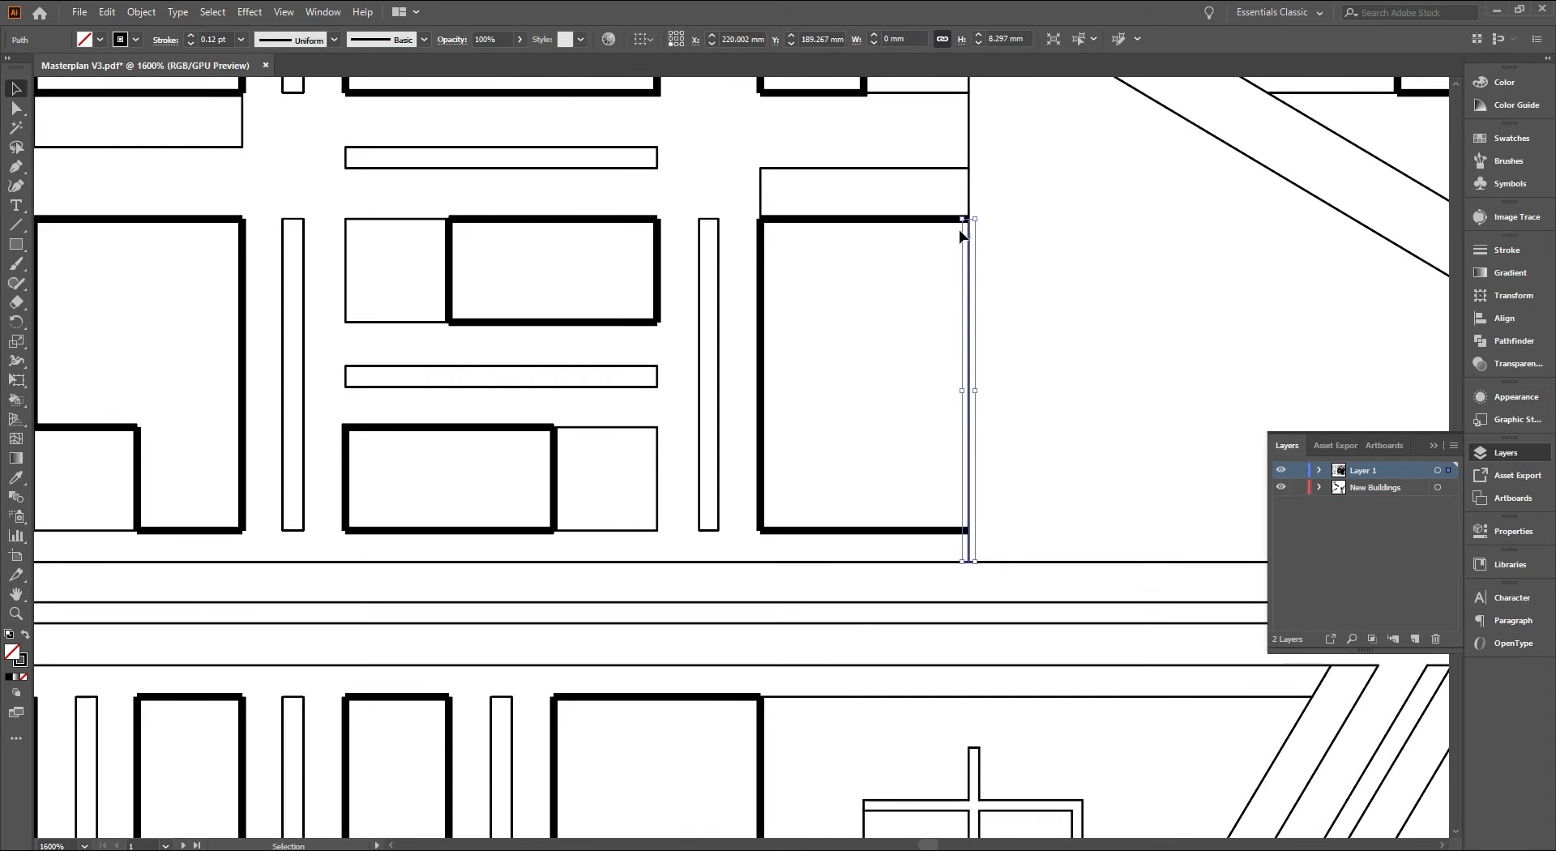
{"action": "left_click_drag", "start_coordinate": [963, 219], "coordinate": [962, 531]}
{"action": "left_click", "coordinate": [955, 493]}
{"action": "left_click", "coordinate": [1279, 487]}
{"action": "left_click", "coordinate": [1279, 487]}
{"action": "left_click", "coordinate": [1279, 473]}
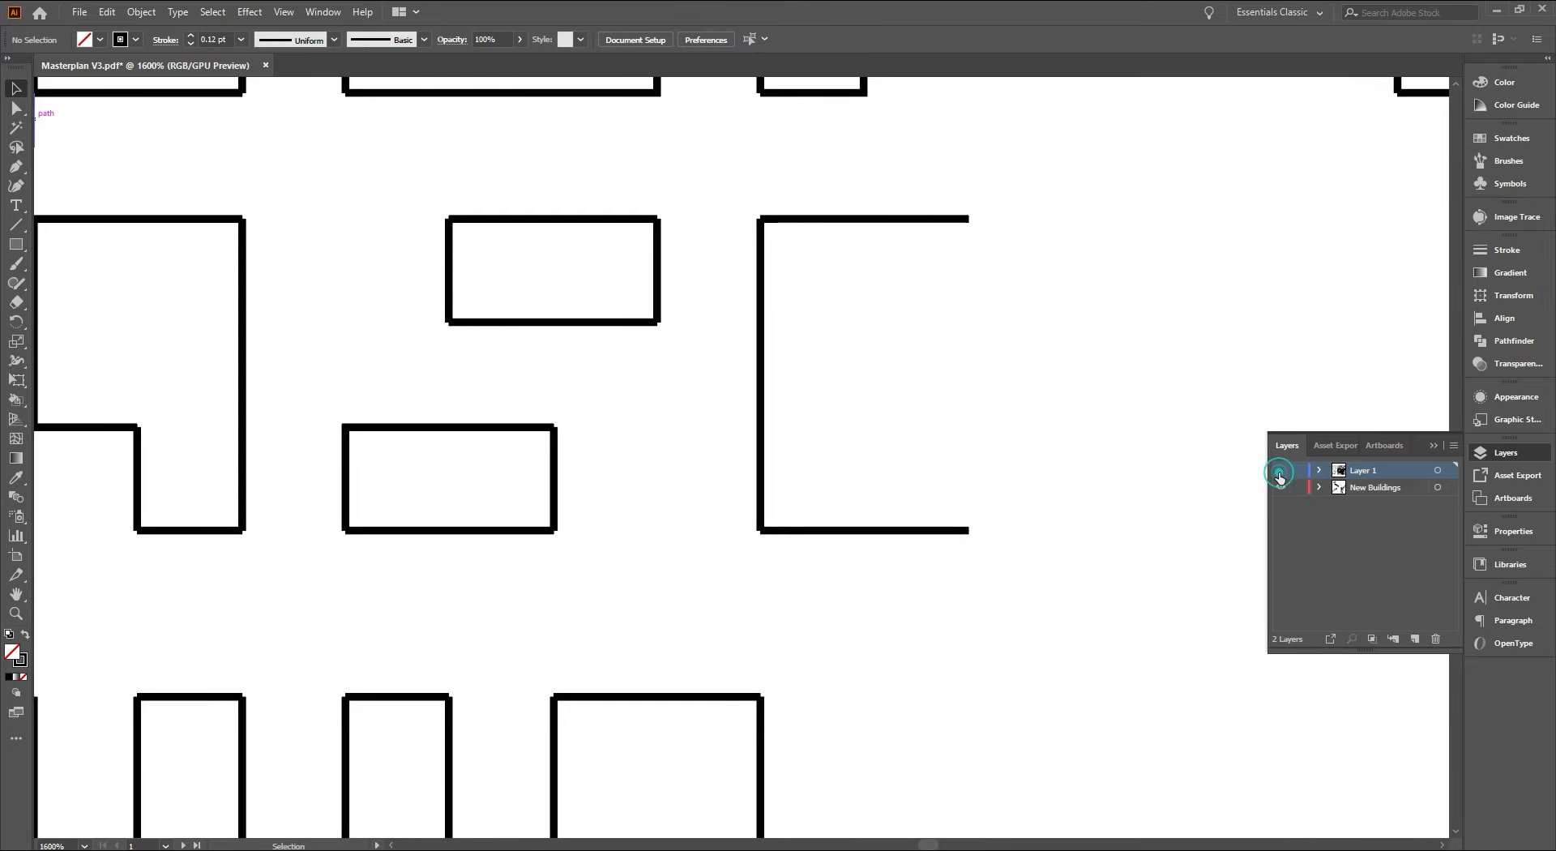
Close the missing right edge of the open building outline with the Pen tool
{"action": "key", "text": "p"}
{"action": "left_click", "coordinate": [969, 219]}
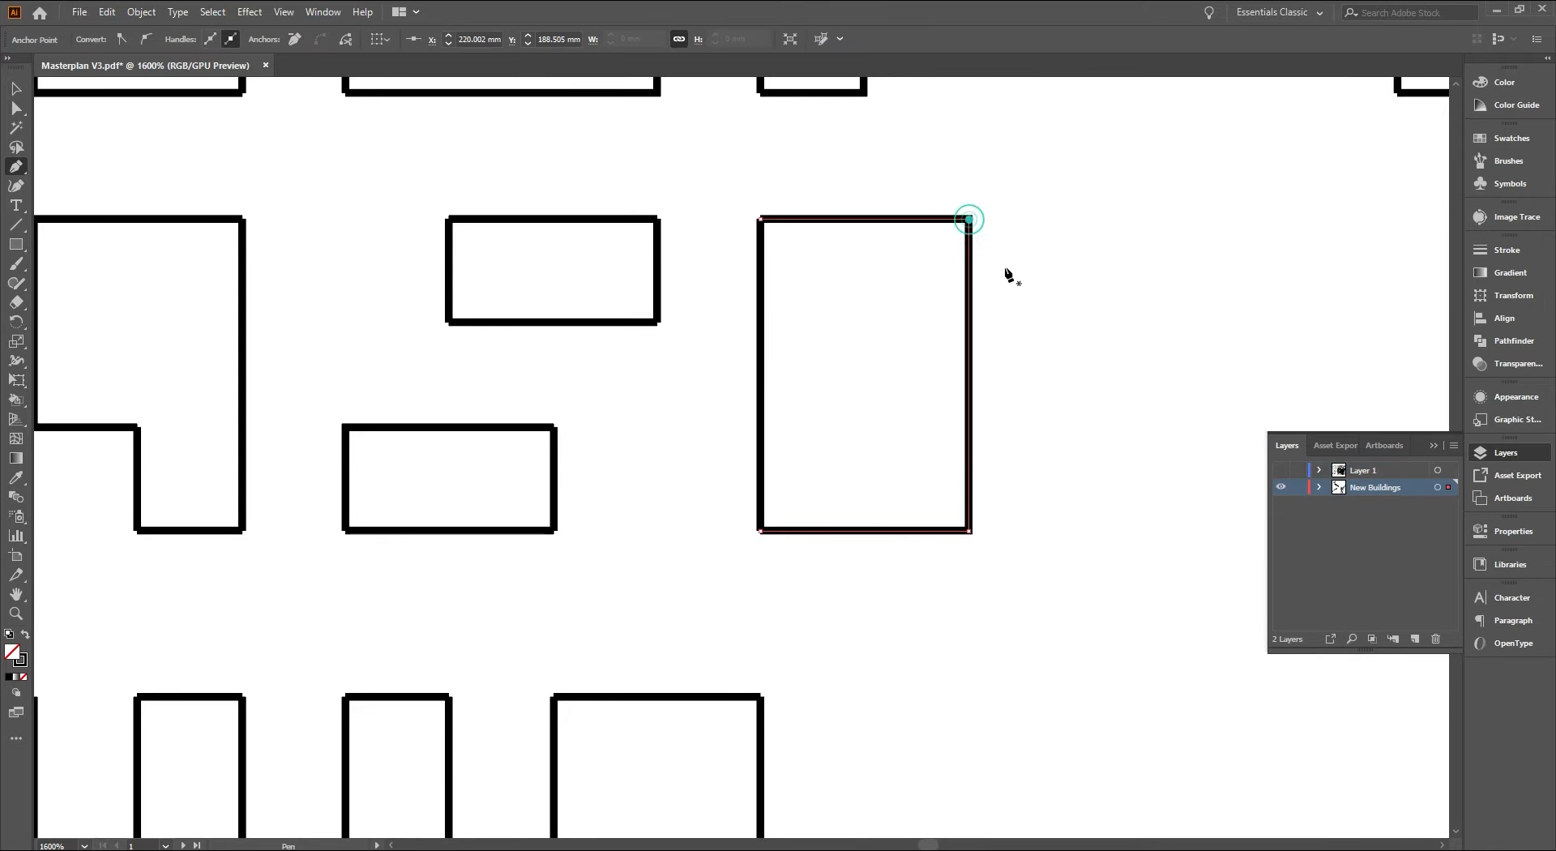
{"action": "left_click", "coordinate": [16, 87]}
{"action": "left_click", "coordinate": [823, 278]}
{"action": "left_click", "coordinate": [764, 295]}
Get all new buildings ready for the Live Paint Bucket and choose a light grey fill color
{"action": "scroll", "coordinate": [794, 301], "scroll_direction": "down", "scroll_amount": 3}
{"action": "left_click", "coordinate": [15, 400]}
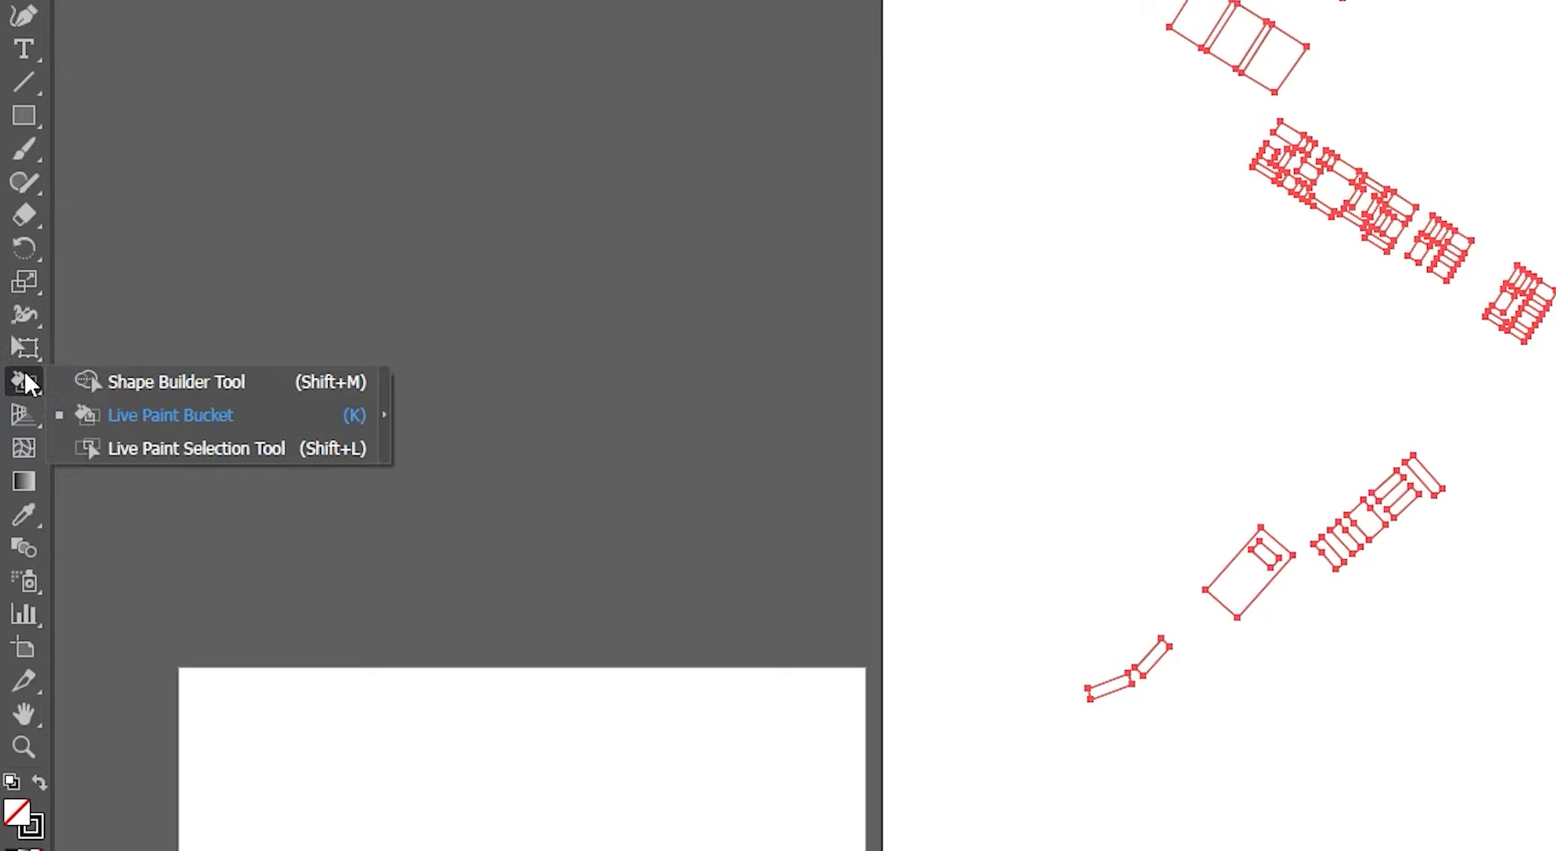
{"action": "left_click", "coordinate": [171, 415]}
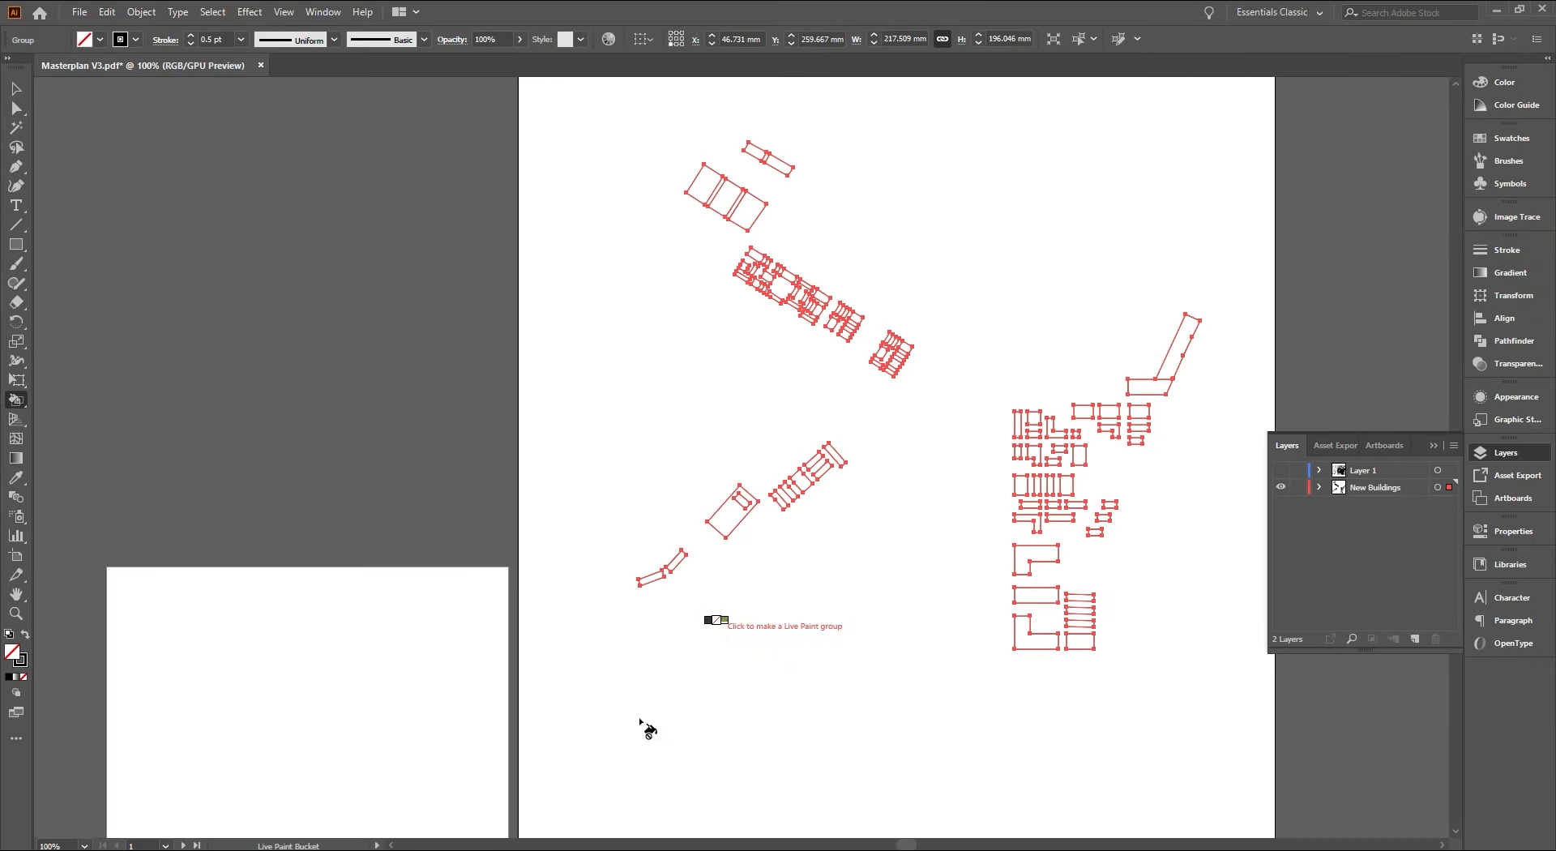
{"action": "left_click", "coordinate": [19, 660]}
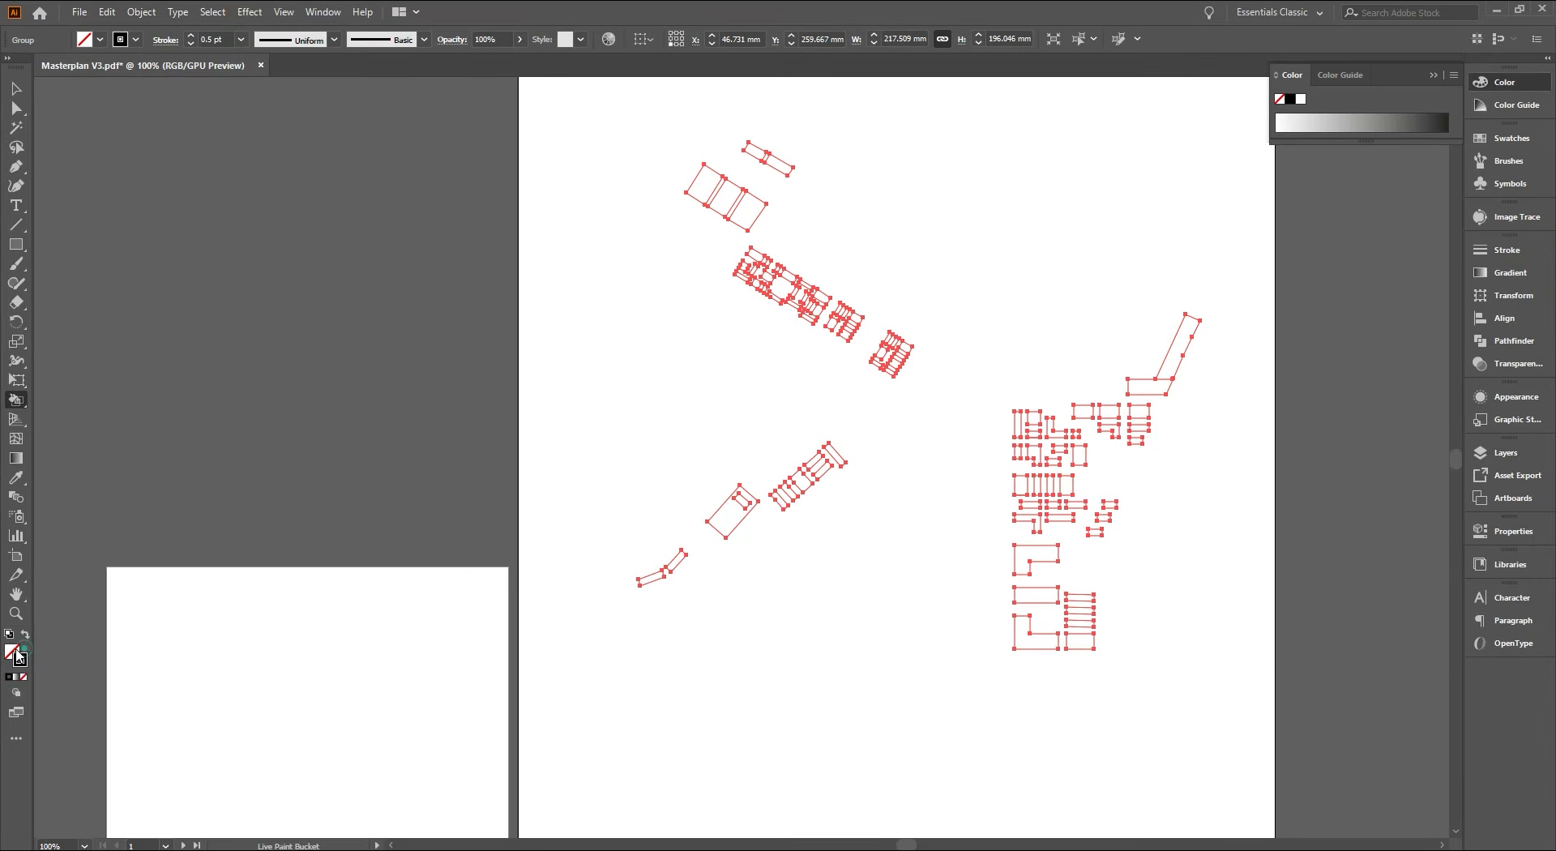
{"action": "double_click", "coordinate": [19, 658]}
{"action": "mouse_move", "coordinate": [625, 390]}
{"action": "left_mouse_down"}
{"action": "mouse_move", "coordinate": [597, 451]}
{"action": "mouse_move", "coordinate": [545, 343]}
{"action": "mouse_move", "coordinate": [545, 359]}
{"action": "left_mouse_up"}
{"action": "left_click", "coordinate": [920, 333]}
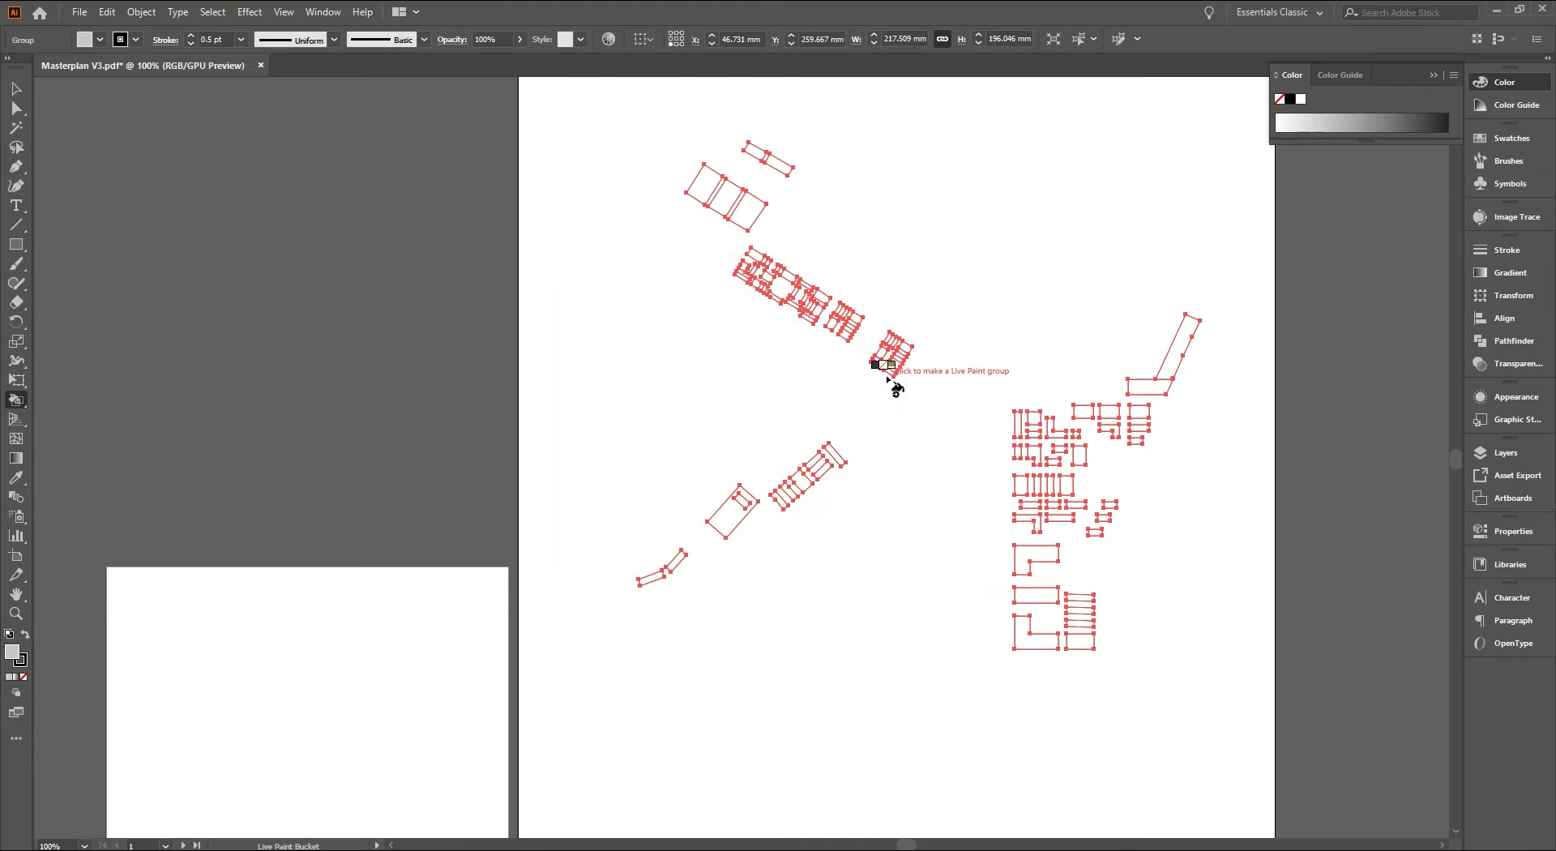
Turn the new buildings into a Live Paint group and fill the southwestern row of buildings with light grey
{"action": "scroll", "coordinate": [892, 382], "scroll_direction": "up", "scroll_amount": 5}
{"action": "left_click", "coordinate": [527, 640]}
{"action": "left_click_drag", "start_coordinate": [526, 641], "coordinate": [694, 436]}
{"action": "left_click", "coordinate": [550, 529]}
{"action": "left_click", "coordinate": [494, 583]}
{"action": "left_click", "coordinate": [851, 362]}
{"action": "left_click", "coordinate": [883, 344]}
{"action": "left_click", "coordinate": [915, 307]}
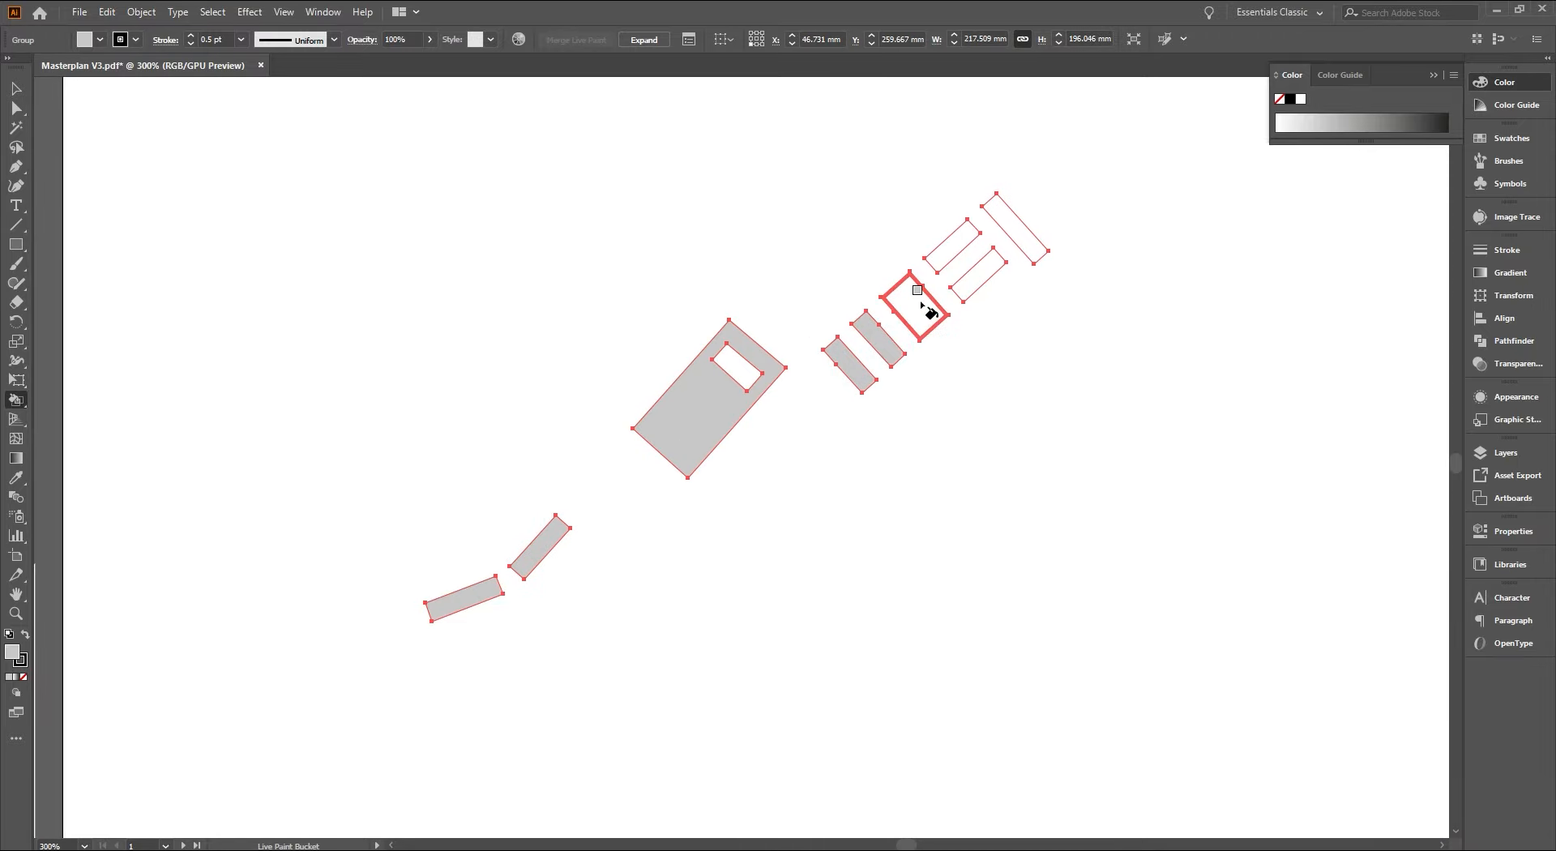
{"action": "left_click", "coordinate": [953, 244]}
{"action": "left_click", "coordinate": [978, 275]}
{"action": "left_click", "coordinate": [1015, 227]}
Fill the buildings of the southeastern cluster with the same light grey using the Live Paint Bucket
{"action": "scroll", "coordinate": [983, 317], "scroll_direction": "down", "scroll_amount": 3}
{"action": "left_click_drag", "start_coordinate": [1038, 254], "coordinate": [837, 440]}
{"action": "scroll", "coordinate": [1023, 682], "scroll_direction": "up", "scroll_amount": 3}
{"action": "left_click", "coordinate": [1023, 681]}
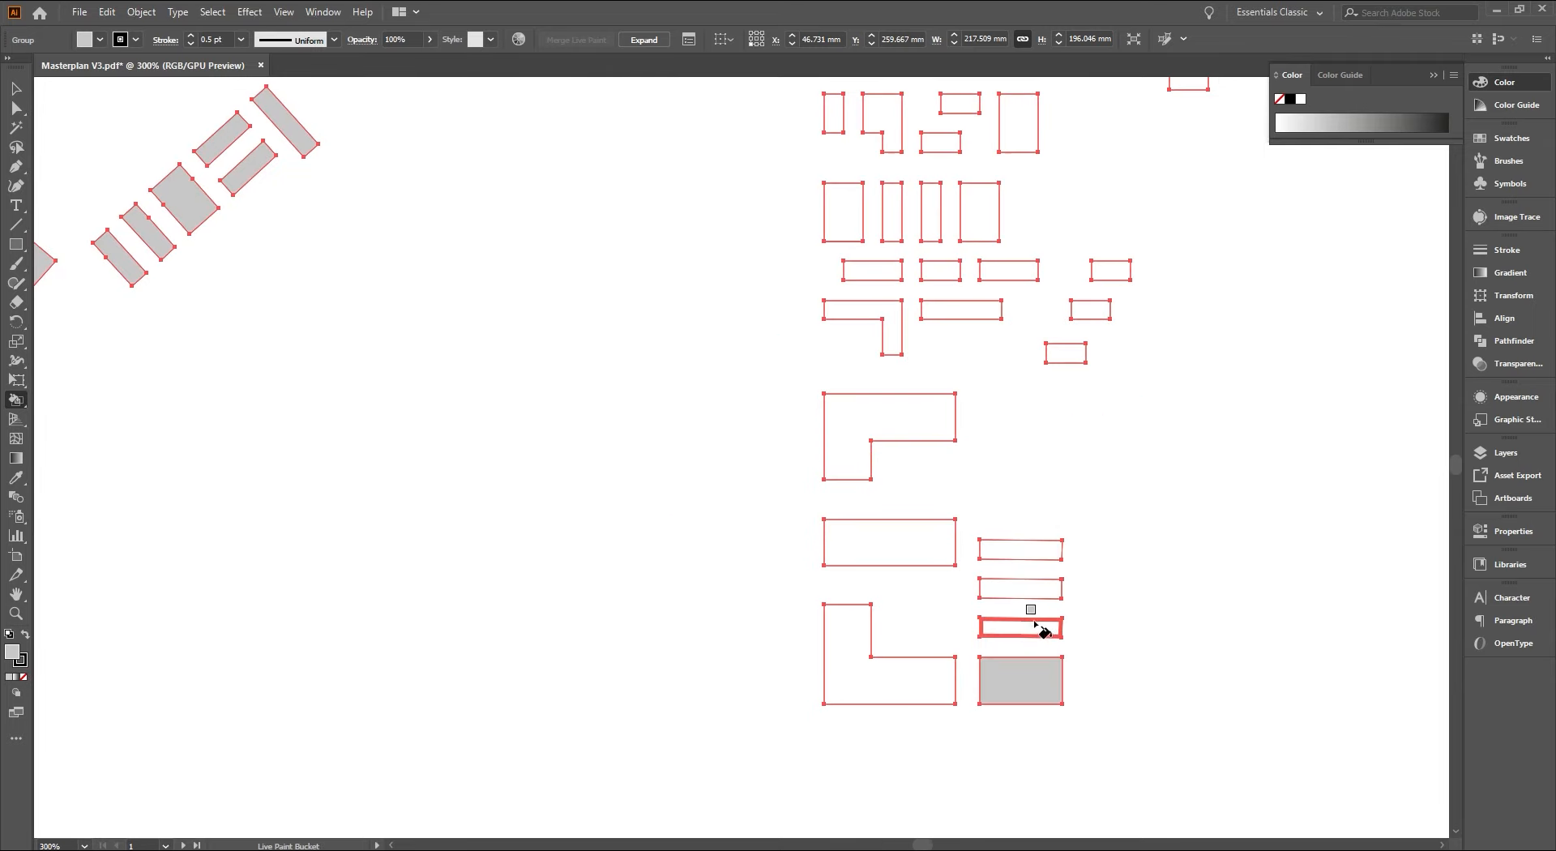
{"action": "left_click", "coordinate": [1023, 627]}
{"action": "left_click", "coordinate": [1031, 589]}
{"action": "left_click", "coordinate": [932, 429]}
{"action": "left_click", "coordinate": [989, 540]}
{"action": "left_click", "coordinate": [940, 545]}
{"action": "left_click", "coordinate": [868, 660]}
{"action": "left_click_drag", "start_coordinate": [909, 341], "coordinate": [782, 625]}
Compare stroke weights of 0.25 pt and 0.5 pt on the painted buildings
{"action": "left_click", "coordinate": [770, 620]}
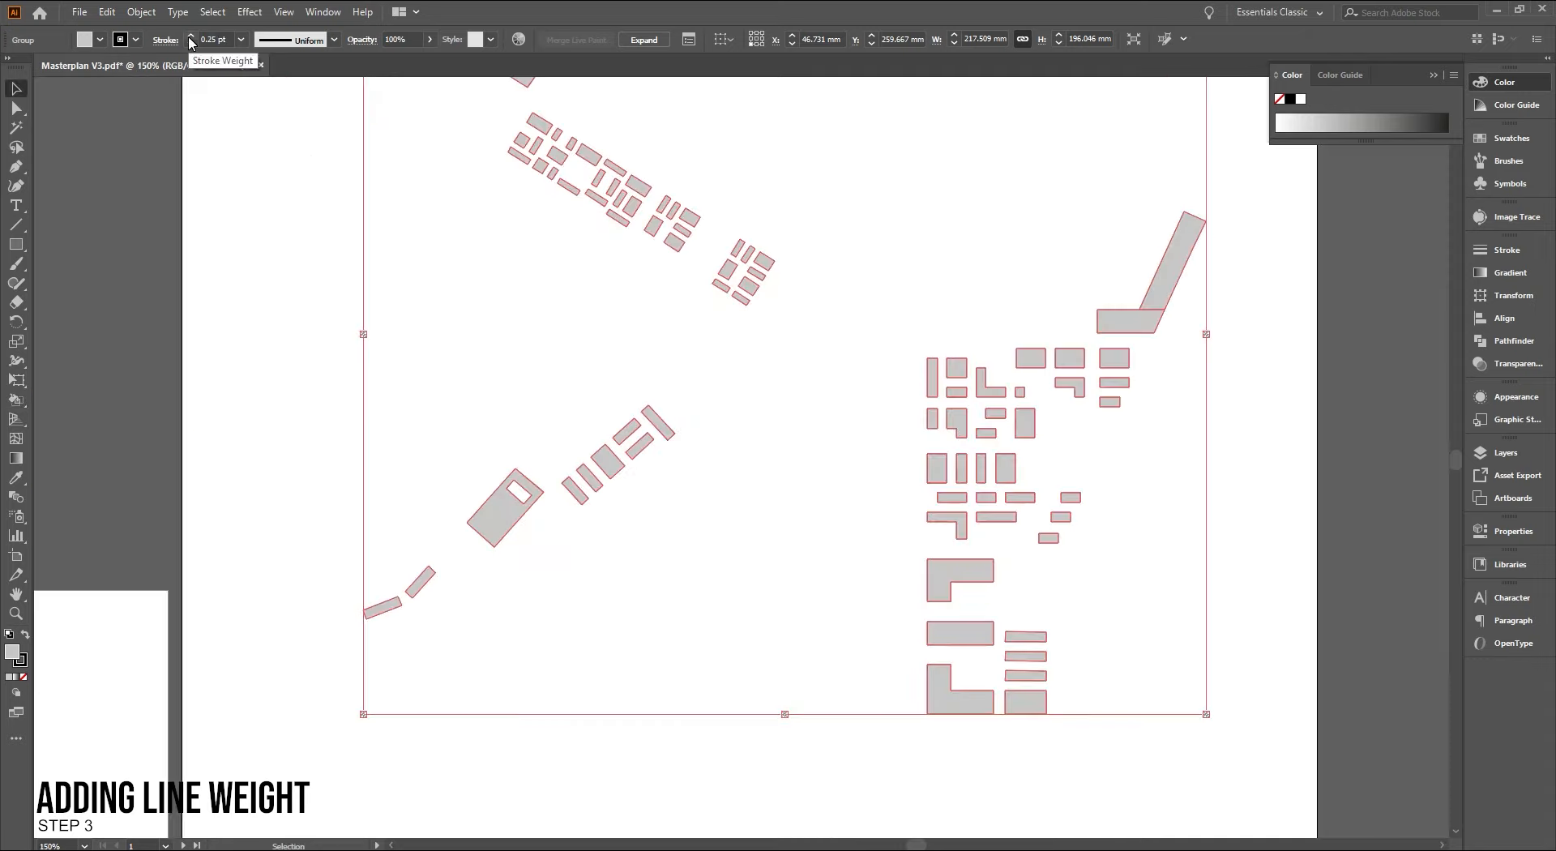
{"action": "left_click", "coordinate": [251, 201]}
{"action": "scroll", "coordinate": [425, 460], "scroll_direction": "up", "scroll_amount": 2}
{"action": "scroll", "coordinate": [421, 454], "scroll_direction": "down", "scroll_amount": 1}
{"action": "left_click", "coordinate": [508, 483]}
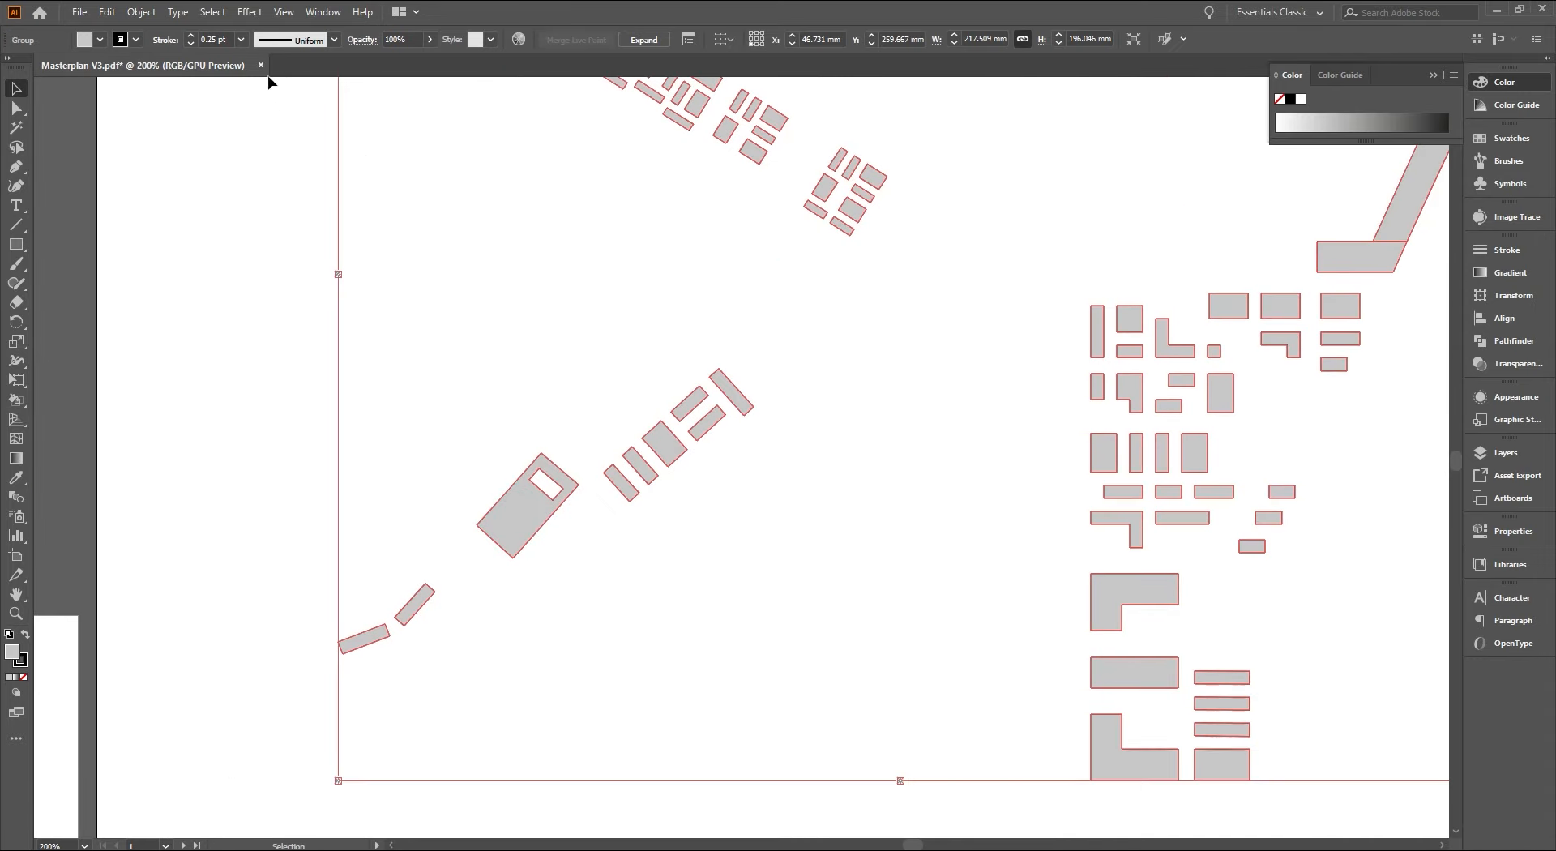
{"action": "left_click", "coordinate": [253, 211]}
{"action": "scroll", "coordinate": [292, 364], "scroll_direction": "down", "scroll_amount": 1}
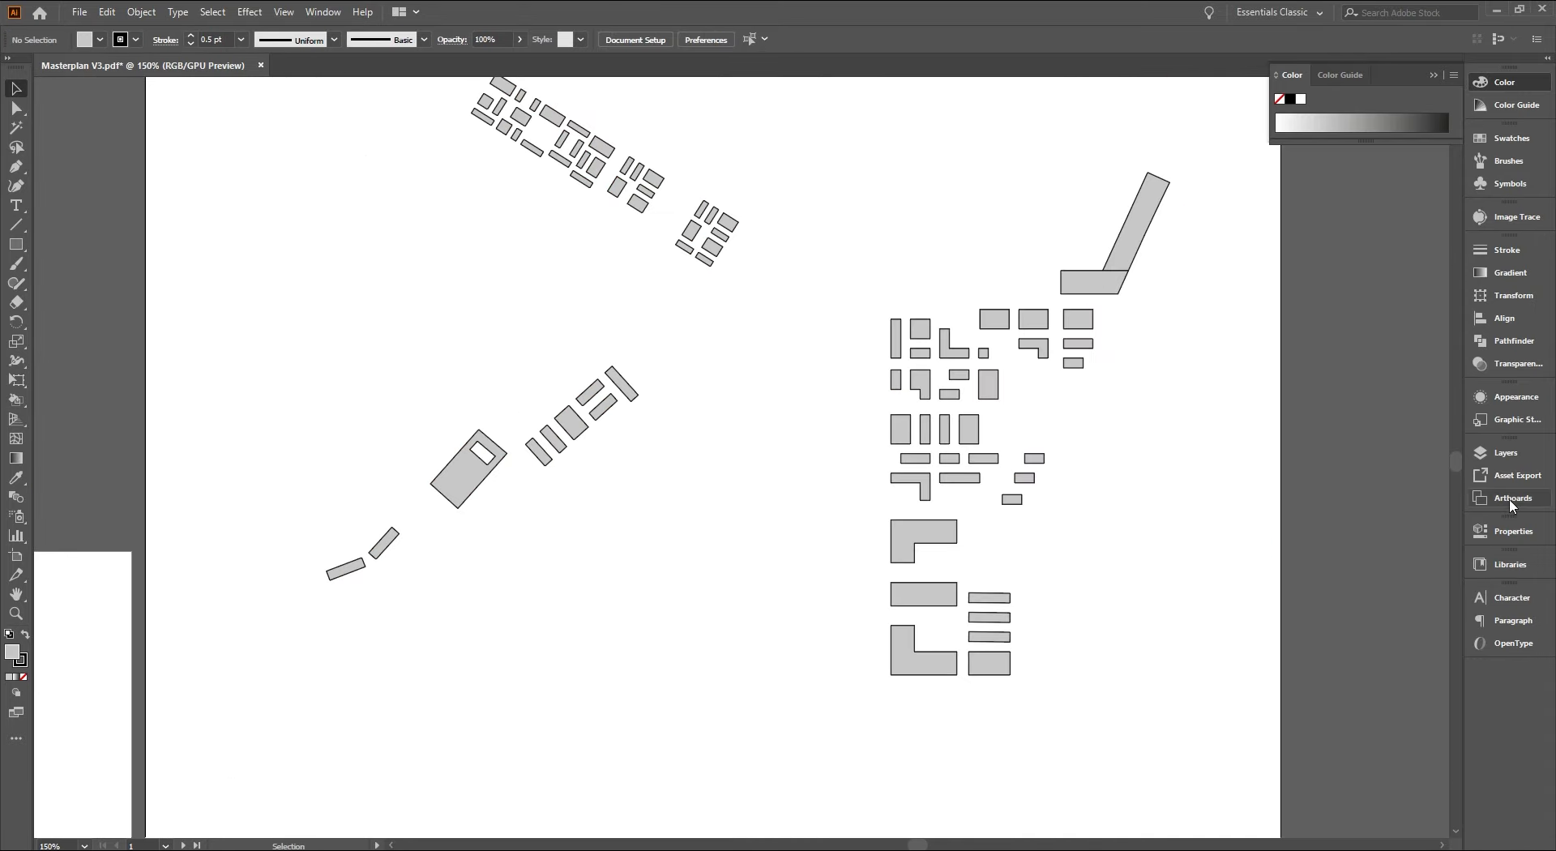
Show Layer 1 again together with the New Buildings layer to check the line weights against the base plan
{"action": "left_click", "coordinate": [1430, 74]}
{"action": "left_click", "coordinate": [1506, 452]}
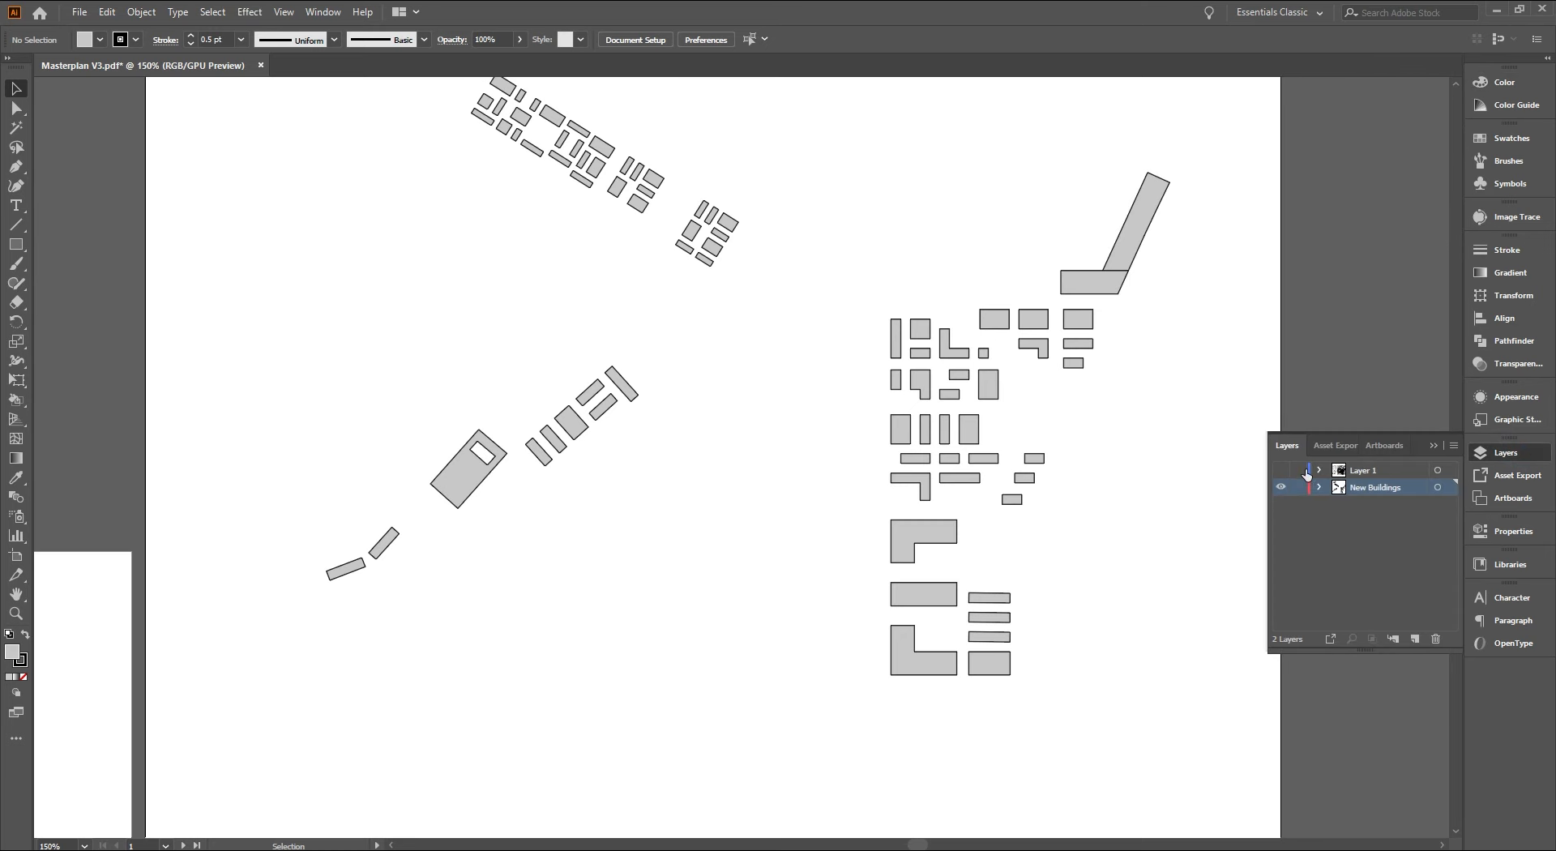
{"action": "left_click", "coordinate": [1281, 470]}
{"action": "scroll", "coordinate": [1164, 453], "scroll_direction": "down", "scroll_amount": 1}
{"action": "scroll", "coordinate": [834, 410], "scroll_direction": "up", "scroll_amount": 1}
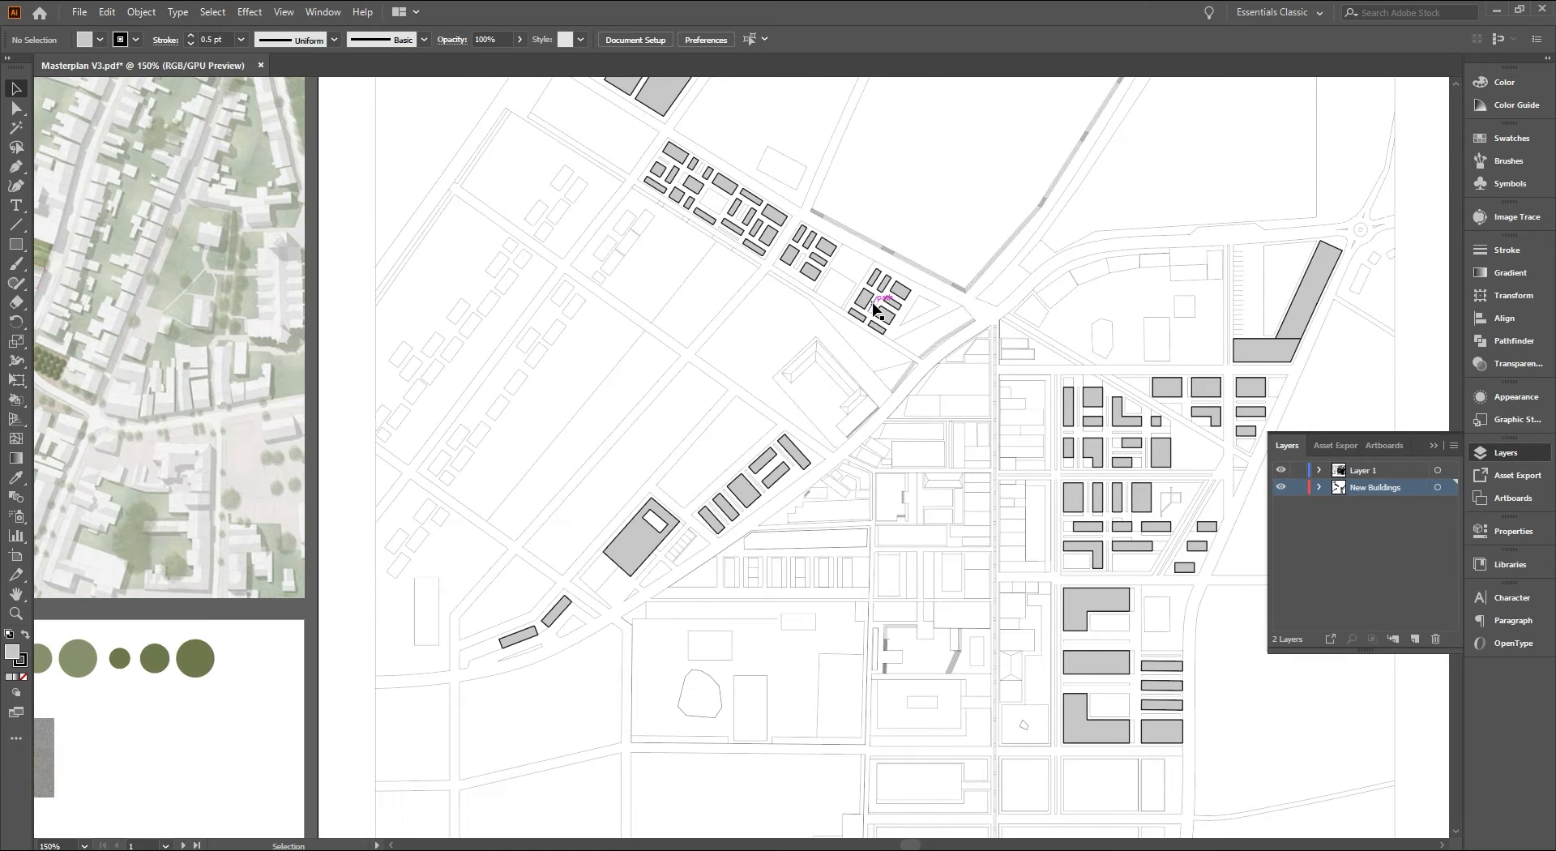
Reduce the stroke weight of the painted new buildings group
{"action": "left_click", "coordinate": [870, 308]}
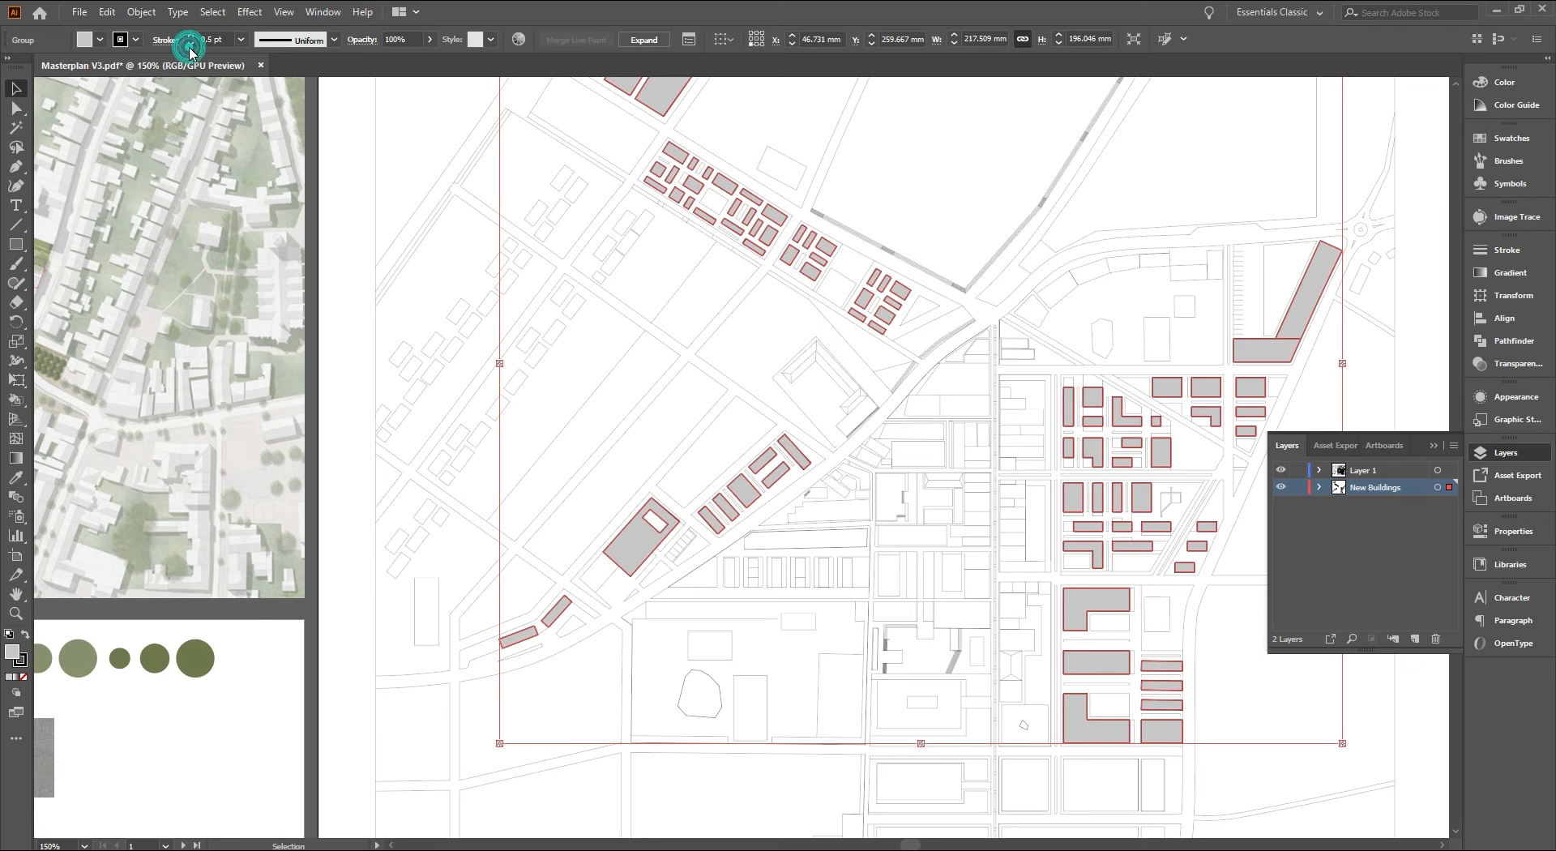
{"action": "left_click", "coordinate": [365, 138]}
{"action": "left_click", "coordinate": [580, 188]}
{"action": "left_click", "coordinate": [566, 231]}
Hide the New Buildings layer and set the stroke weight of all Layer 1 linework to 0.1 pt
{"action": "scroll", "coordinate": [582, 240], "scroll_direction": "down", "scroll_amount": 1}
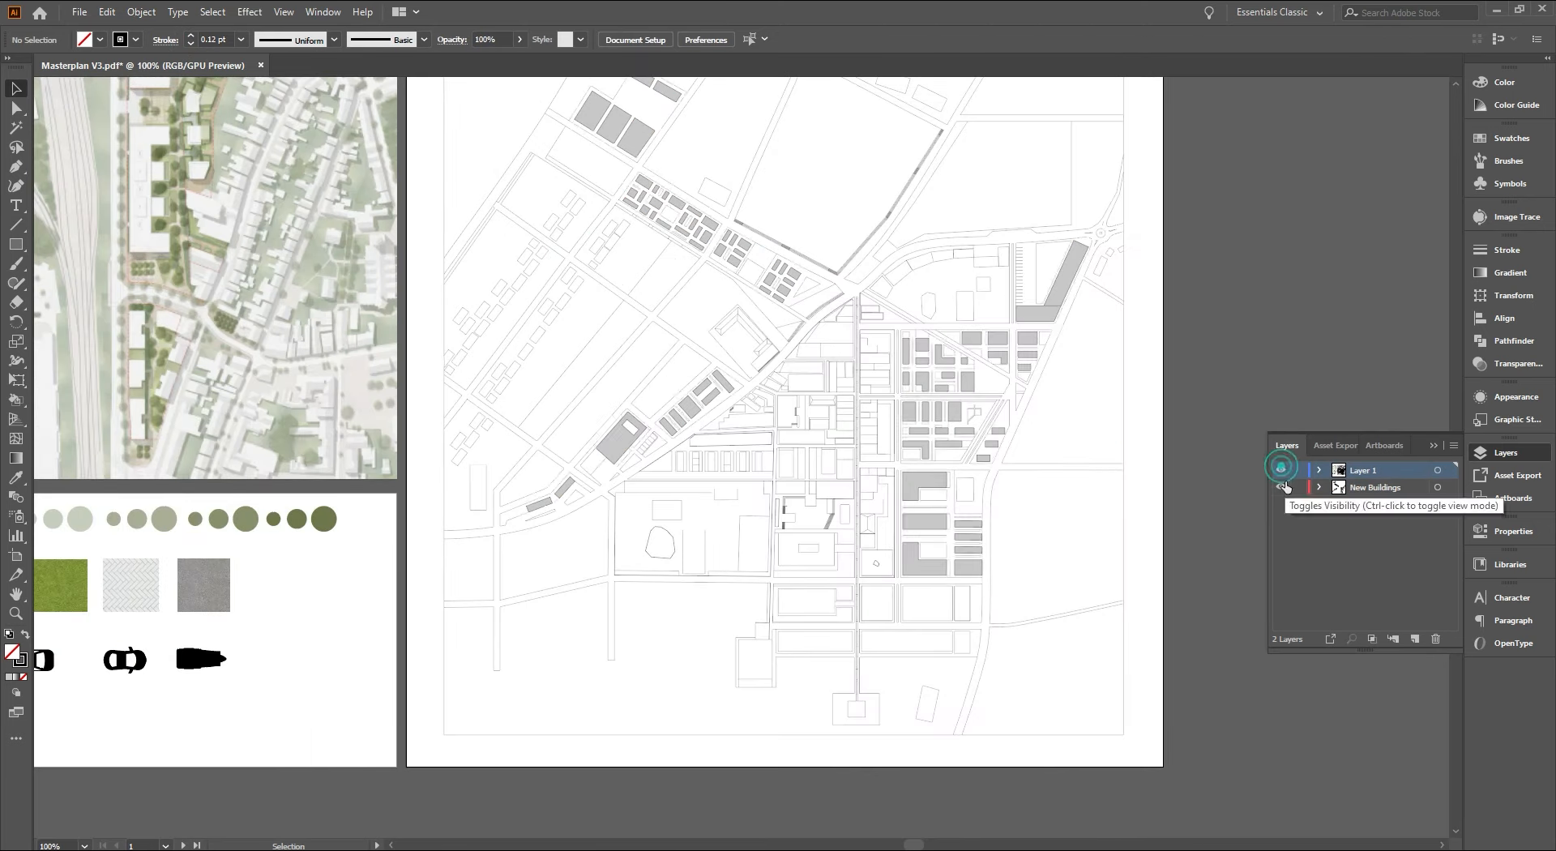
{"action": "left_click", "coordinate": [1281, 488]}
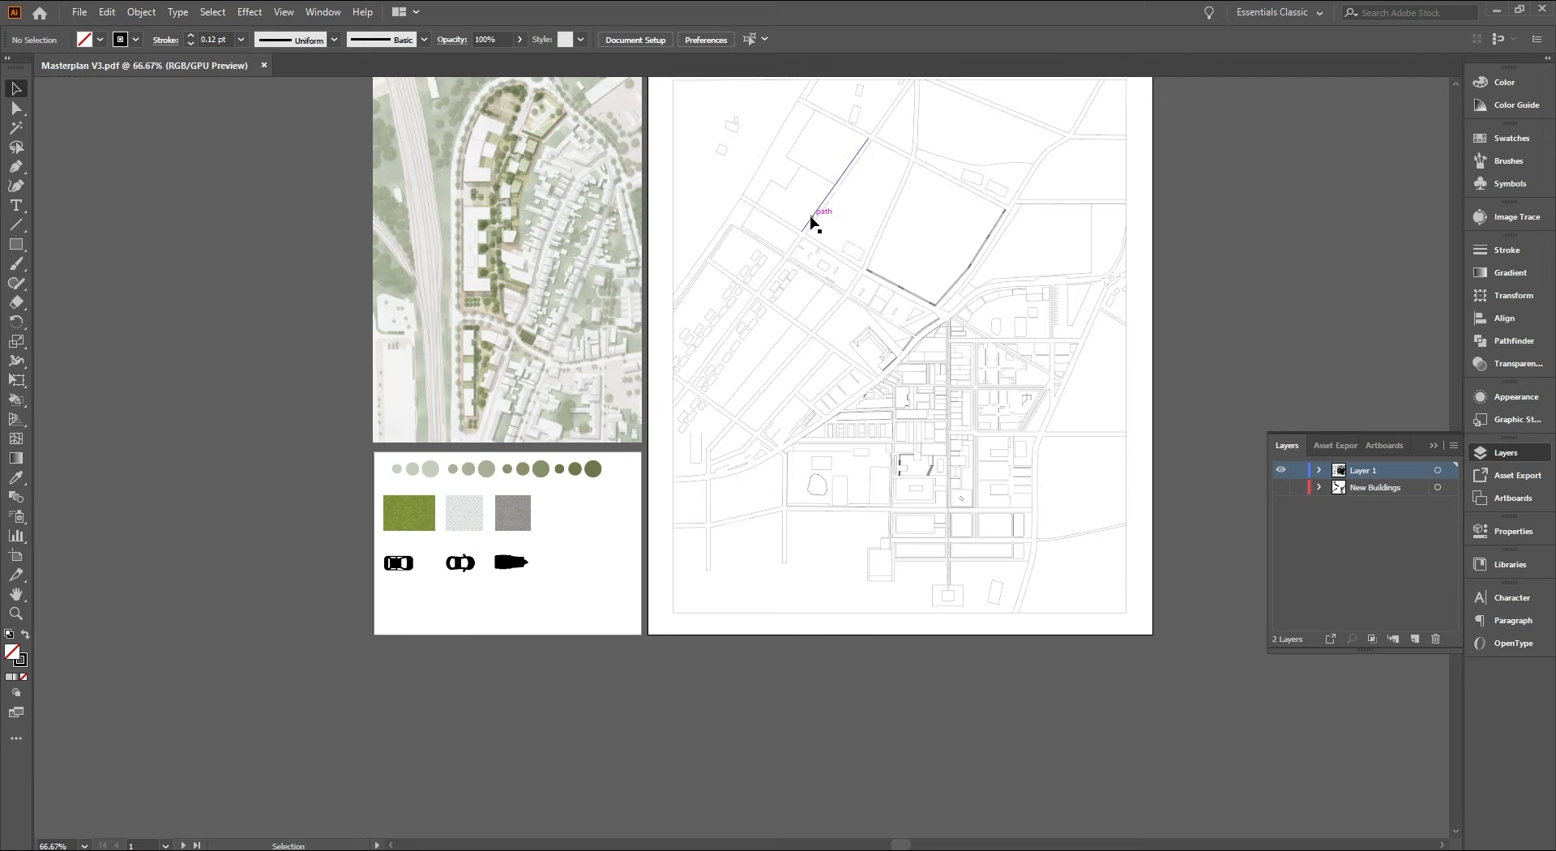
{"action": "left_click_drag", "start_coordinate": [858, 244], "coordinate": [736, 278]}
{"action": "left_click_drag", "start_coordinate": [599, 189], "coordinate": [1098, 750]}
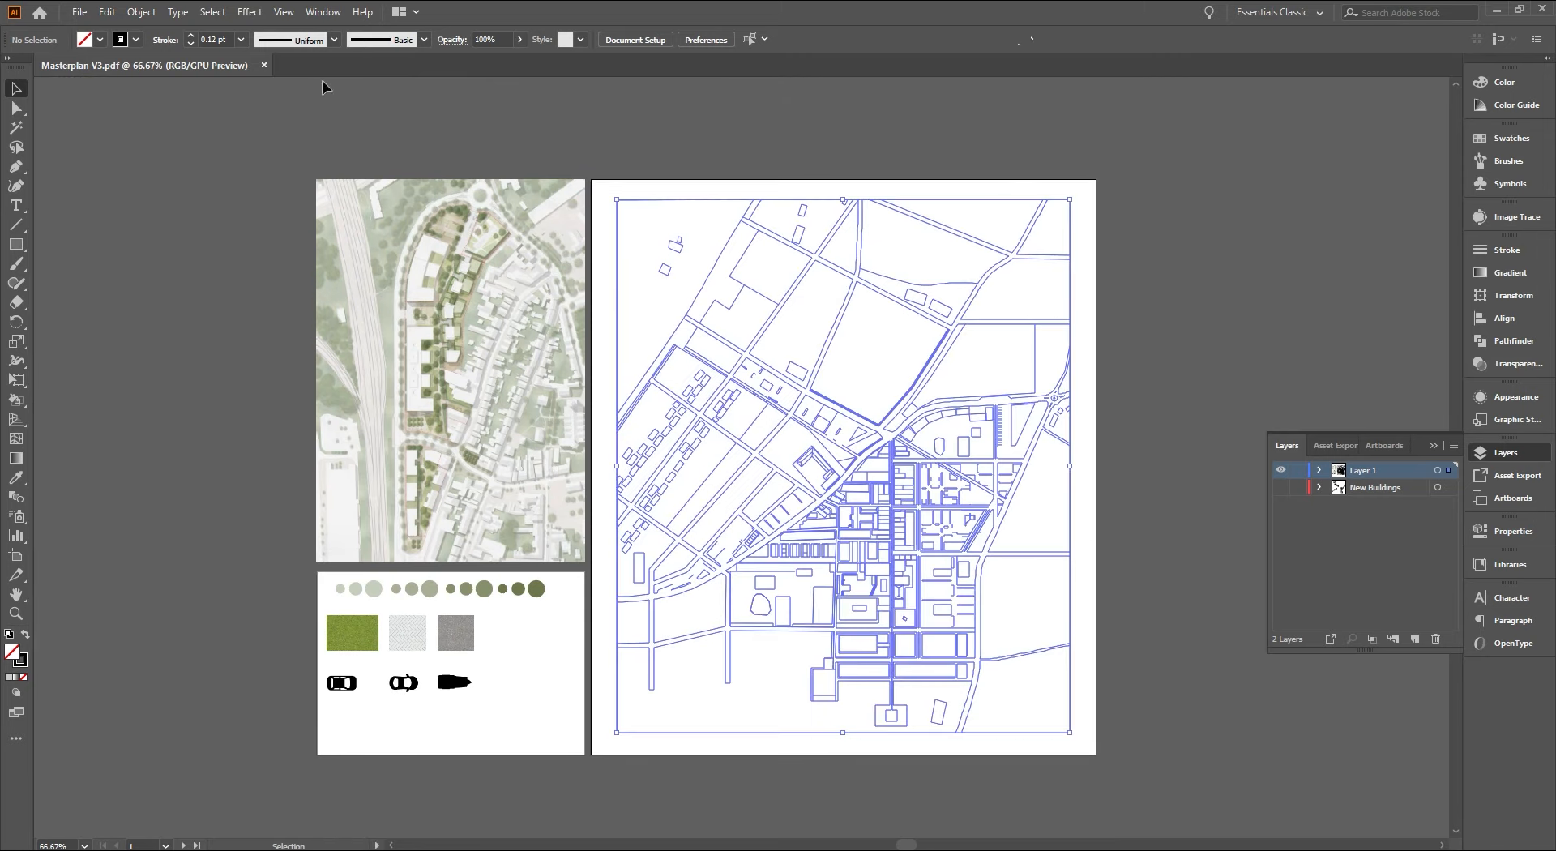
{"action": "left_click", "coordinate": [213, 39]}
{"action": "type", "text": "0"}
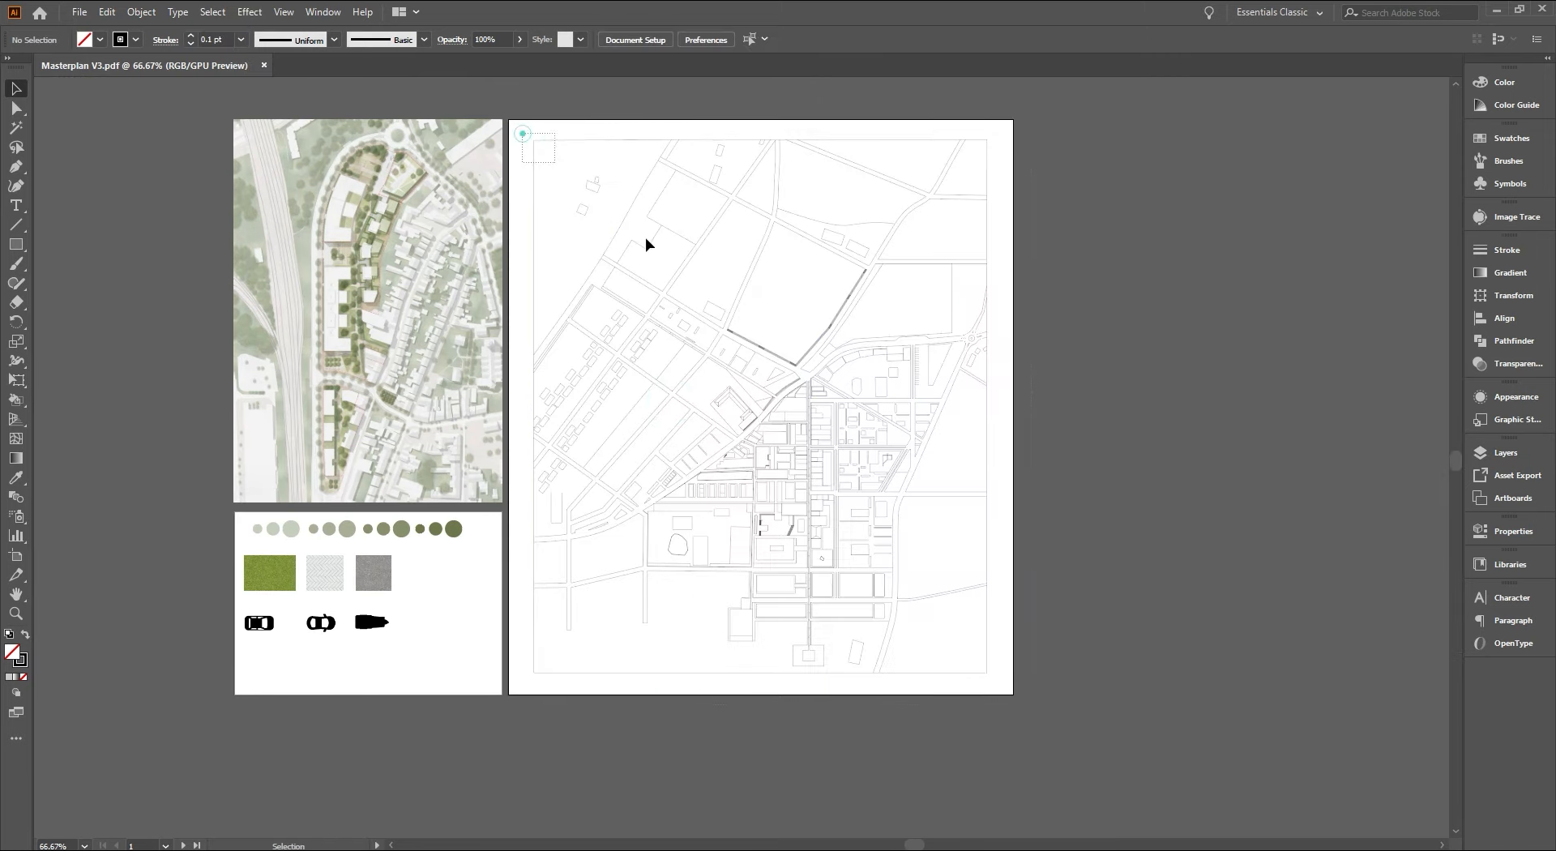
Select the whole base plan for the Live Paint Bucket and set the fill color to grey E0E0E0
{"action": "left_click_drag", "start_coordinate": [519, 130], "coordinate": [1013, 701]}
{"action": "key", "text": "k"}
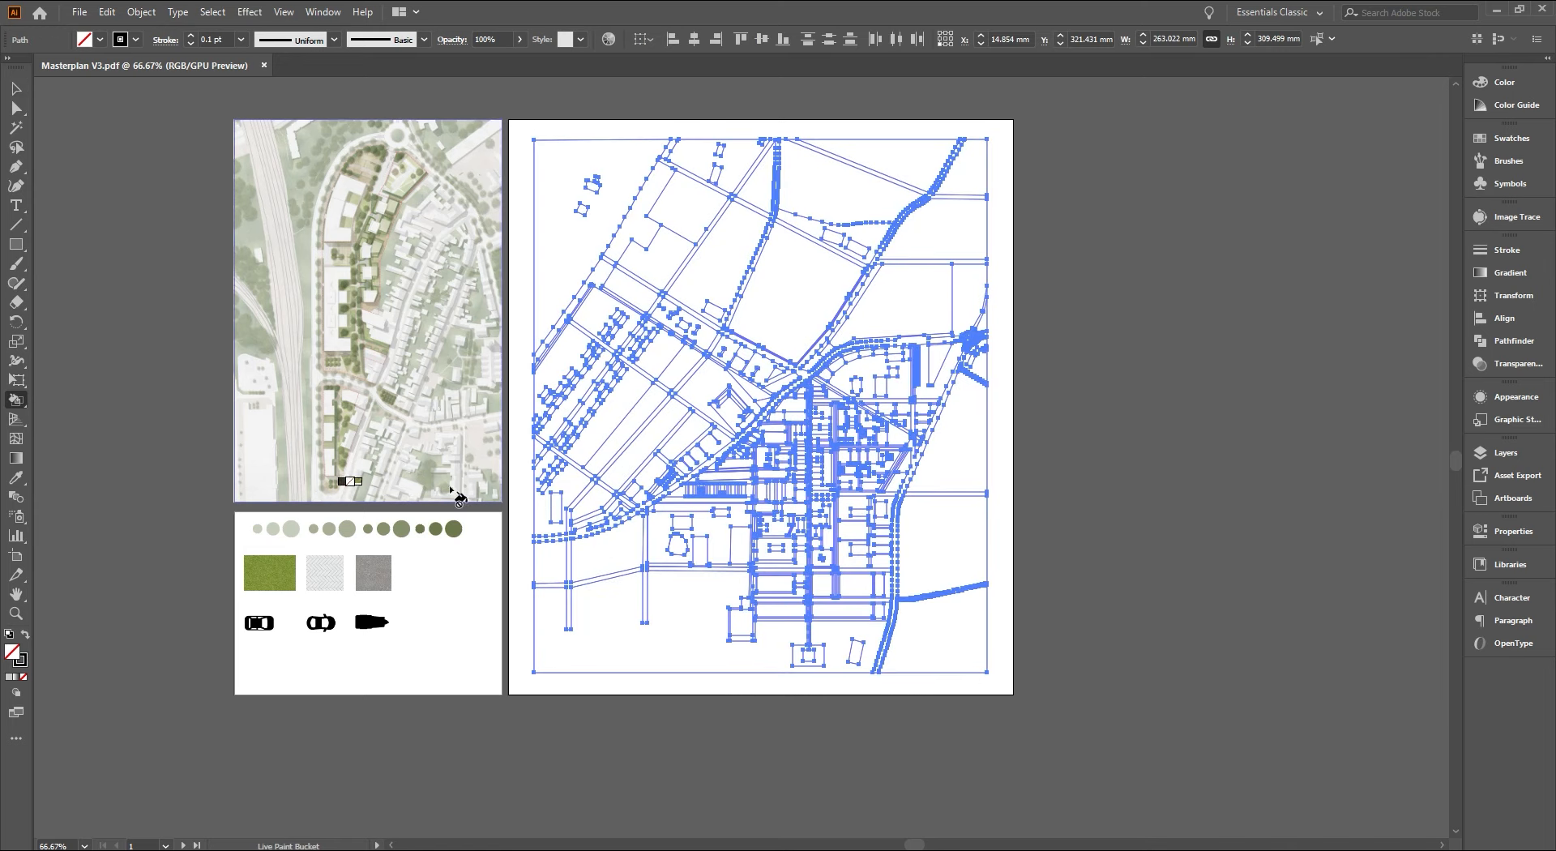
{"action": "scroll", "coordinate": [427, 563], "scroll_direction": "up", "scroll_amount": 1, "text": "alt"}
{"action": "left_click_drag", "start_coordinate": [519, 505], "coordinate": [528, 547]}
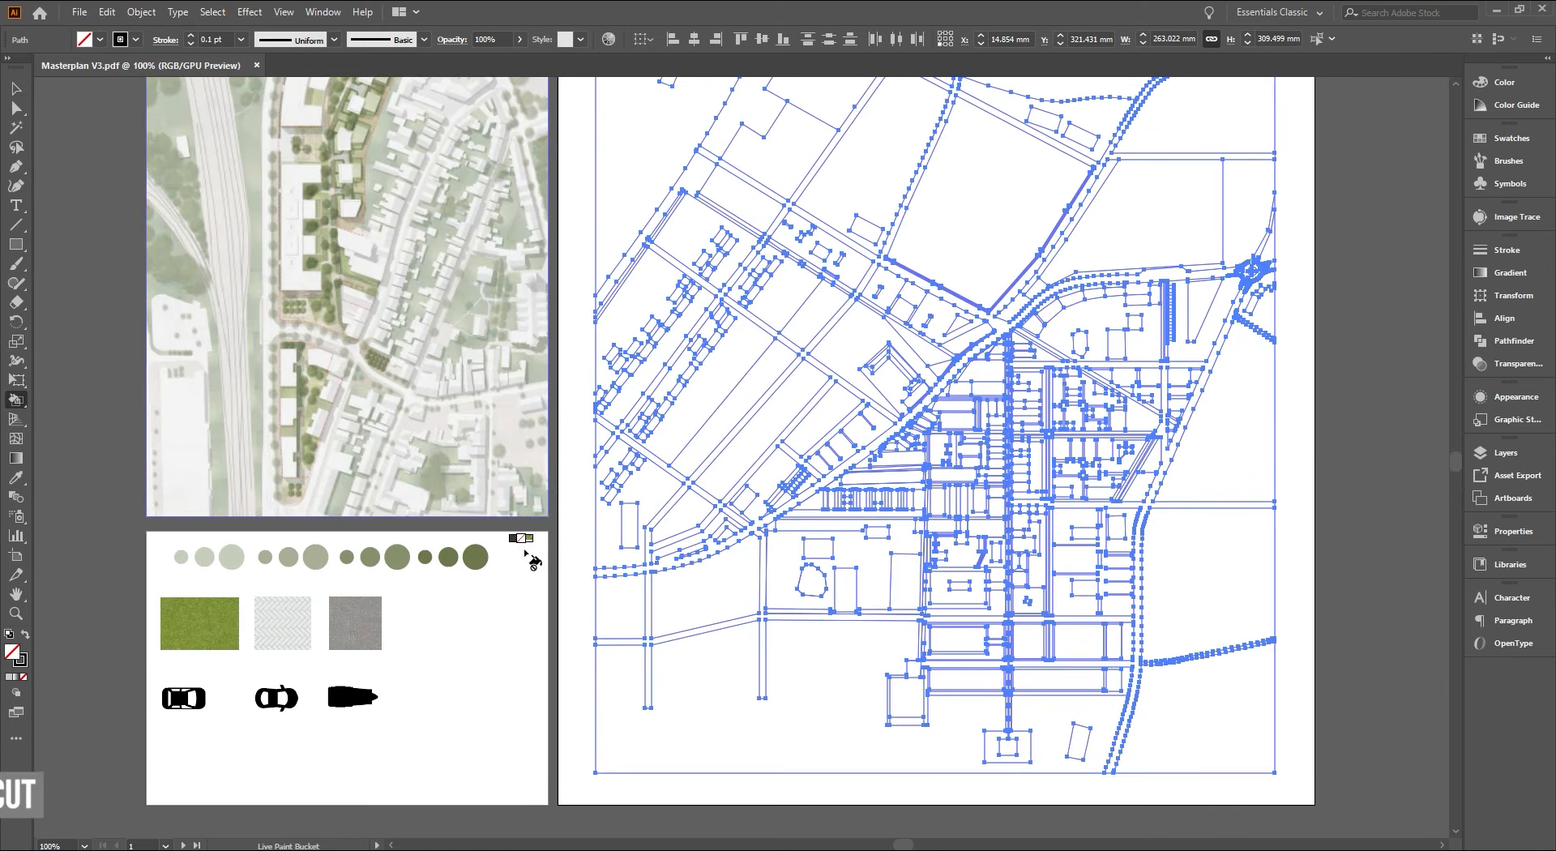
{"action": "scroll", "coordinate": [619, 428], "scroll_direction": "up", "scroll_amount": 1, "text": "alt"}
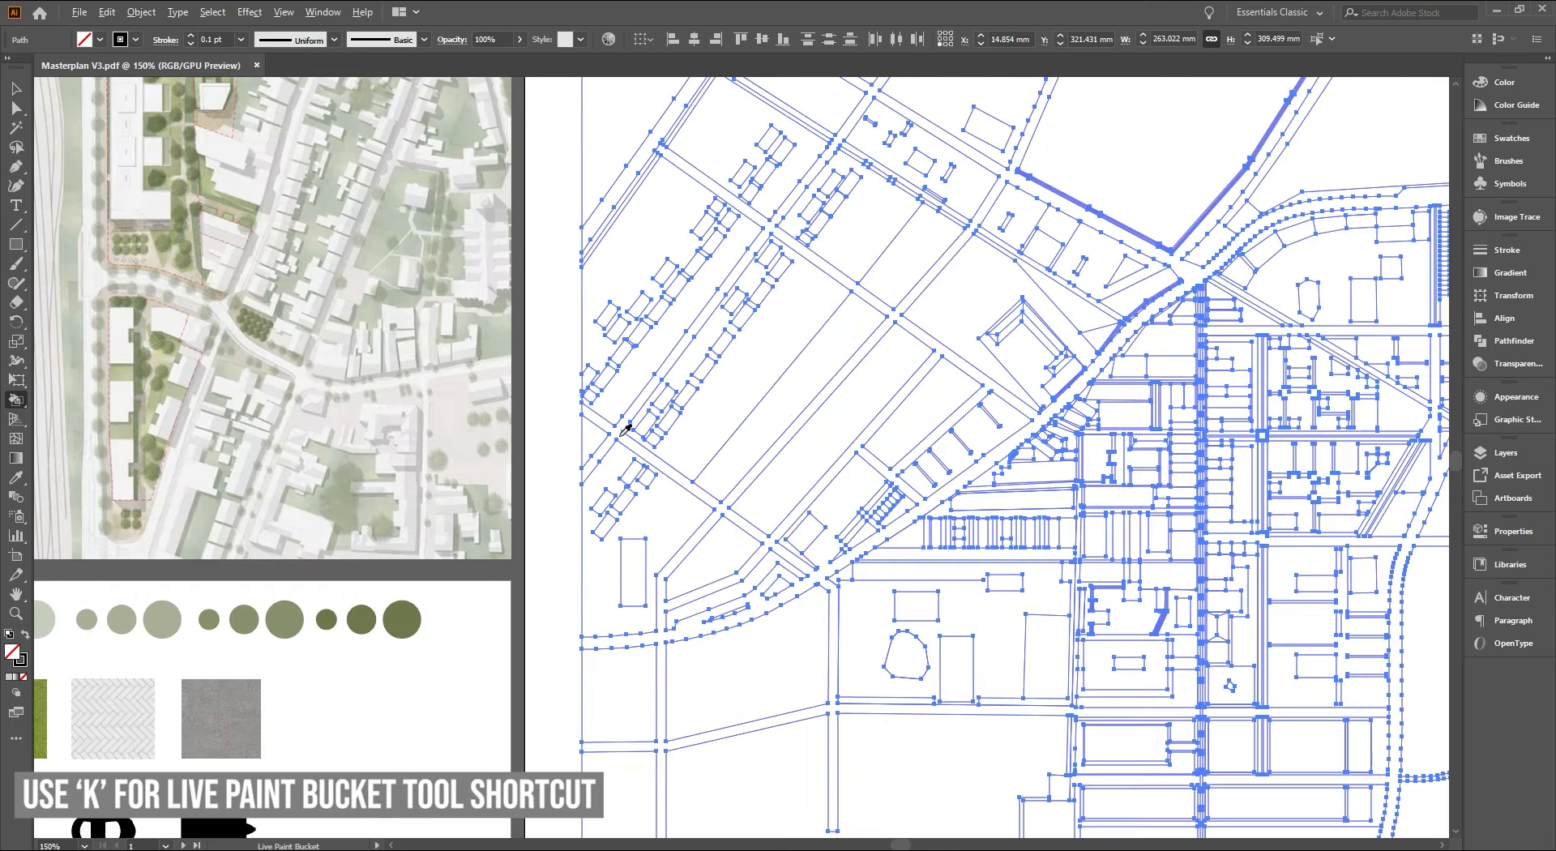
{"action": "left_click", "coordinate": [418, 380], "text": "alt"}
{"action": "double_click", "coordinate": [9, 653]}
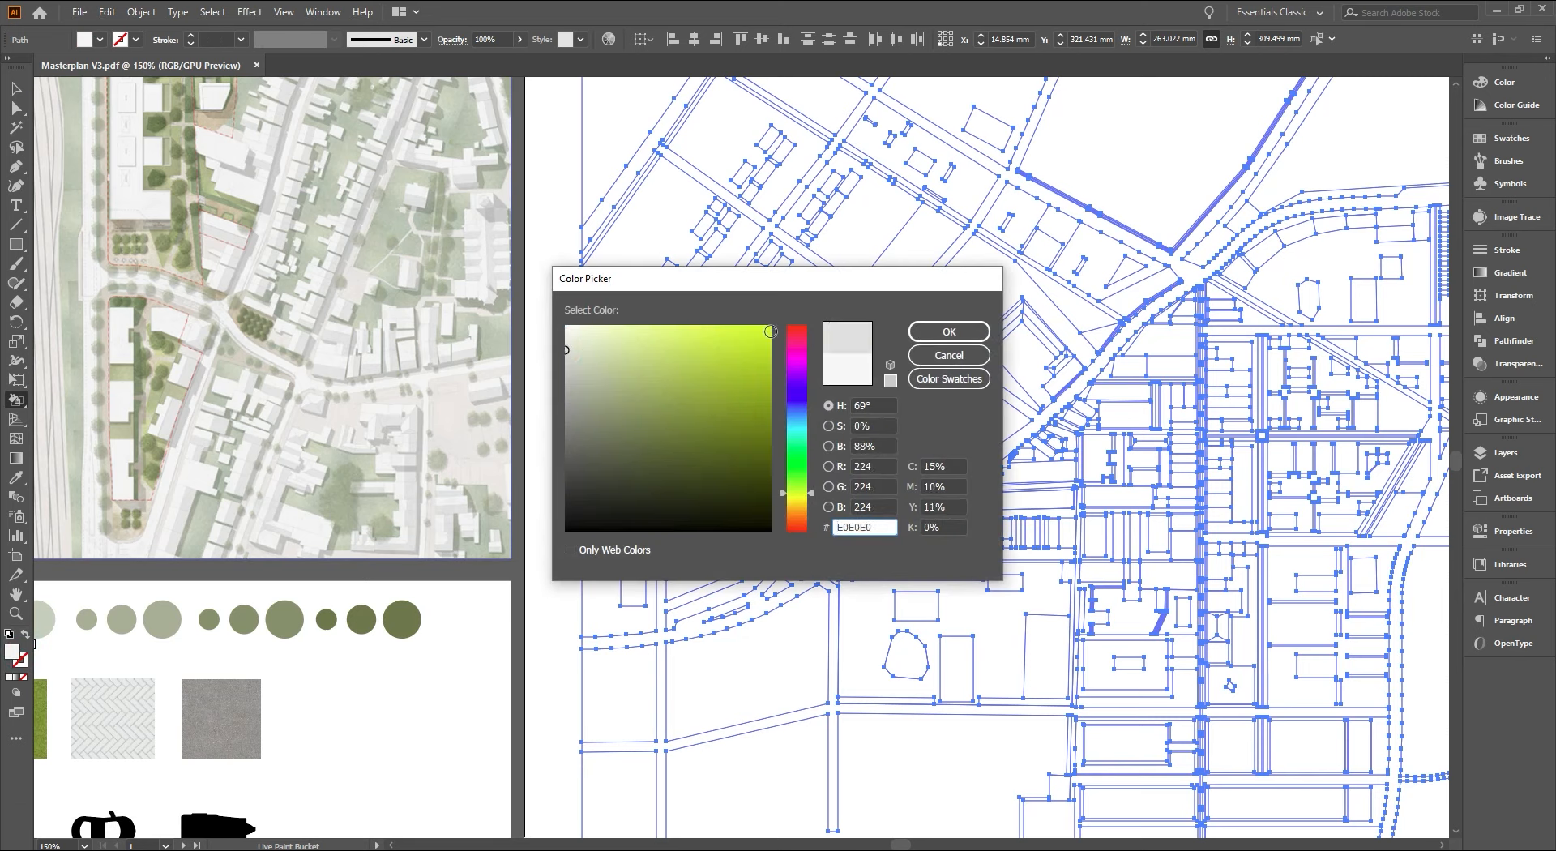
{"action": "left_click", "coordinate": [932, 333]}
Turn the base plan into a Live Paint group and fill its road network with the grey
{"action": "scroll", "coordinate": [844, 632], "scroll_direction": "up", "scroll_amount": 1}
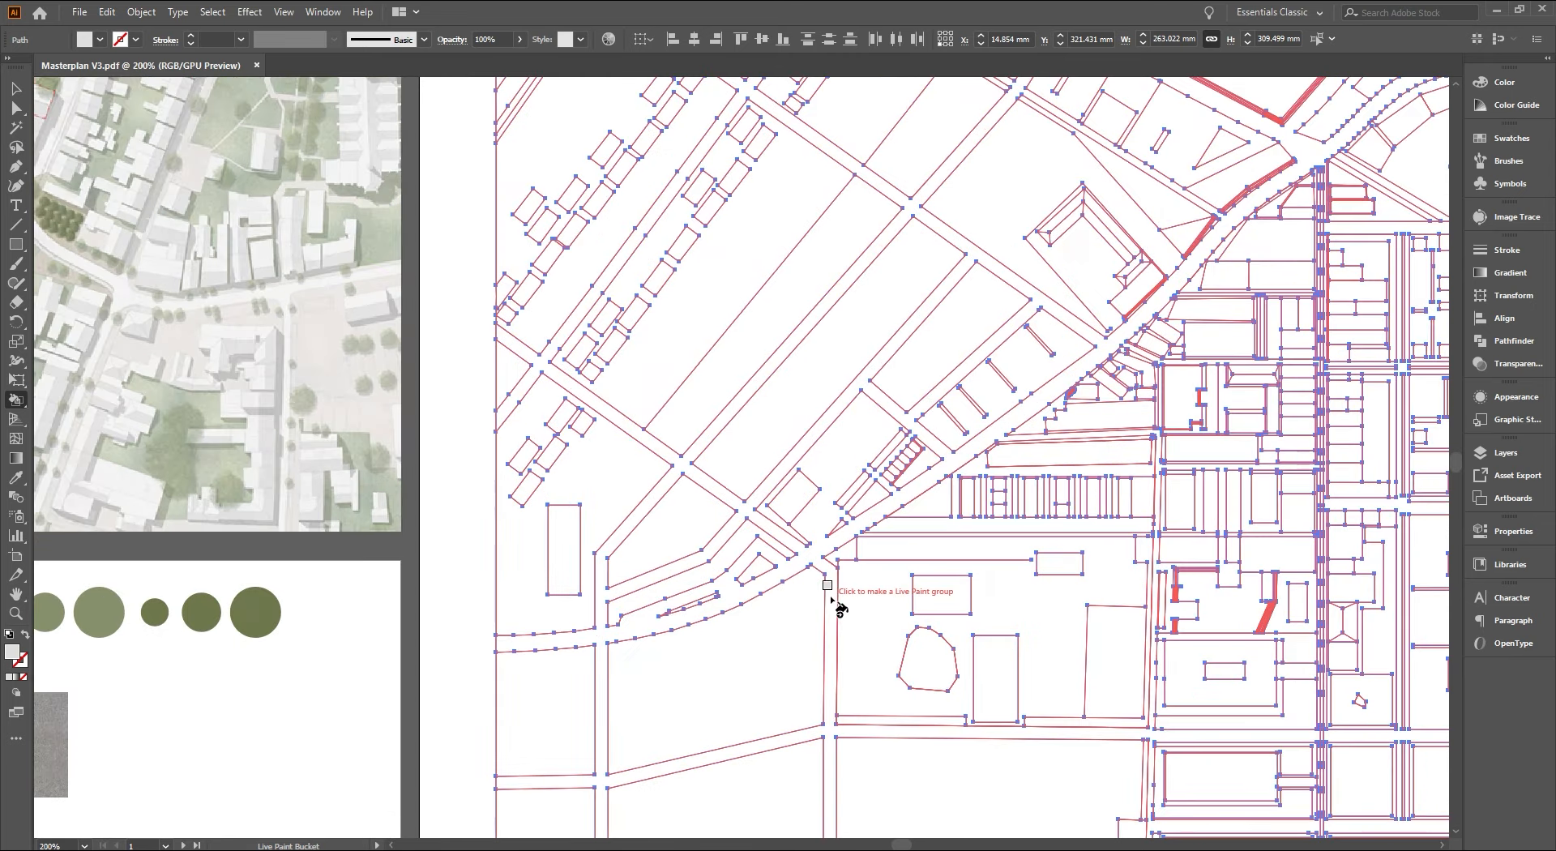
{"action": "left_click", "coordinate": [826, 652]}
{"action": "scroll", "coordinate": [479, 512], "scroll_direction": "down", "scroll_amount": 2}
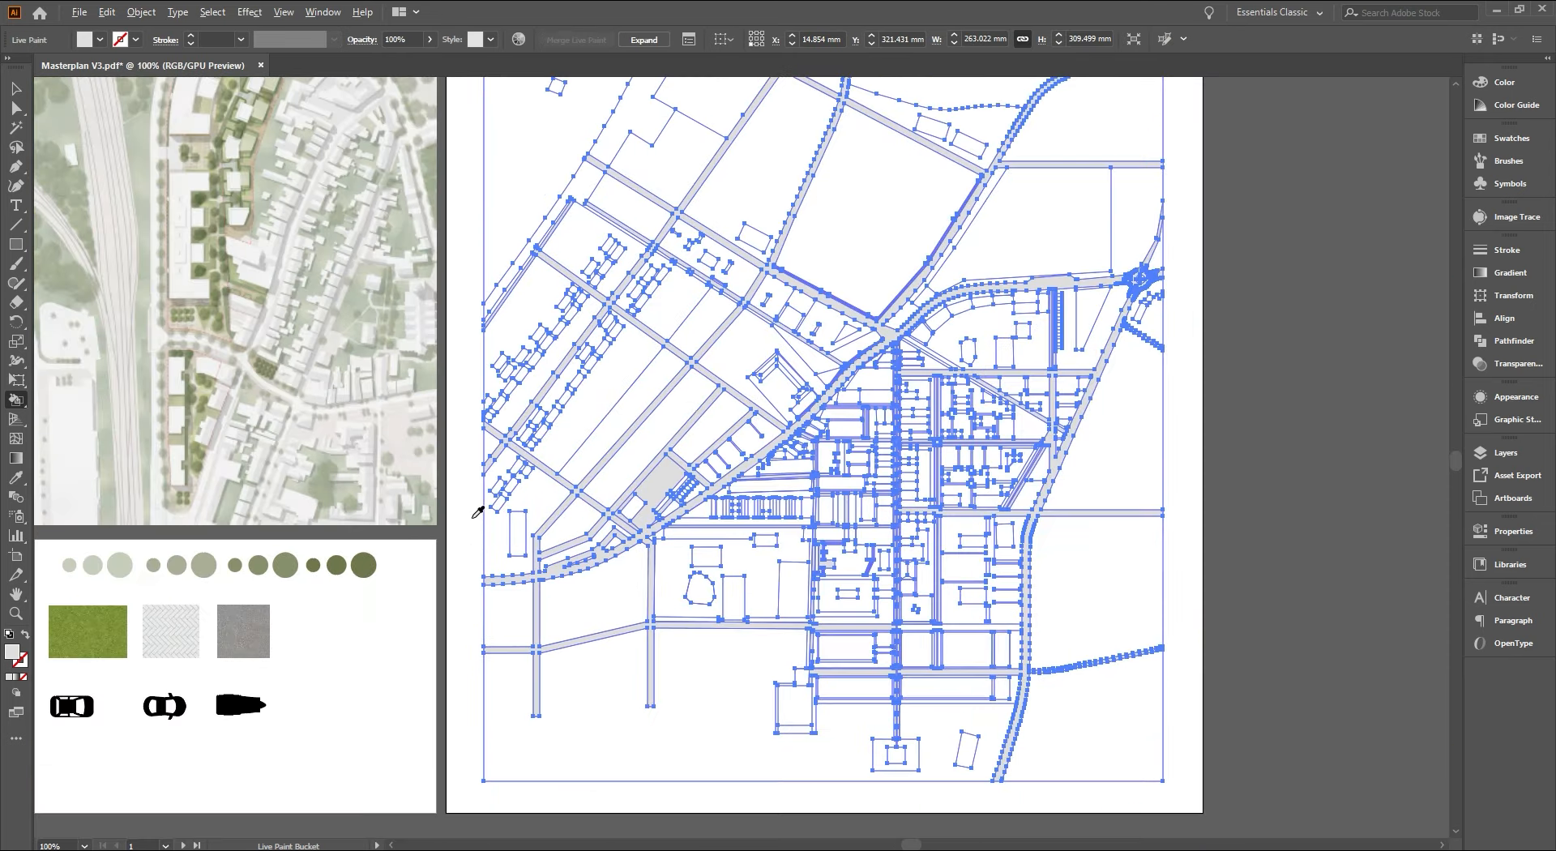
Choose a lighter grey fill and paint the building plots along the southwest side of the diagonal road
{"action": "scroll", "coordinate": [827, 259], "scroll_direction": "up", "scroll_amount": 3}
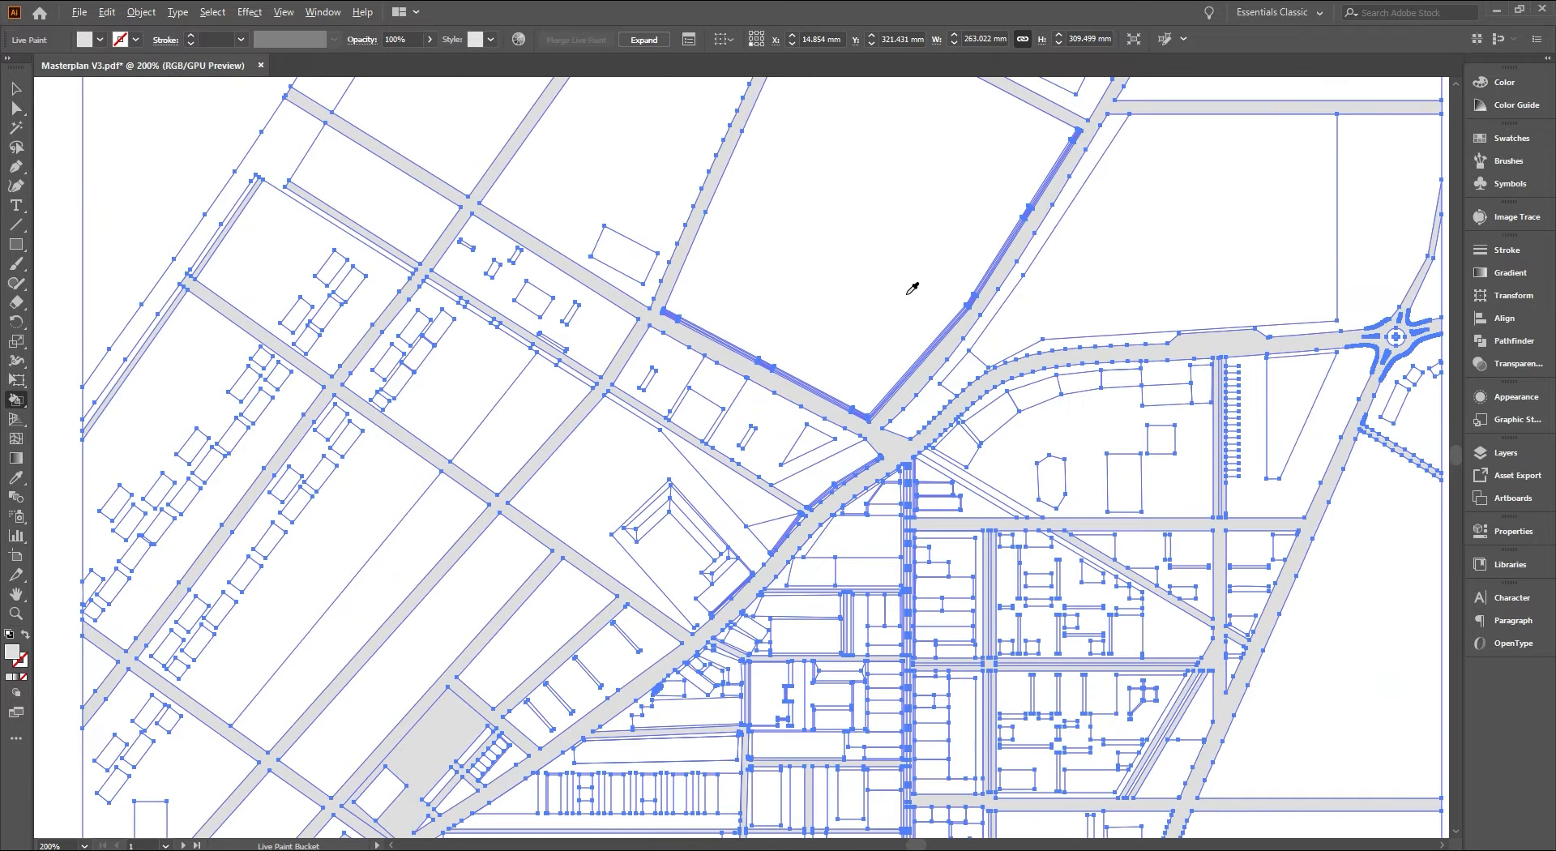
{"action": "double_click", "coordinate": [13, 655]}
{"action": "left_click", "coordinate": [932, 332]}
{"action": "left_click", "coordinate": [592, 397]}
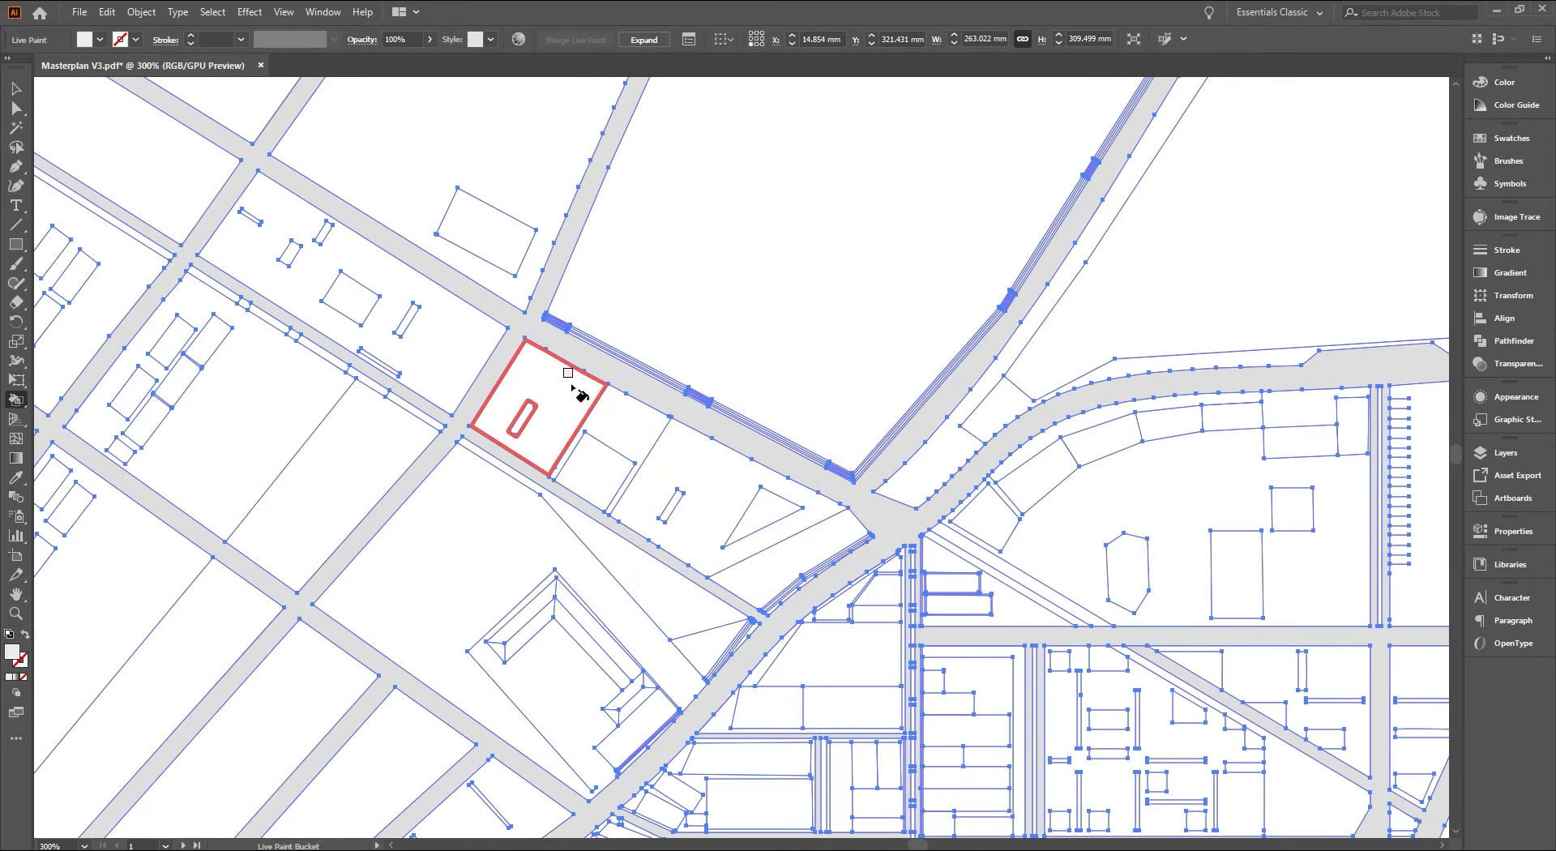
{"action": "left_click", "coordinate": [712, 478]}
{"action": "left_click", "coordinate": [454, 385]}
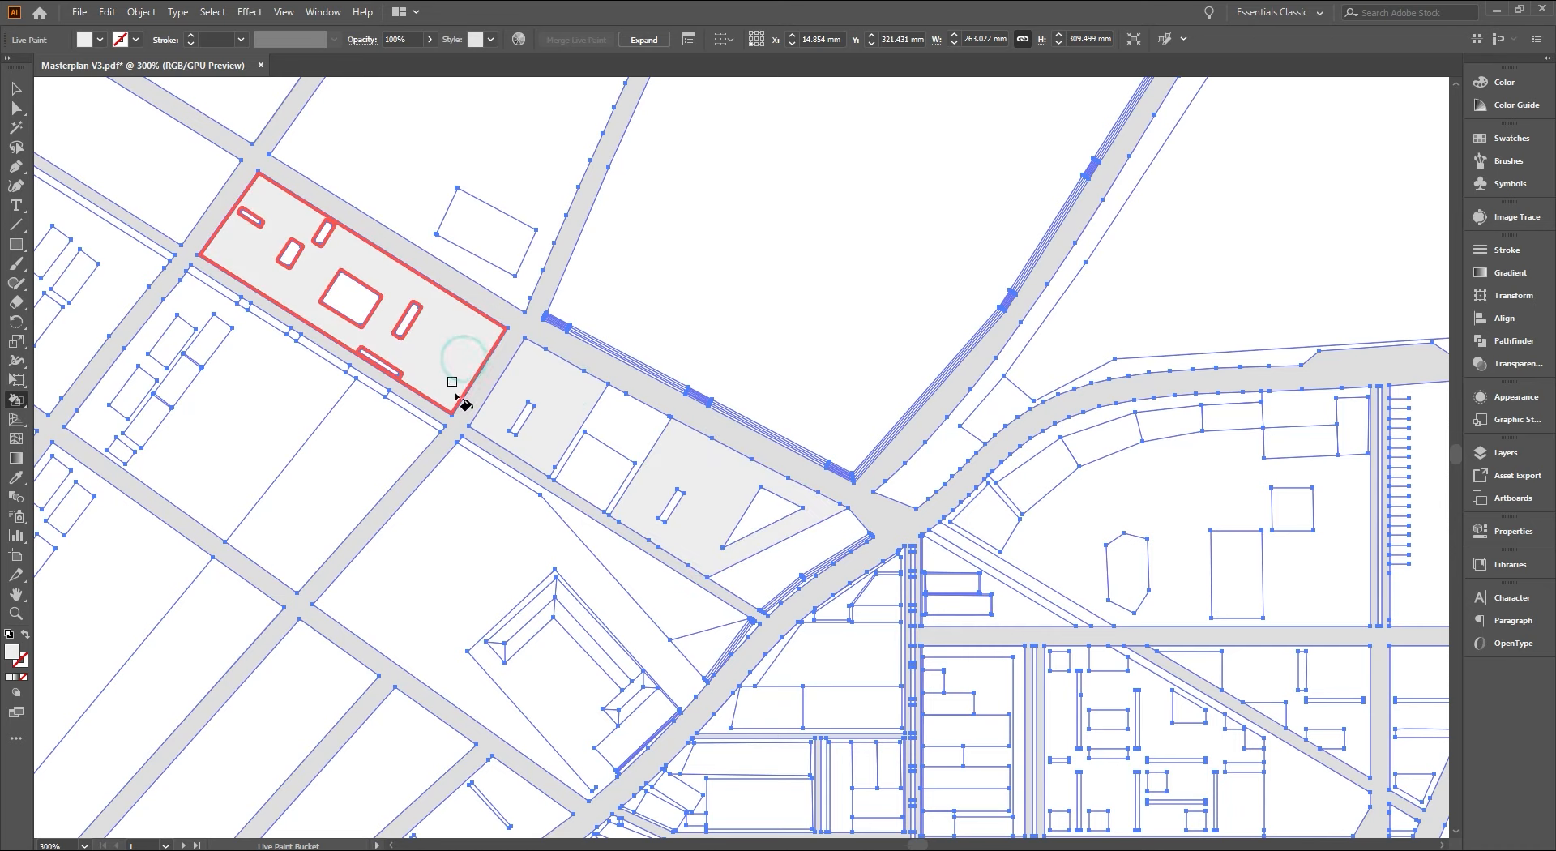
Paint the courtyard of the angled building and the plot containing four narrow bars with the lighter grey
{"action": "left_click_drag", "start_coordinate": [744, 617], "coordinate": [651, 385]}
{"action": "left_click", "coordinate": [493, 470]}
{"action": "left_click_drag", "start_coordinate": [400, 616], "coordinate": [784, 407]}
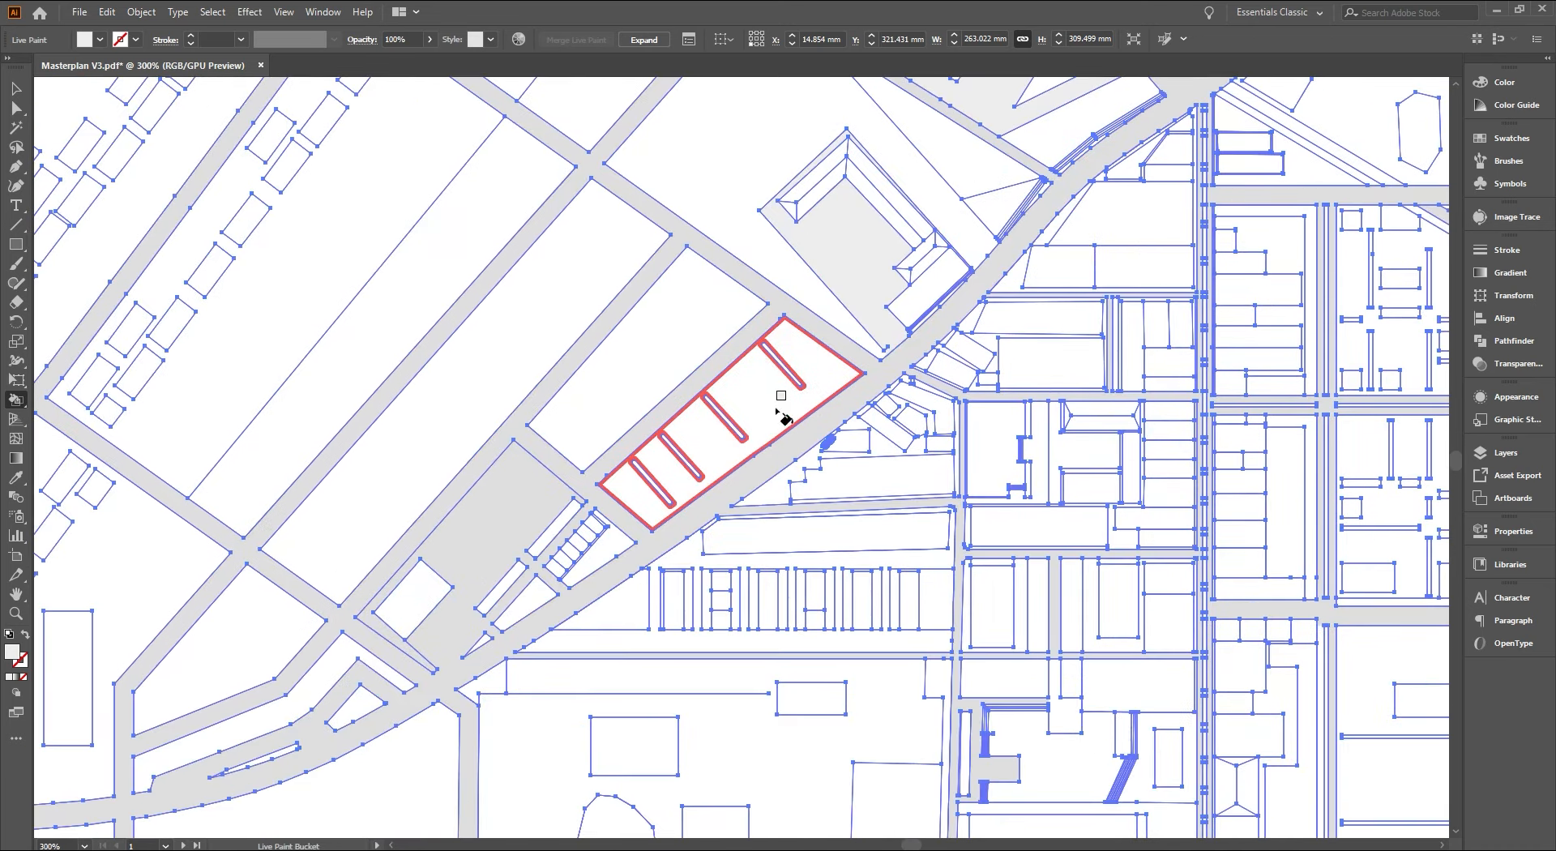
{"action": "left_click", "coordinate": [778, 411]}
Fill the narrow strip and small triangular plots between the large paved area and the curved main road with light grey
{"action": "scroll", "coordinate": [513, 604], "scroll_direction": "up", "scroll_amount": 5}
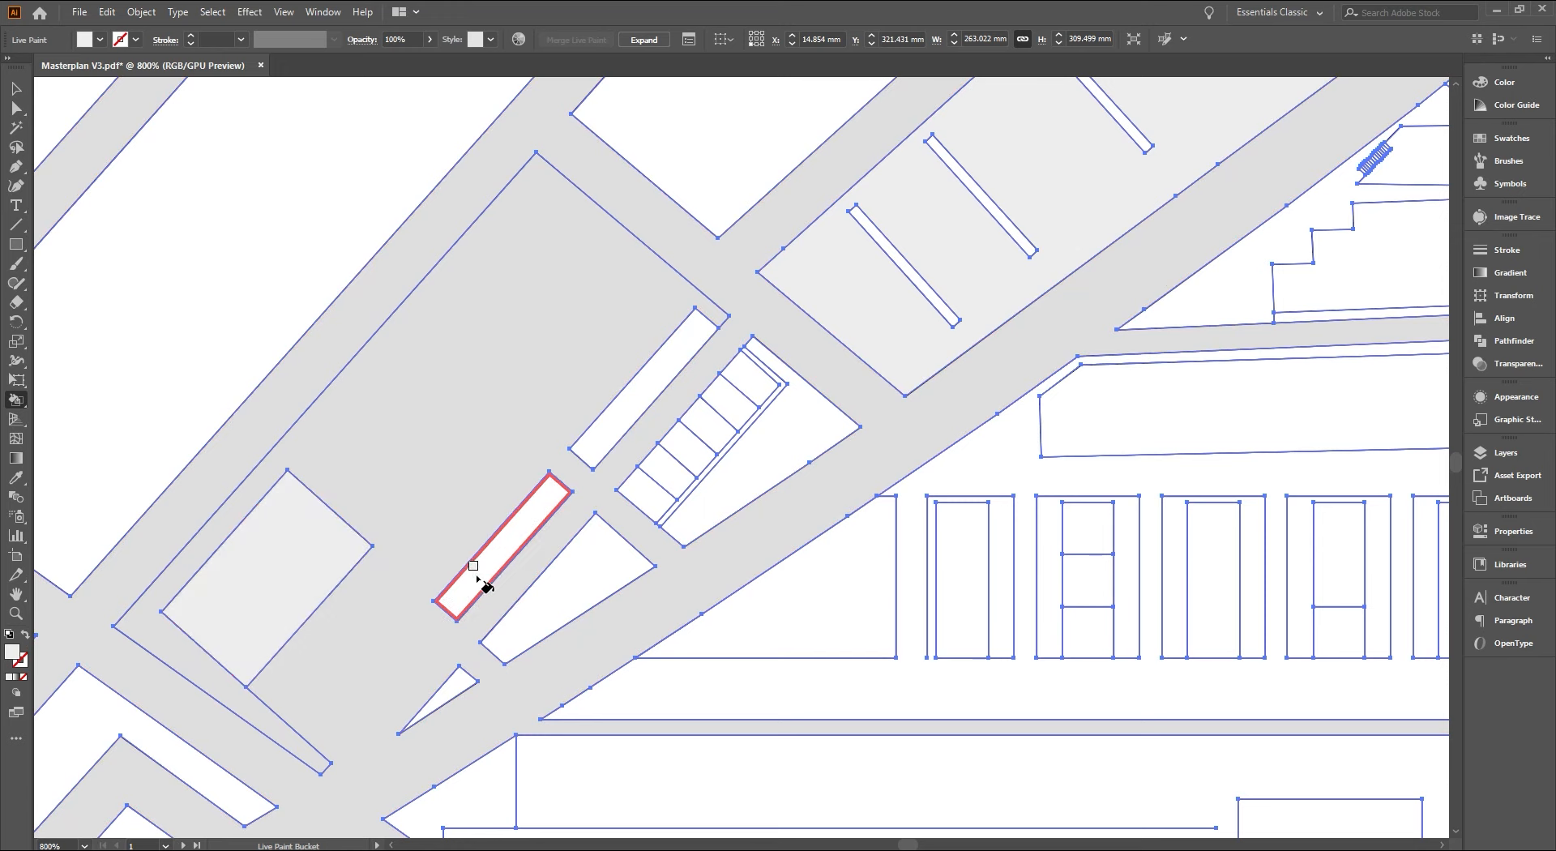
{"action": "left_click", "coordinate": [563, 598]}
{"action": "left_click", "coordinate": [597, 445]}
{"action": "left_click", "coordinate": [740, 462]}
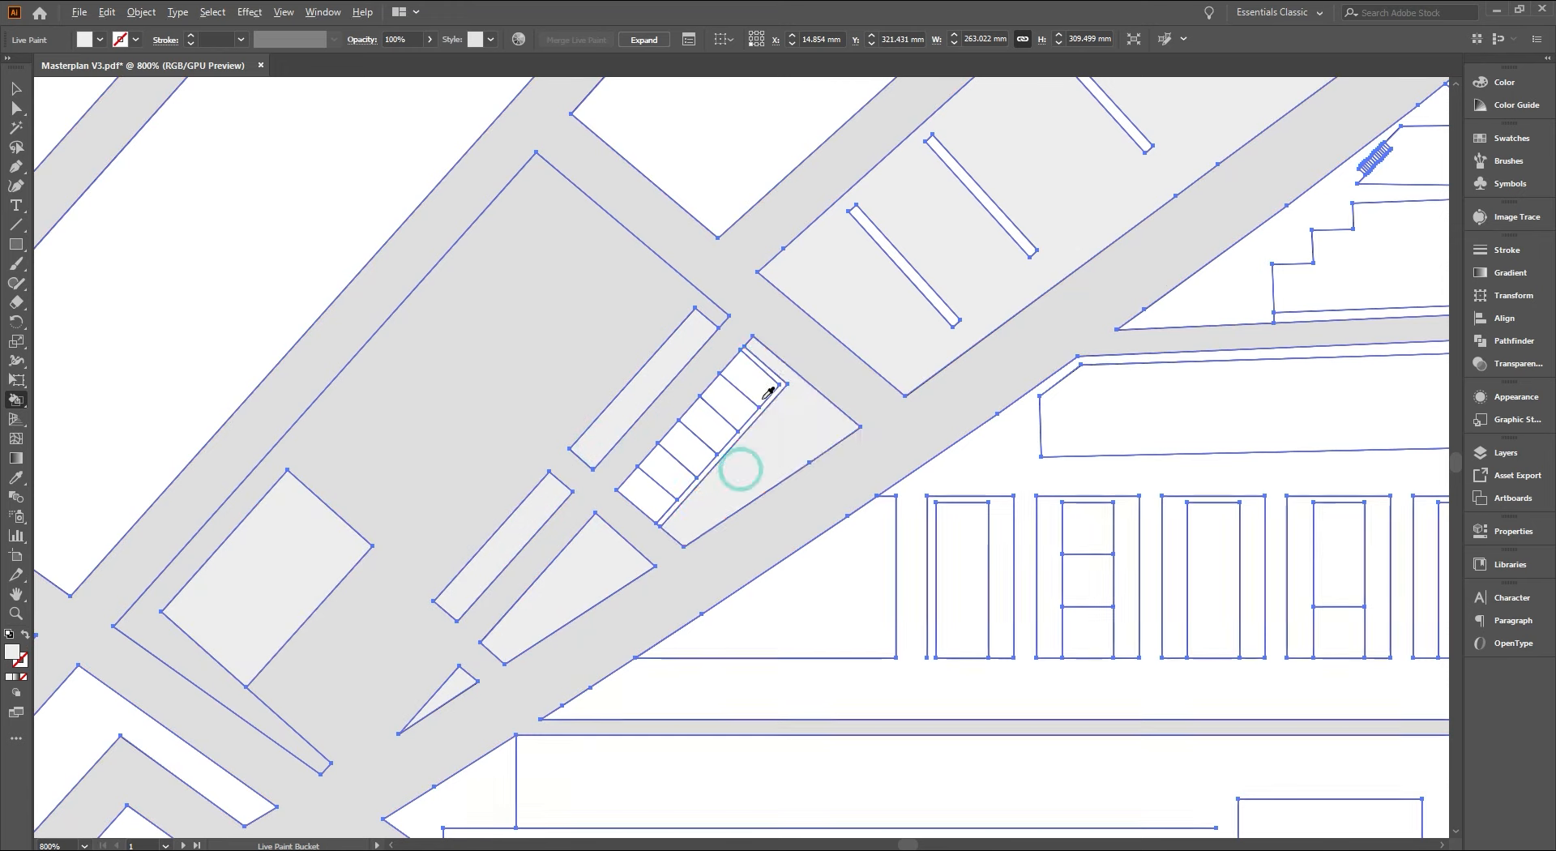
Fill the ground around the row of terraced buildings and the small plots beside the western road junction with light grey
{"action": "scroll", "coordinate": [783, 387], "scroll_direction": "up", "scroll_amount": 2}
{"action": "scroll", "coordinate": [784, 390], "scroll_direction": "down", "scroll_amount": 4}
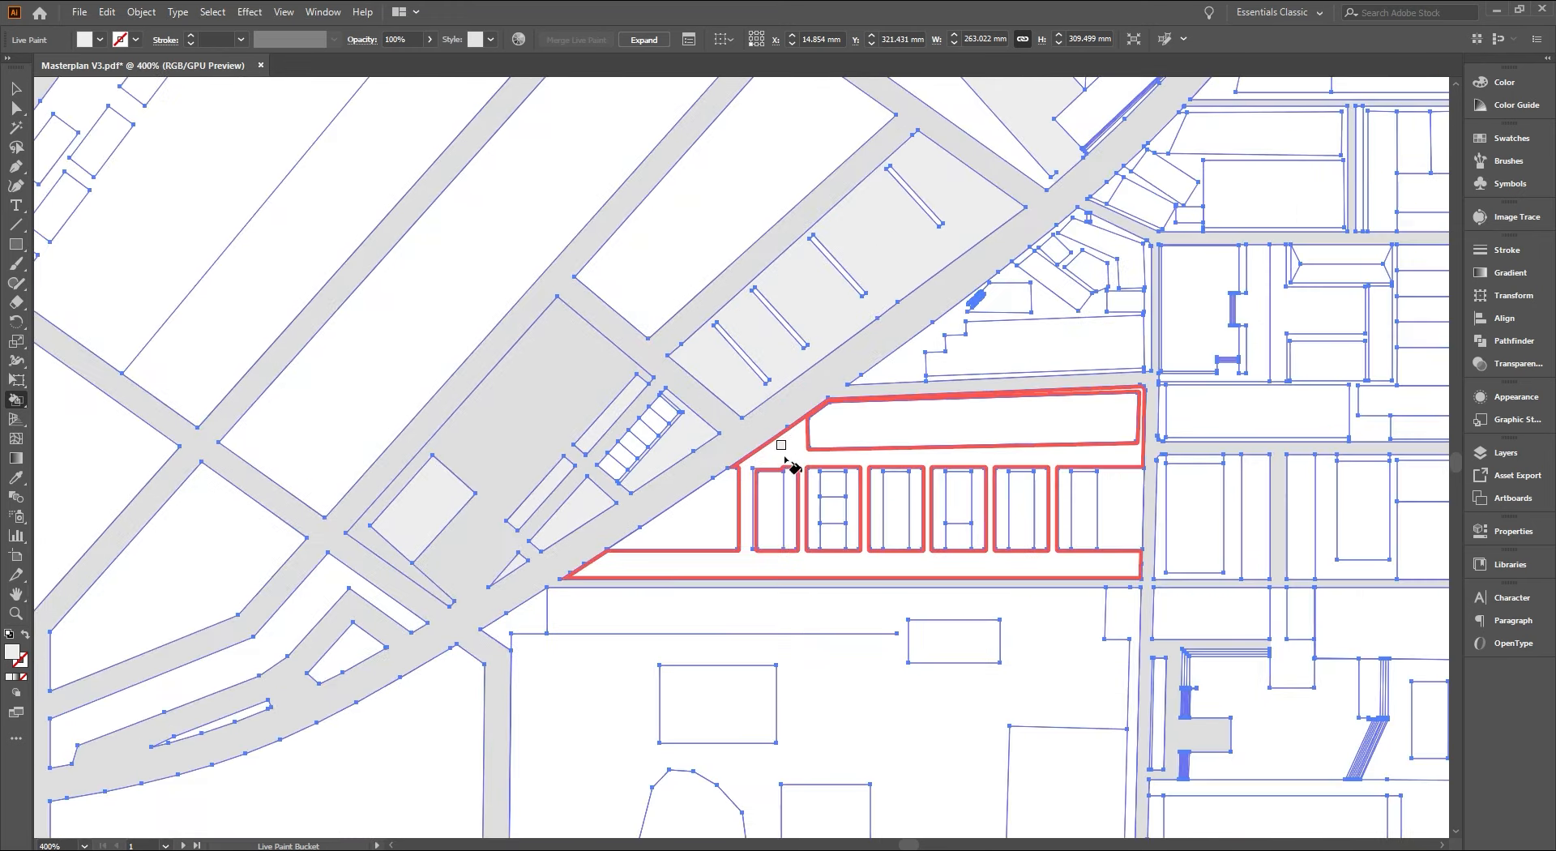
{"action": "left_click", "coordinate": [789, 449]}
{"action": "left_click_drag", "start_coordinate": [640, 575], "coordinate": [1025, 402]}
{"action": "left_click", "coordinate": [732, 476]}
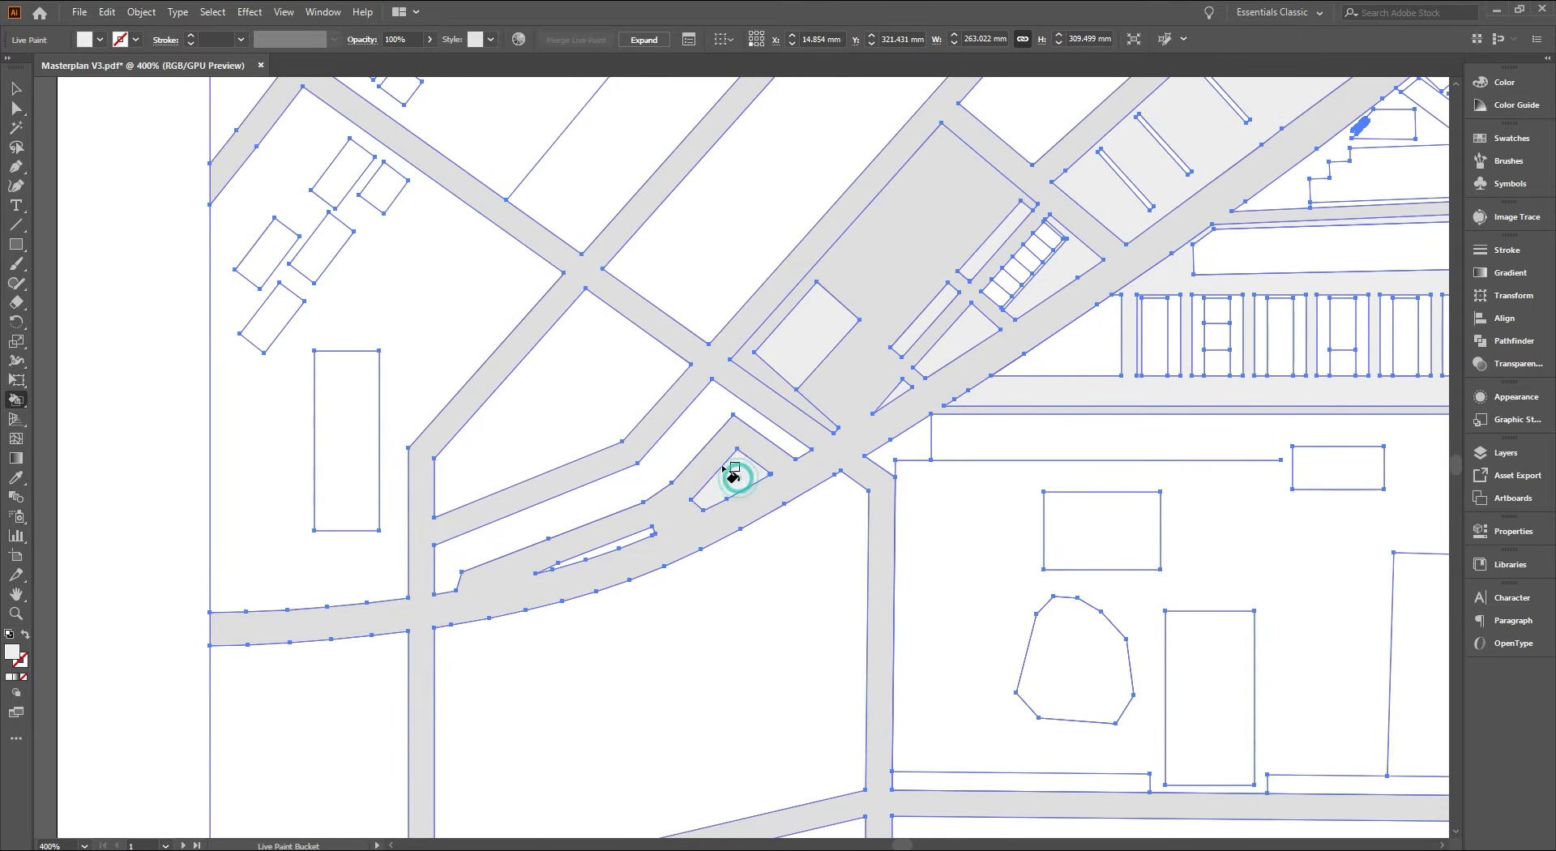
{"action": "left_click", "coordinate": [685, 449]}
{"action": "left_click", "coordinate": [634, 478]}
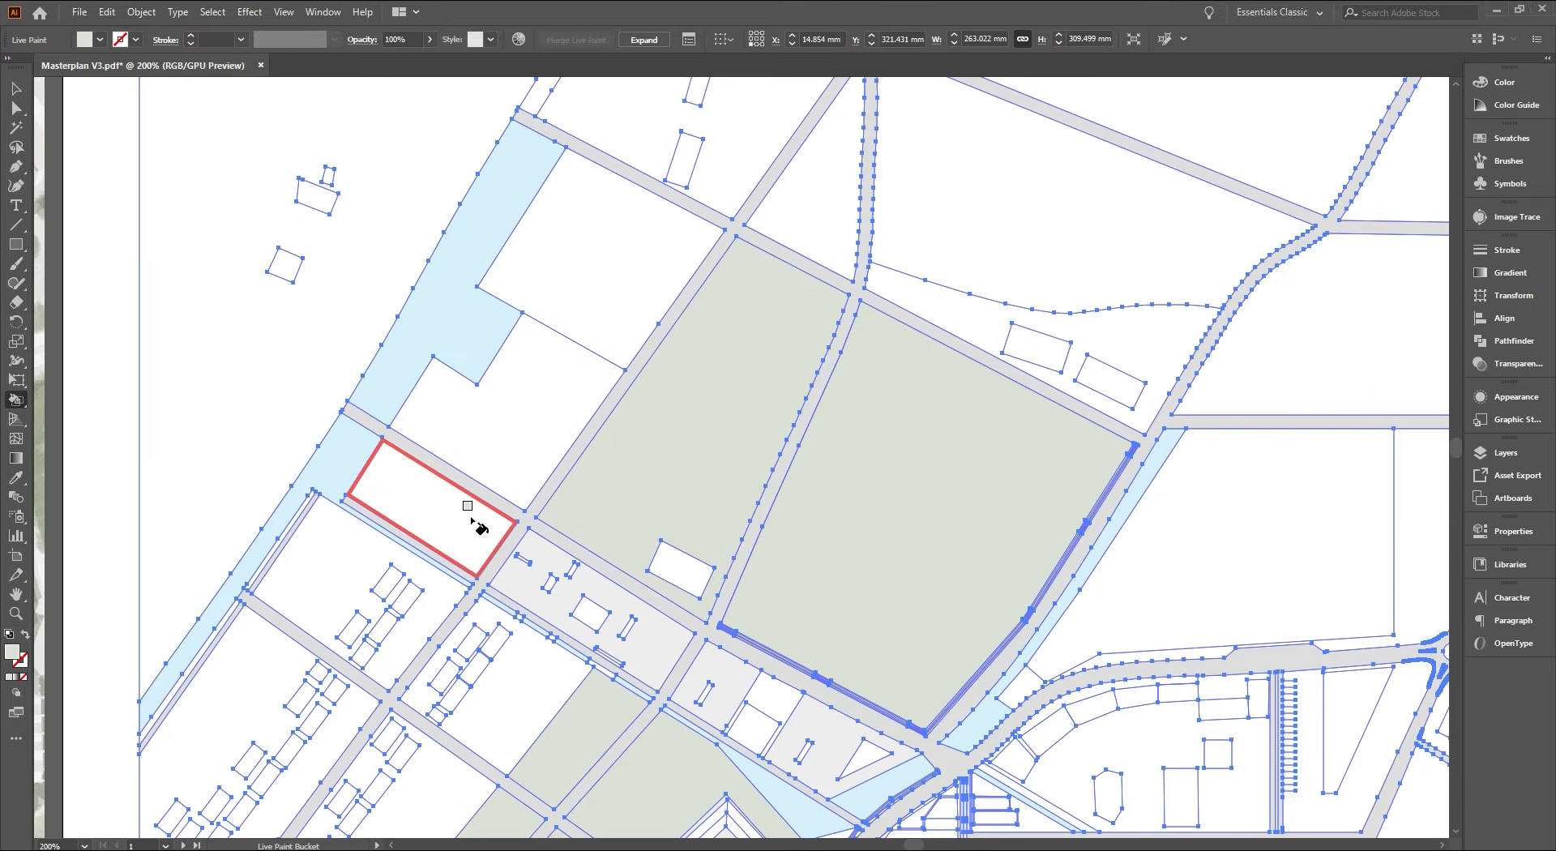
Fill the rectangular plot beside the western water strip and the notched plot north of it with pale grey-green
{"action": "left_click", "coordinate": [472, 520]}
{"action": "left_click_drag", "start_coordinate": [816, 372], "coordinate": [702, 532]}
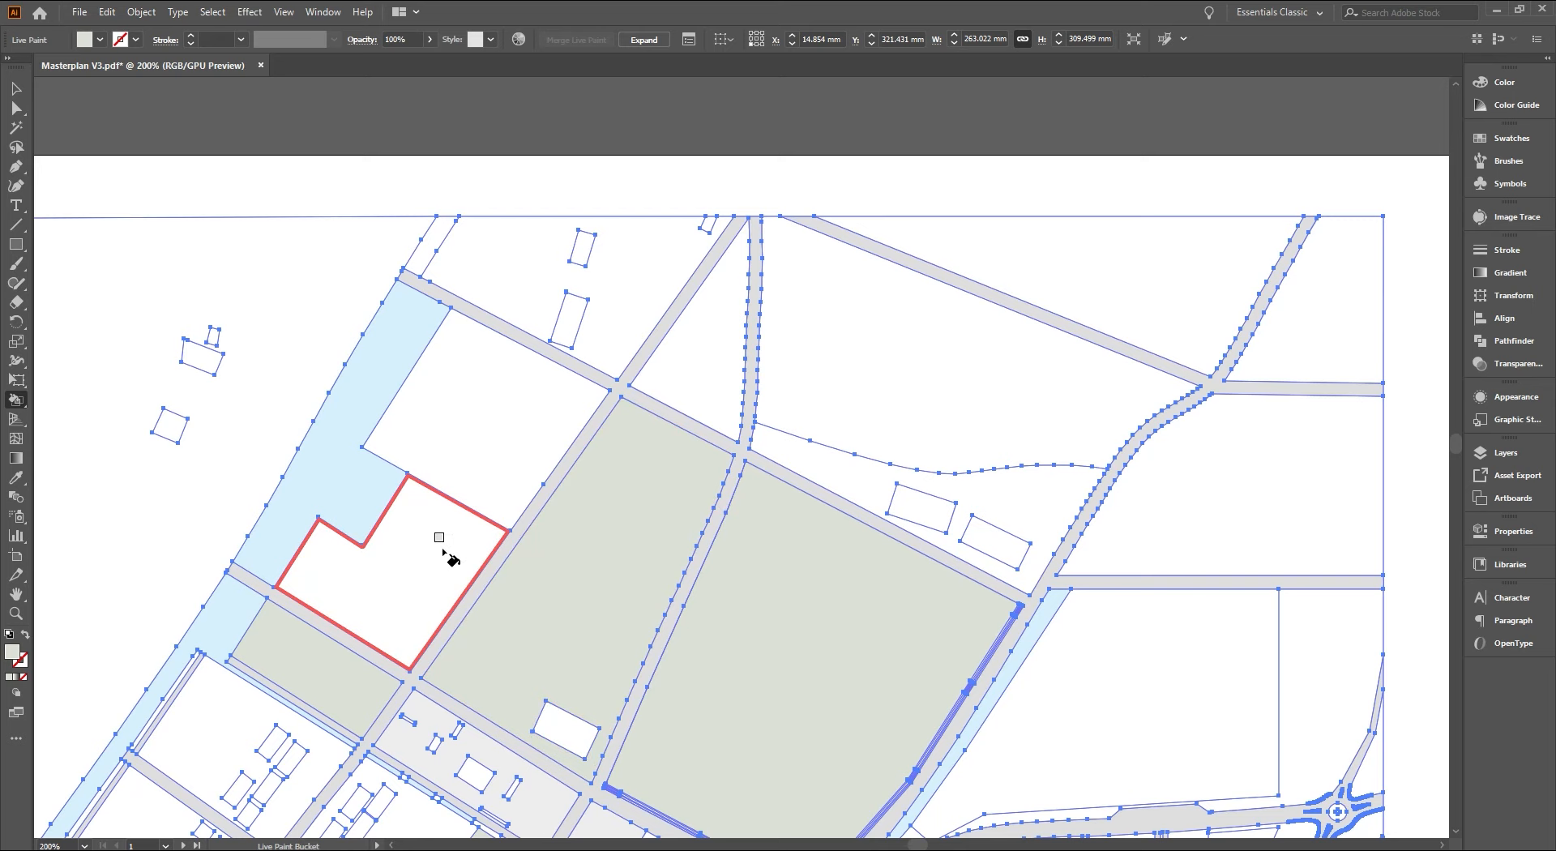
{"action": "left_click", "coordinate": [446, 556]}
{"action": "left_click_drag", "start_coordinate": [719, 389], "coordinate": [913, 391]}
{"action": "left_click_drag", "start_coordinate": [1145, 592], "coordinate": [966, 393]}
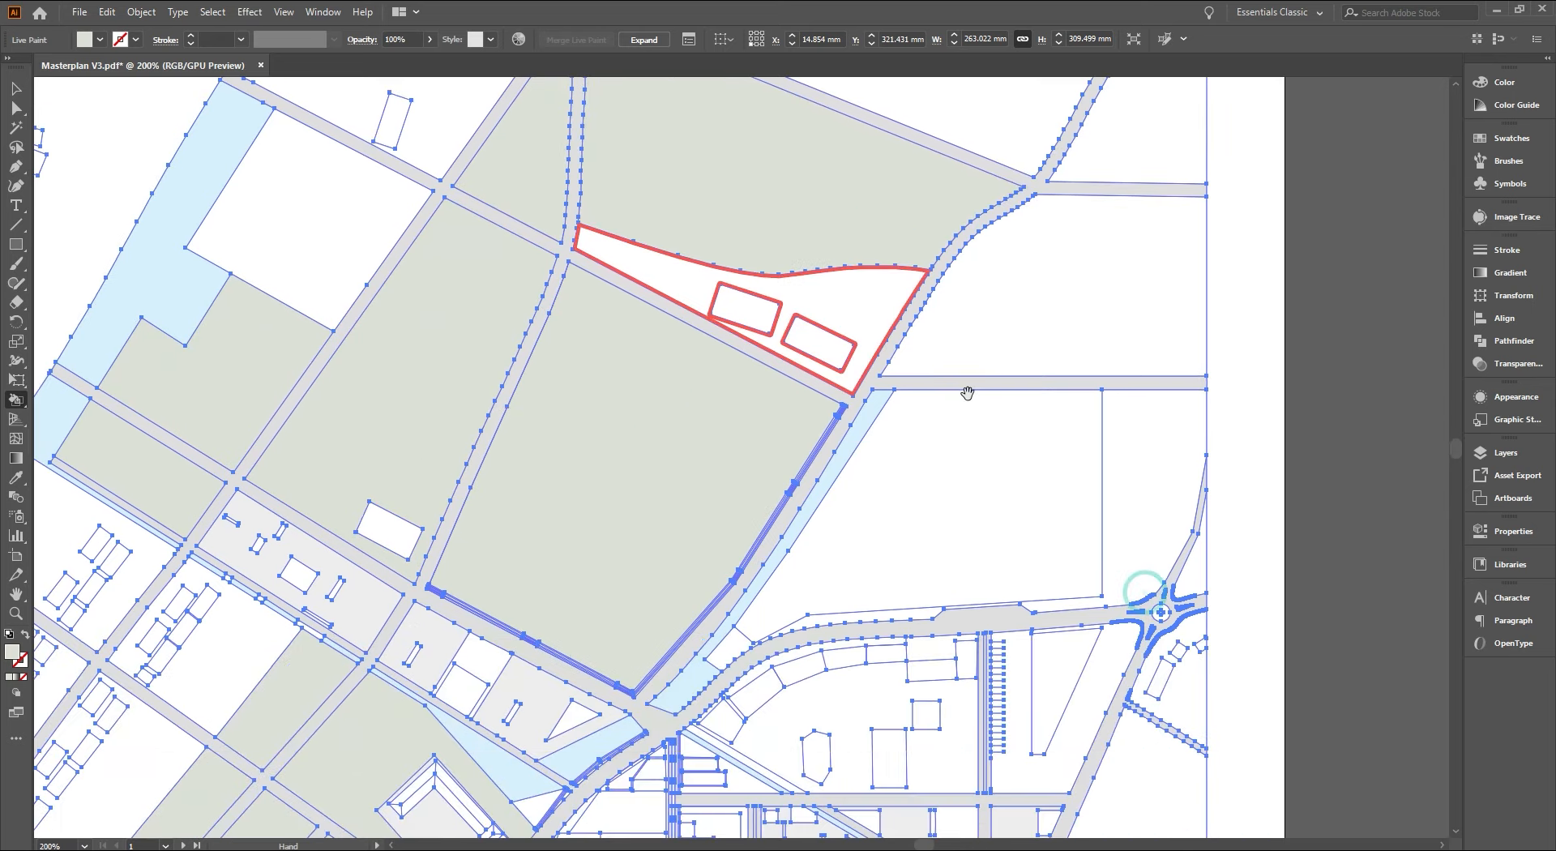
Fill the plot holding two buildings, the field east of the curved road and the northeast corner field with pale grey-green
{"action": "left_click", "coordinate": [886, 312]}
{"action": "left_click", "coordinate": [959, 328]}
{"action": "scroll", "coordinate": [896, 302], "scroll_direction": "down", "scroll_amount": 3}
{"action": "scroll", "coordinate": [847, 251], "scroll_direction": "up", "scroll_amount": 1}
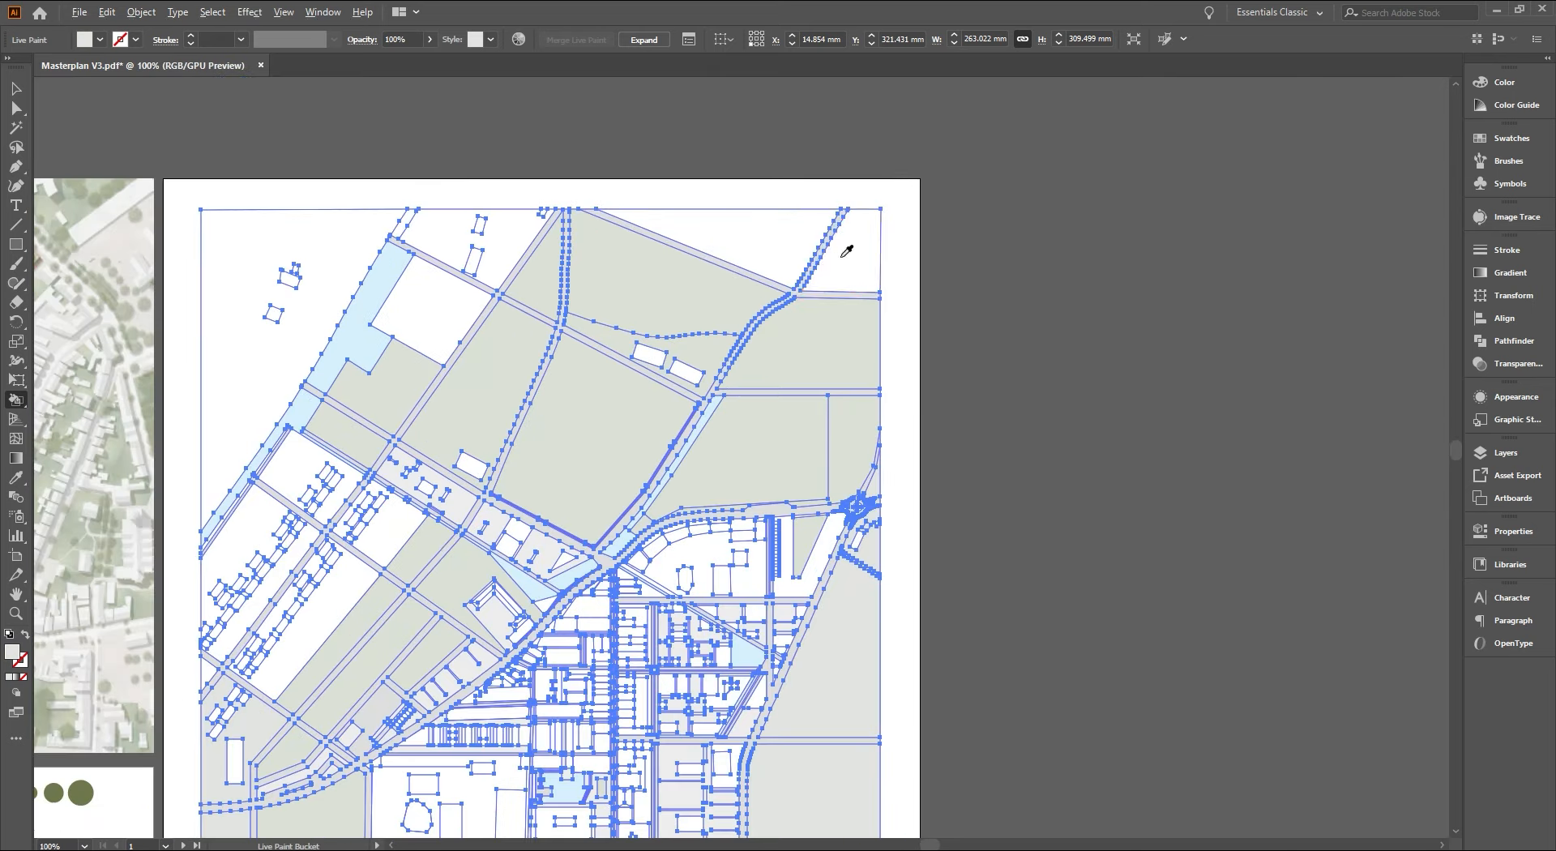
{"action": "left_click", "coordinate": [815, 355], "text": "alt"}
{"action": "left_click", "coordinate": [844, 274]}
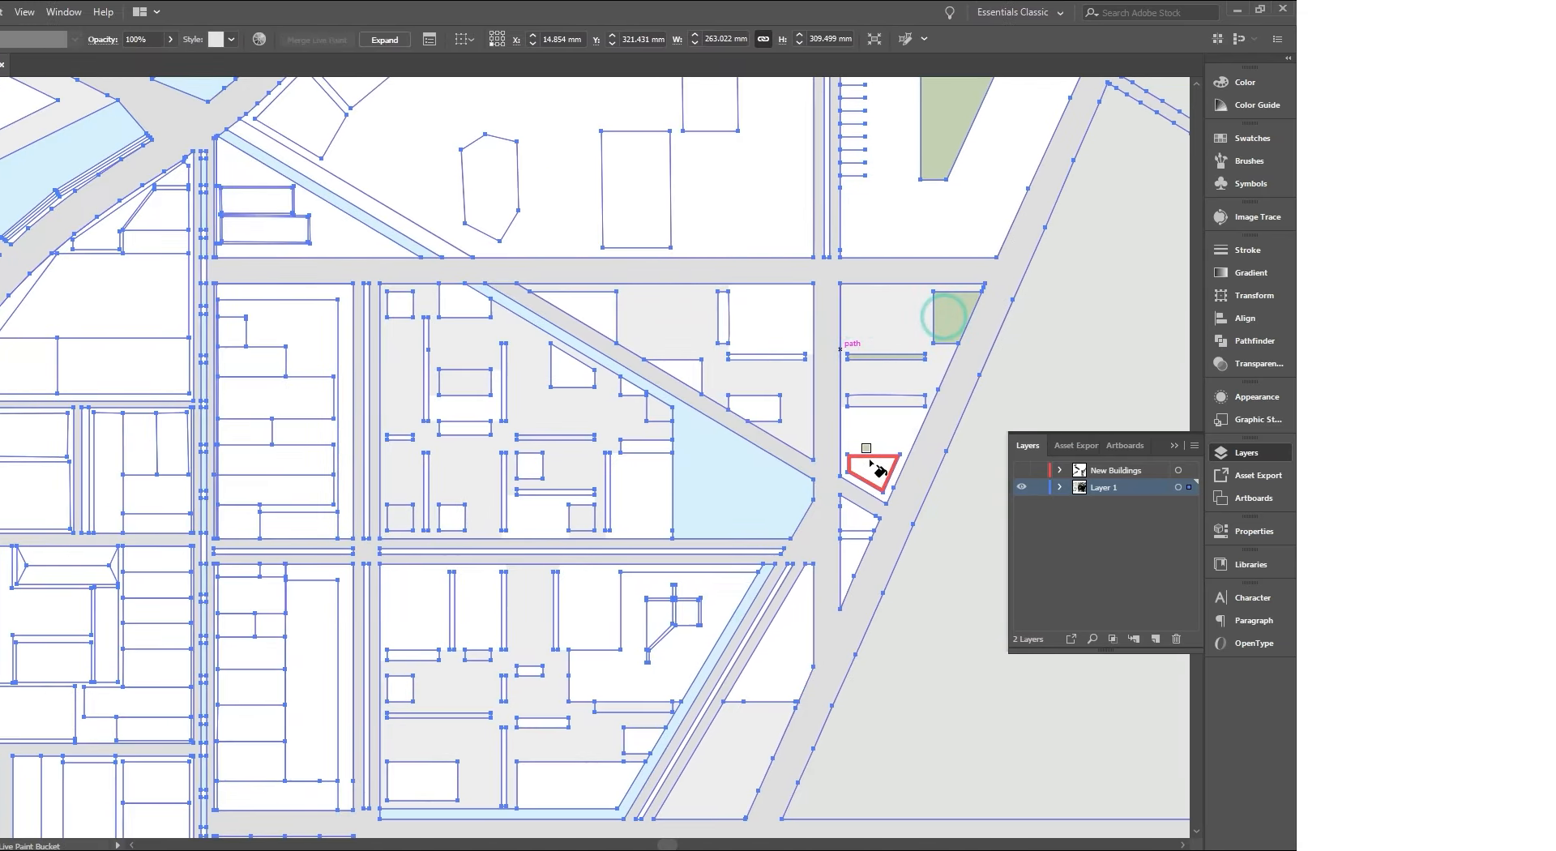
Fill the tapering plot beside the southeastern diagonal road and the open ground around the small angled building with sage green
{"action": "left_click", "coordinate": [795, 622]}
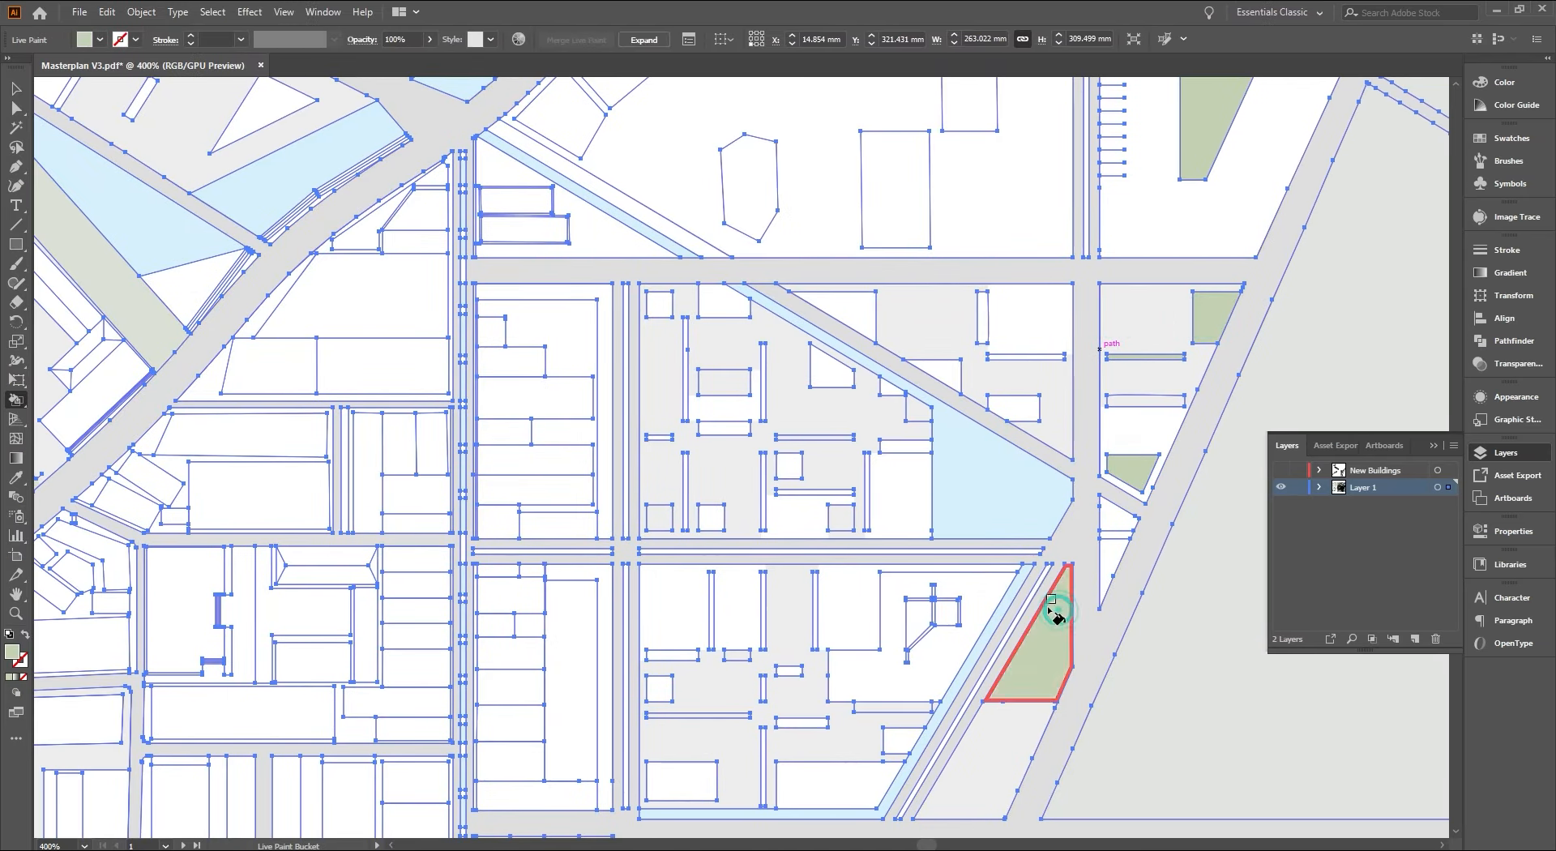
{"action": "left_click", "coordinate": [973, 596]}
{"action": "scroll", "coordinate": [949, 576], "scroll_direction": "up", "scroll_amount": 2}
{"action": "left_click", "coordinate": [899, 535]}
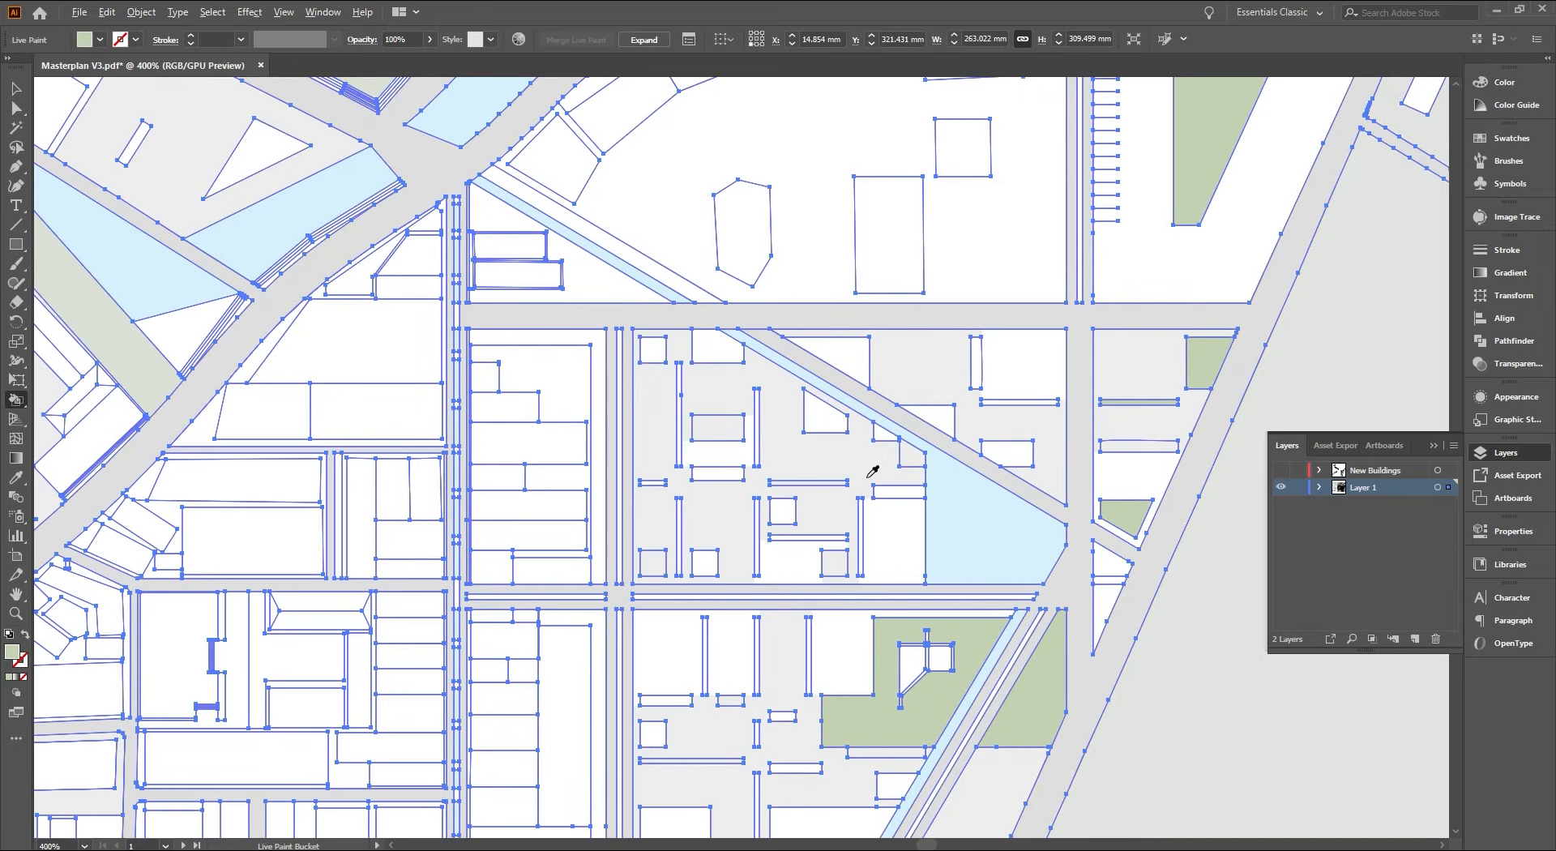
Fill the remaining ground between the small buildings in the blocks around the water basin with light grey
{"action": "left_click", "coordinate": [877, 526]}
{"action": "left_click", "coordinate": [783, 568]}
{"action": "left_click", "coordinate": [846, 632]}
{"action": "left_click", "coordinate": [714, 650]}
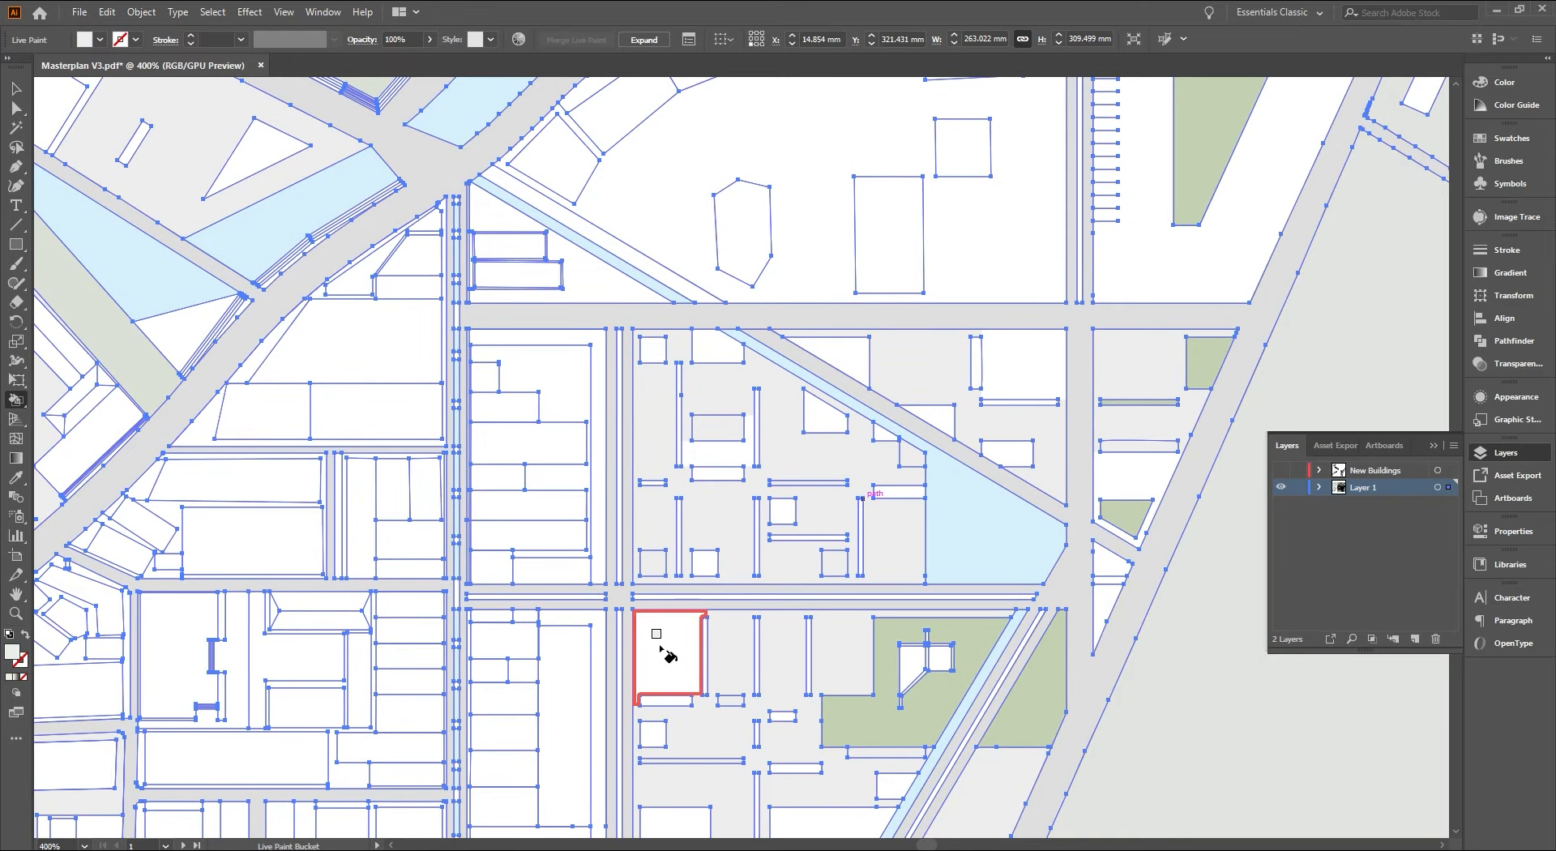
{"action": "left_click", "coordinate": [661, 647]}
{"action": "left_click", "coordinate": [994, 372]}
{"action": "left_click", "coordinate": [1119, 469]}
Fill the small plot across the road from the water basin with light blue and the triangle south of it with sage green
{"action": "left_click_drag", "start_coordinate": [1029, 601], "coordinate": [976, 561]}
{"action": "left_click", "coordinate": [998, 498], "text": "alt"}
{"action": "left_click", "coordinate": [1067, 524]}
{"action": "left_click", "coordinate": [1000, 601], "text": "alt"}
{"action": "left_click", "coordinate": [1045, 556]}
{"action": "left_click", "coordinate": [1070, 541]}
Sample the sage green and fill the small plots northeast of the diagonal water channel, undoing one misplaced fill
{"action": "left_click", "coordinate": [1146, 313], "text": "alt"}
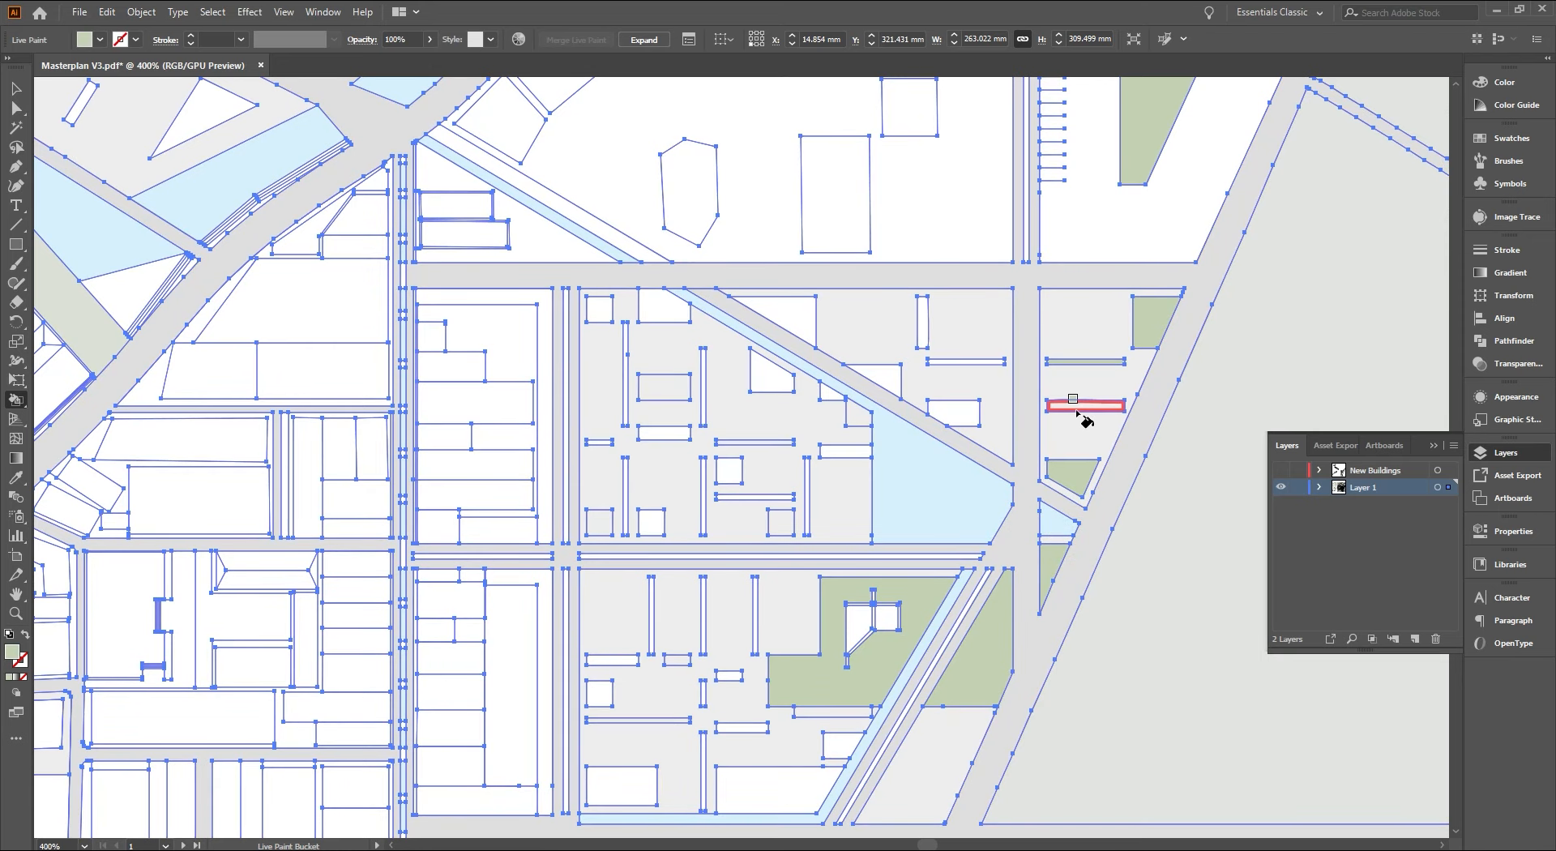
{"action": "left_click", "coordinate": [953, 362]}
{"action": "key", "text": "ctrl+z"}
{"action": "left_click", "coordinate": [779, 321]}
Fill the small garden plots and narrow strips in the block southwest of the diagonal water channel with sage green
{"action": "left_click", "coordinate": [667, 307]}
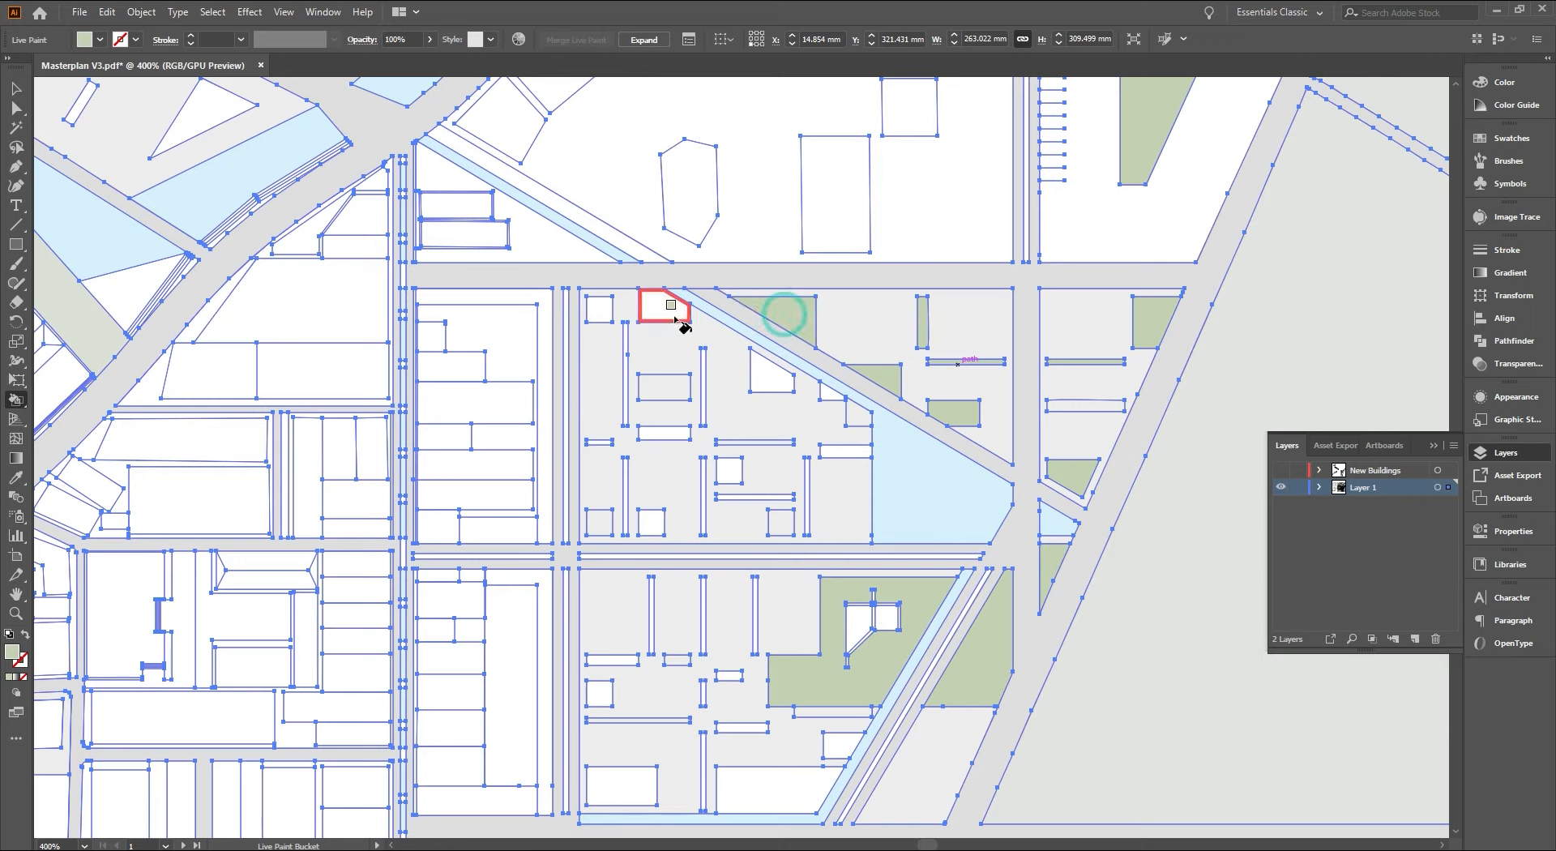
{"action": "left_click", "coordinate": [606, 312]}
{"action": "left_click", "coordinate": [626, 341]}
{"action": "left_click", "coordinate": [666, 434]}
{"action": "left_click", "coordinate": [703, 389]}
{"action": "key", "text": "ctrl+1"}
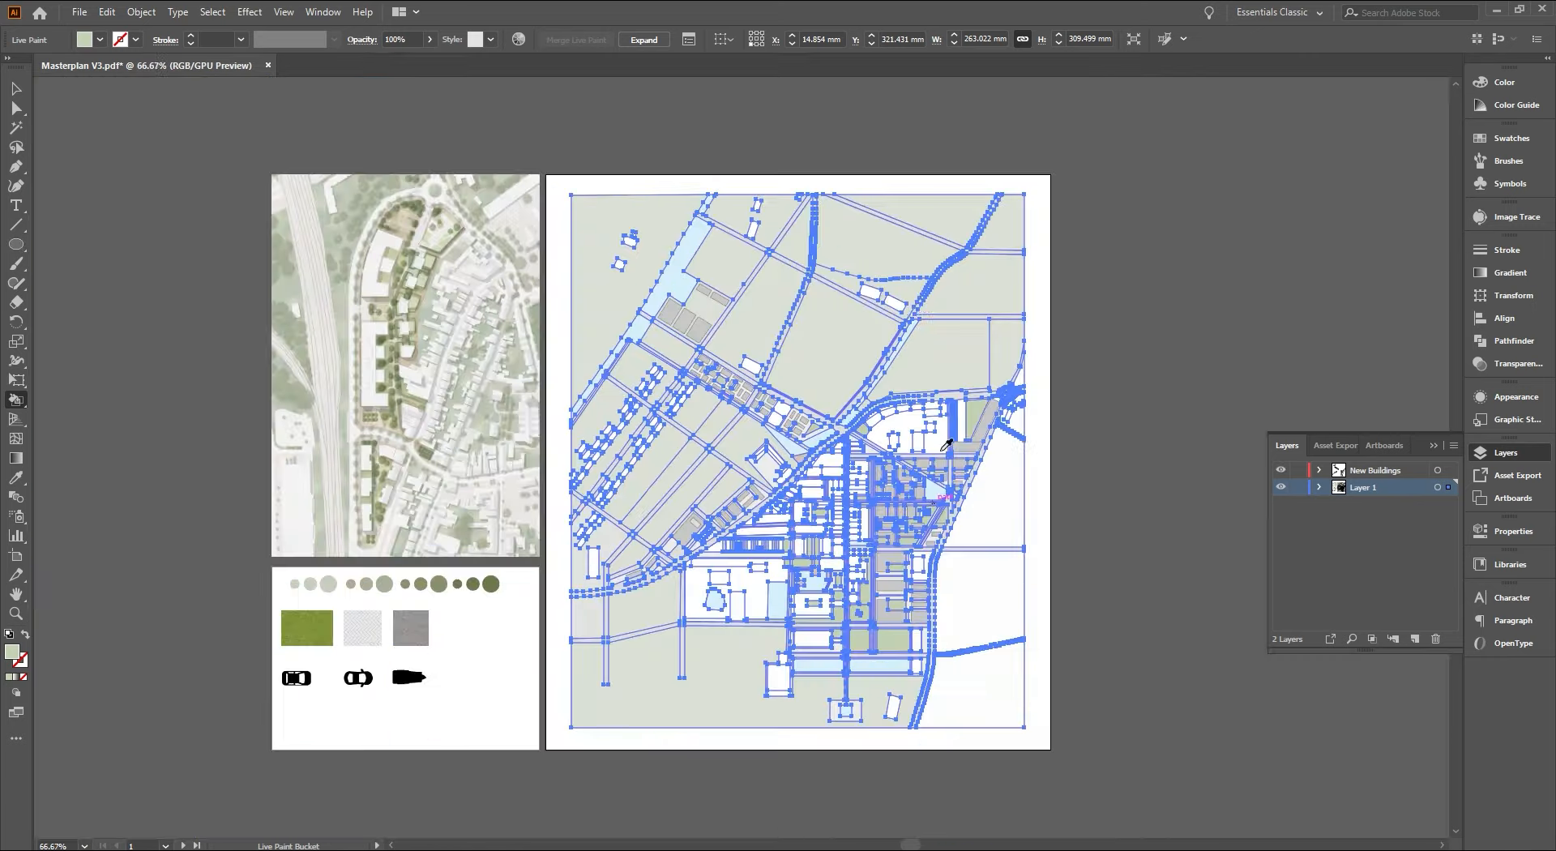
Vary the landscape by repainting a few scattered fields in the north and west with the darker sage green
{"action": "left_click", "coordinate": [718, 280]}
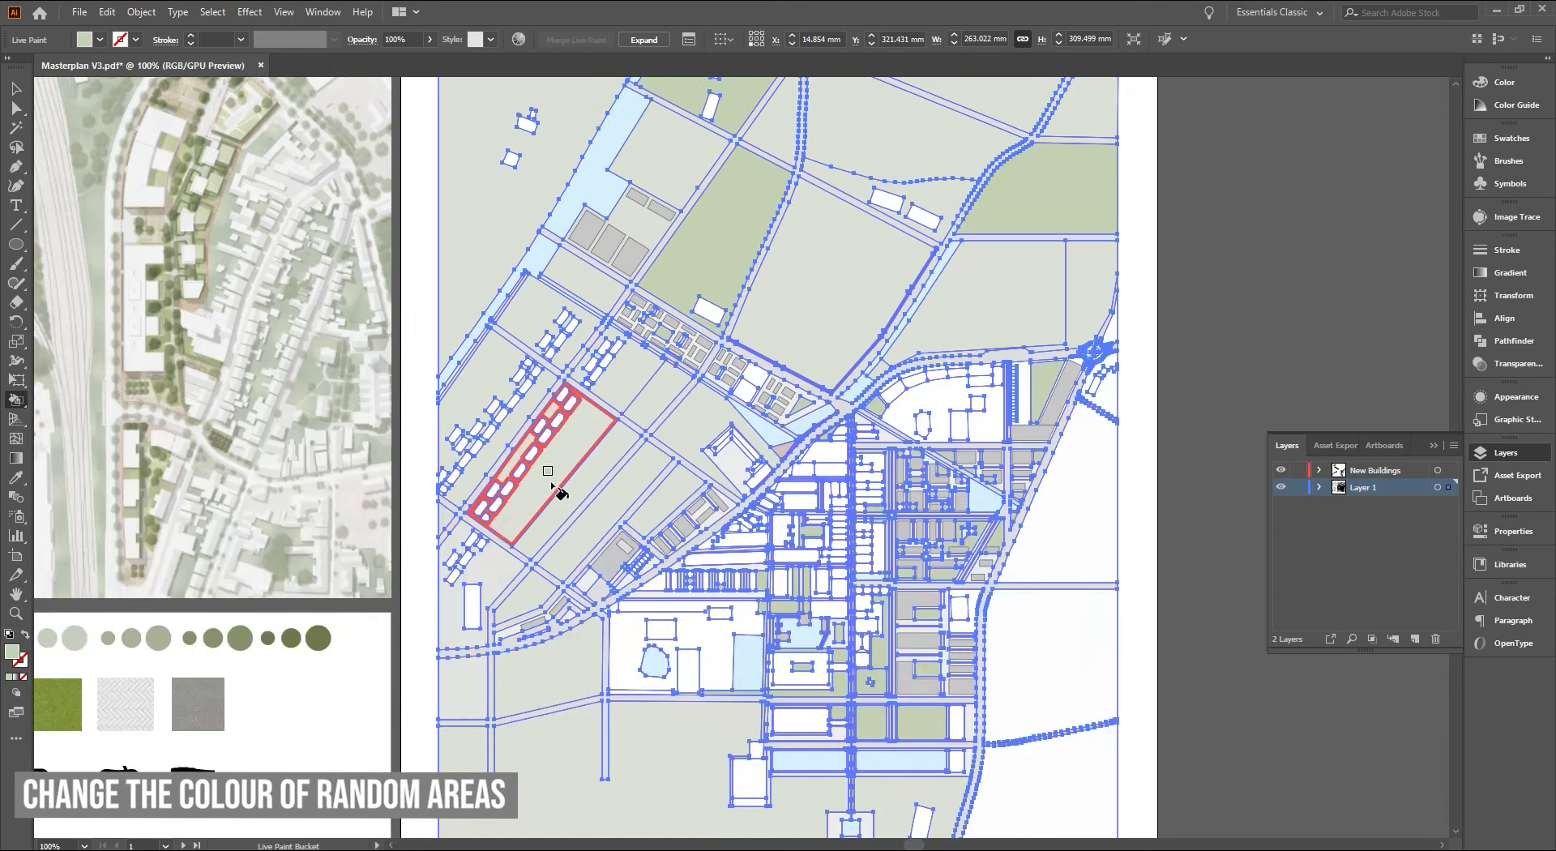
{"action": "left_click", "coordinate": [548, 315]}
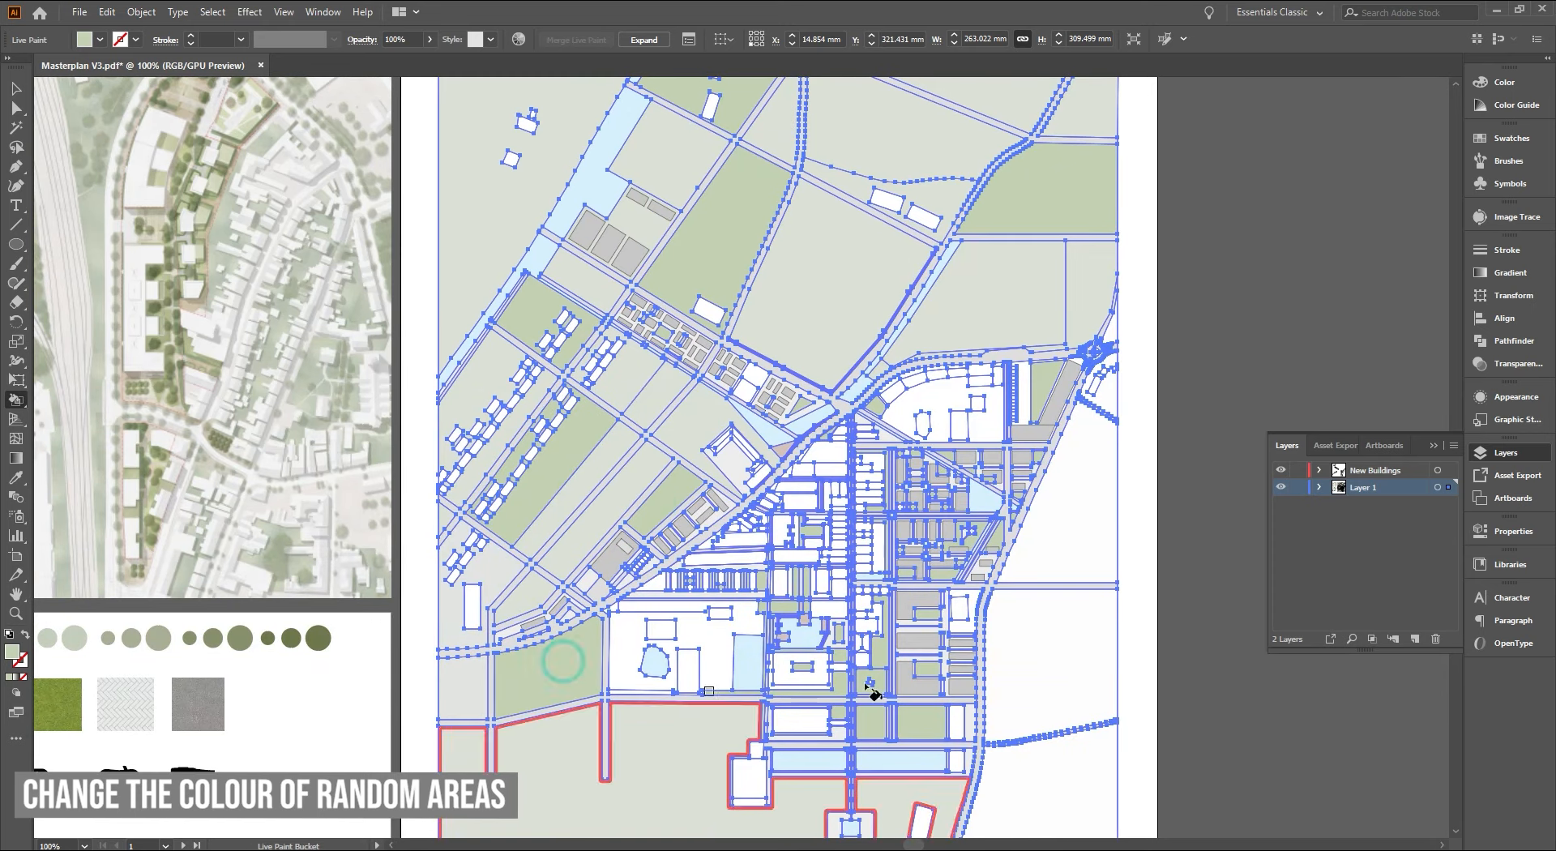
{"action": "scroll", "coordinate": [827, 754], "scroll_direction": "up", "scroll_amount": 3}
{"action": "scroll", "coordinate": [837, 667], "scroll_direction": "down", "scroll_amount": 2}
Set the fill colour to pale green #D9E2CC and repaint selected plots between the diagonal roads
{"action": "double_click", "coordinate": [12, 652]}
{"action": "left_click", "coordinate": [796, 319]}
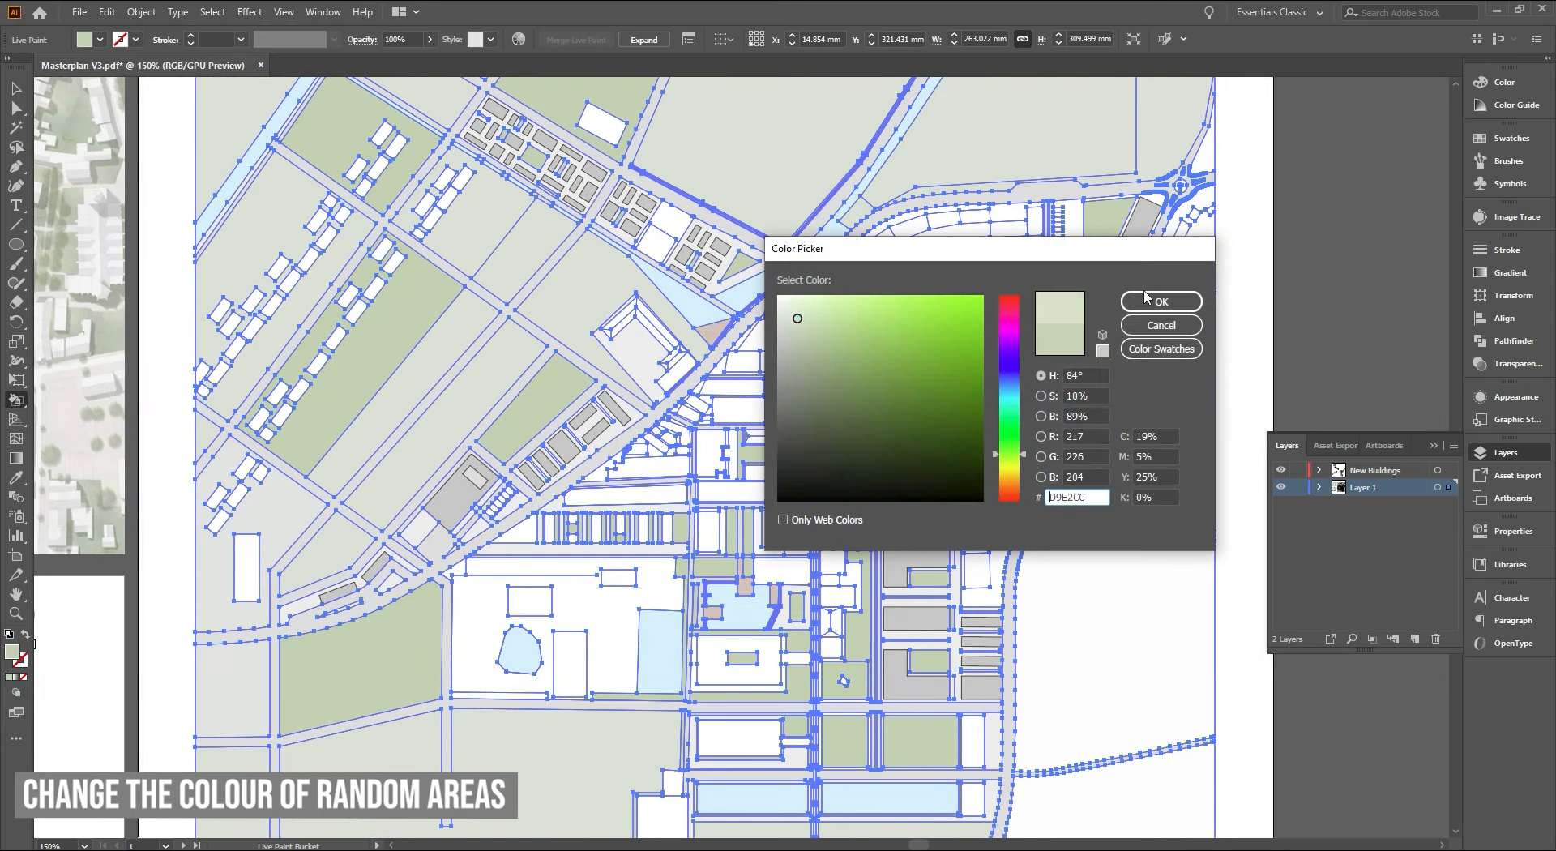
{"action": "left_click", "coordinate": [1147, 303]}
{"action": "left_click", "coordinate": [612, 324]}
{"action": "left_click_drag", "start_coordinate": [816, 414], "coordinate": [867, 563]}
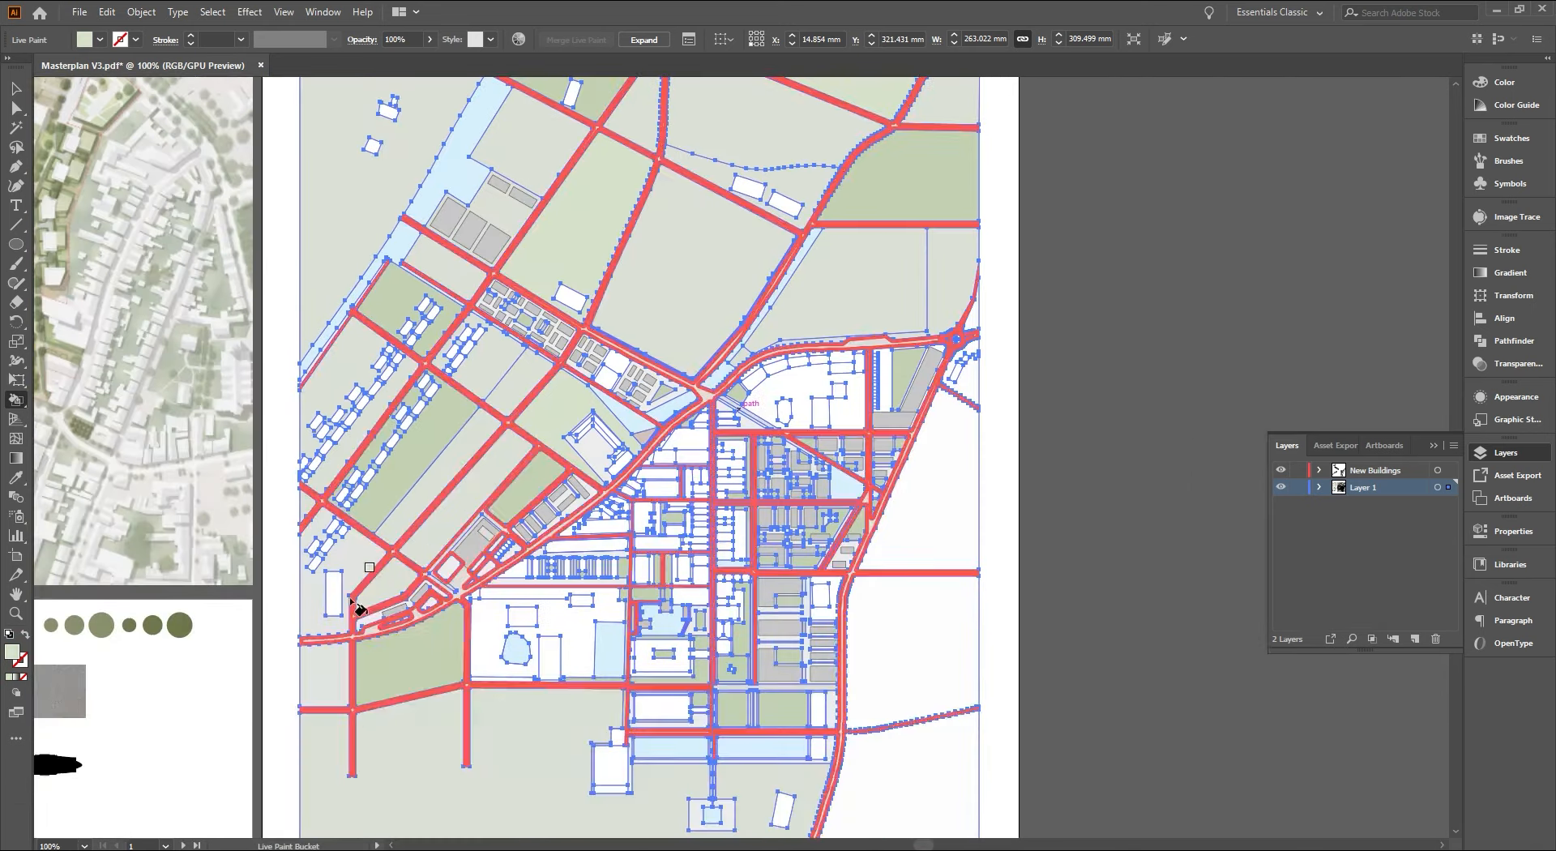
{"action": "double_click", "coordinate": [12, 651]}
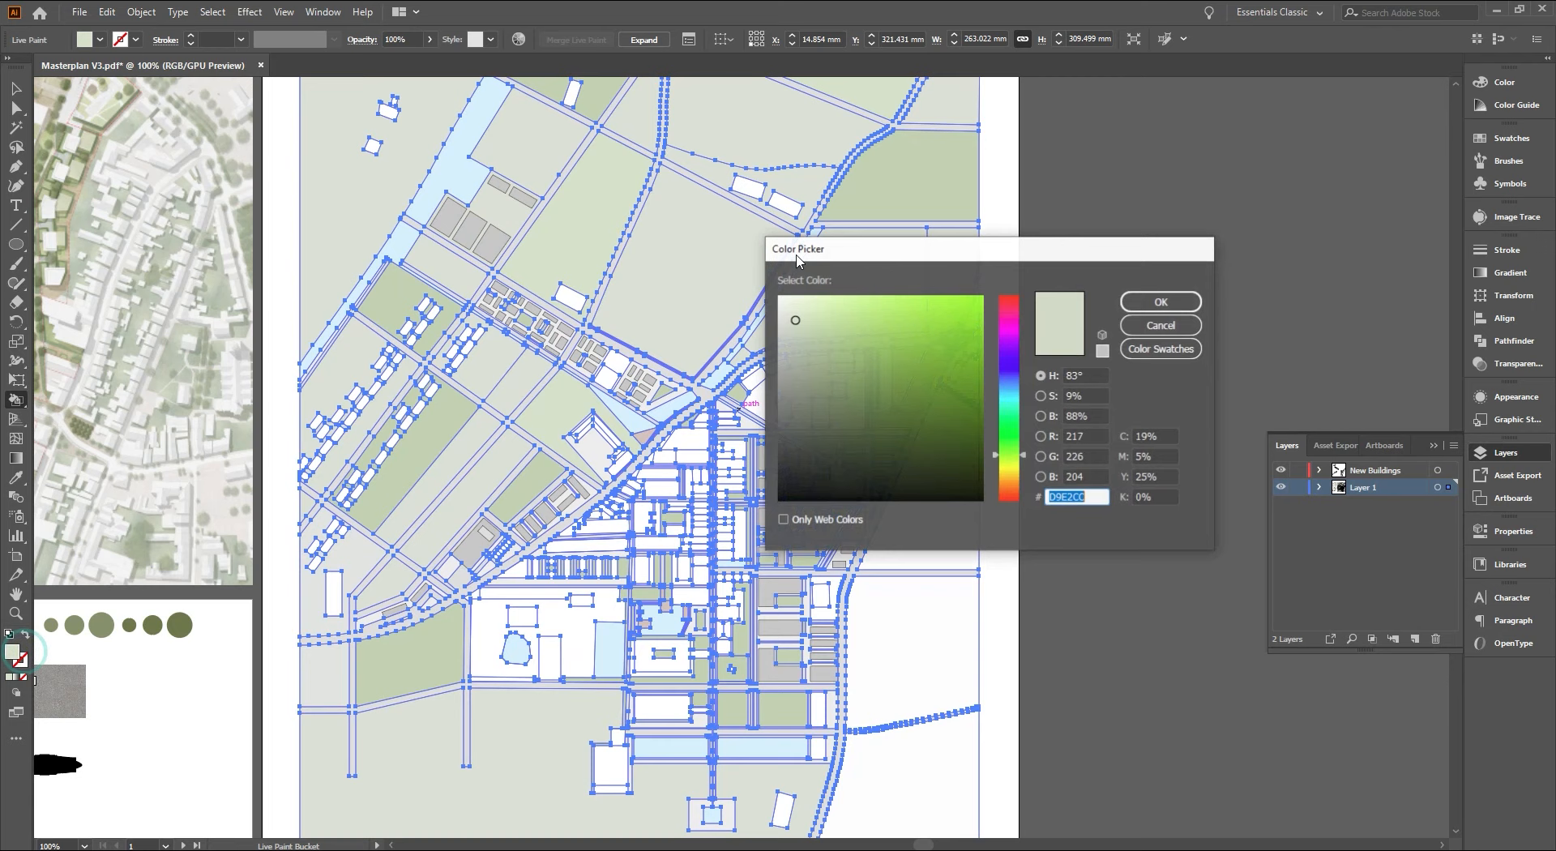
{"action": "left_click", "coordinate": [1173, 307]}
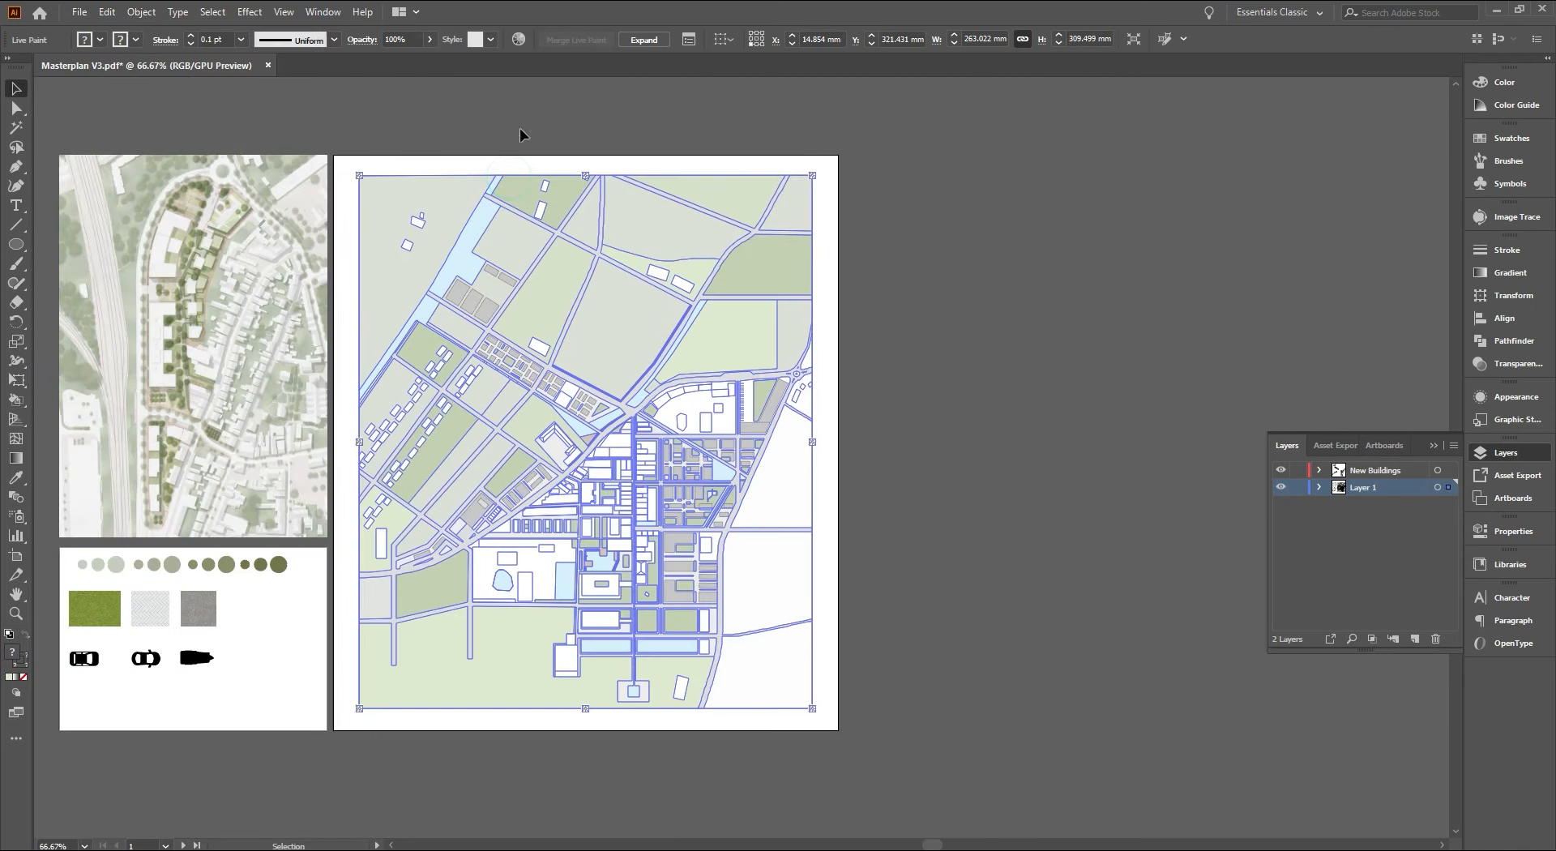
Deselect the Live Paint artwork
{"action": "left_click", "coordinate": [516, 128]}
{"action": "left_click", "coordinate": [1095, 287]}
{"action": "left_click_drag", "start_coordinate": [1007, 232], "coordinate": [1105, 269]}
{"action": "left_click", "coordinate": [1038, 215]}
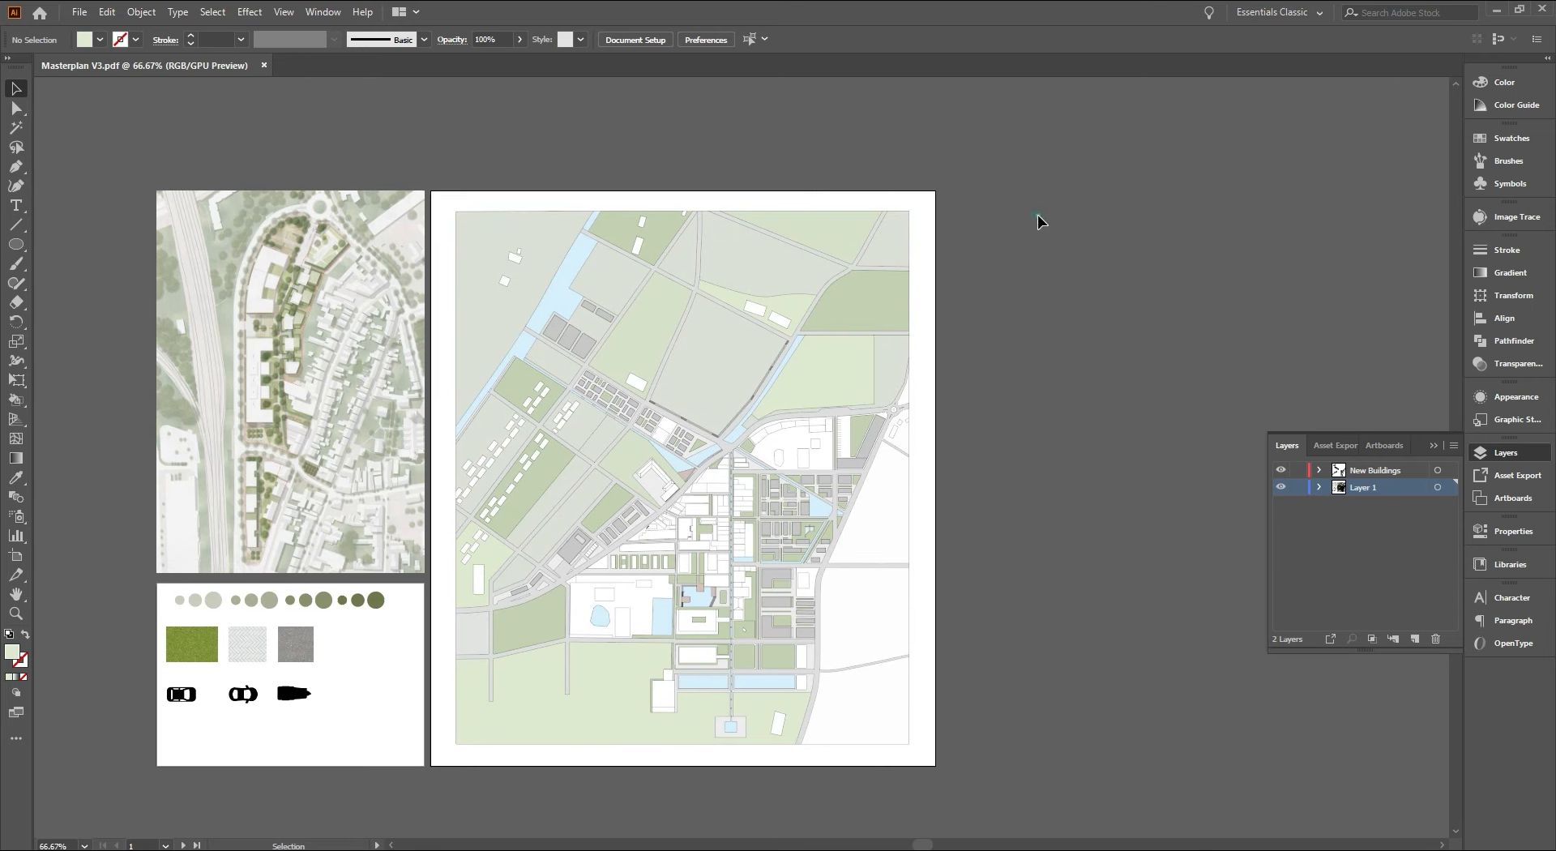
Isolate the Live Paint group, select the western water area and extend the selection to all faces with the same fill colour
{"action": "scroll", "coordinate": [1063, 281], "scroll_direction": "up", "scroll_amount": 1}
{"action": "scroll", "coordinate": [556, 347], "scroll_direction": "left", "scroll_amount": 1}
{"action": "right_click", "coordinate": [400, 276]}
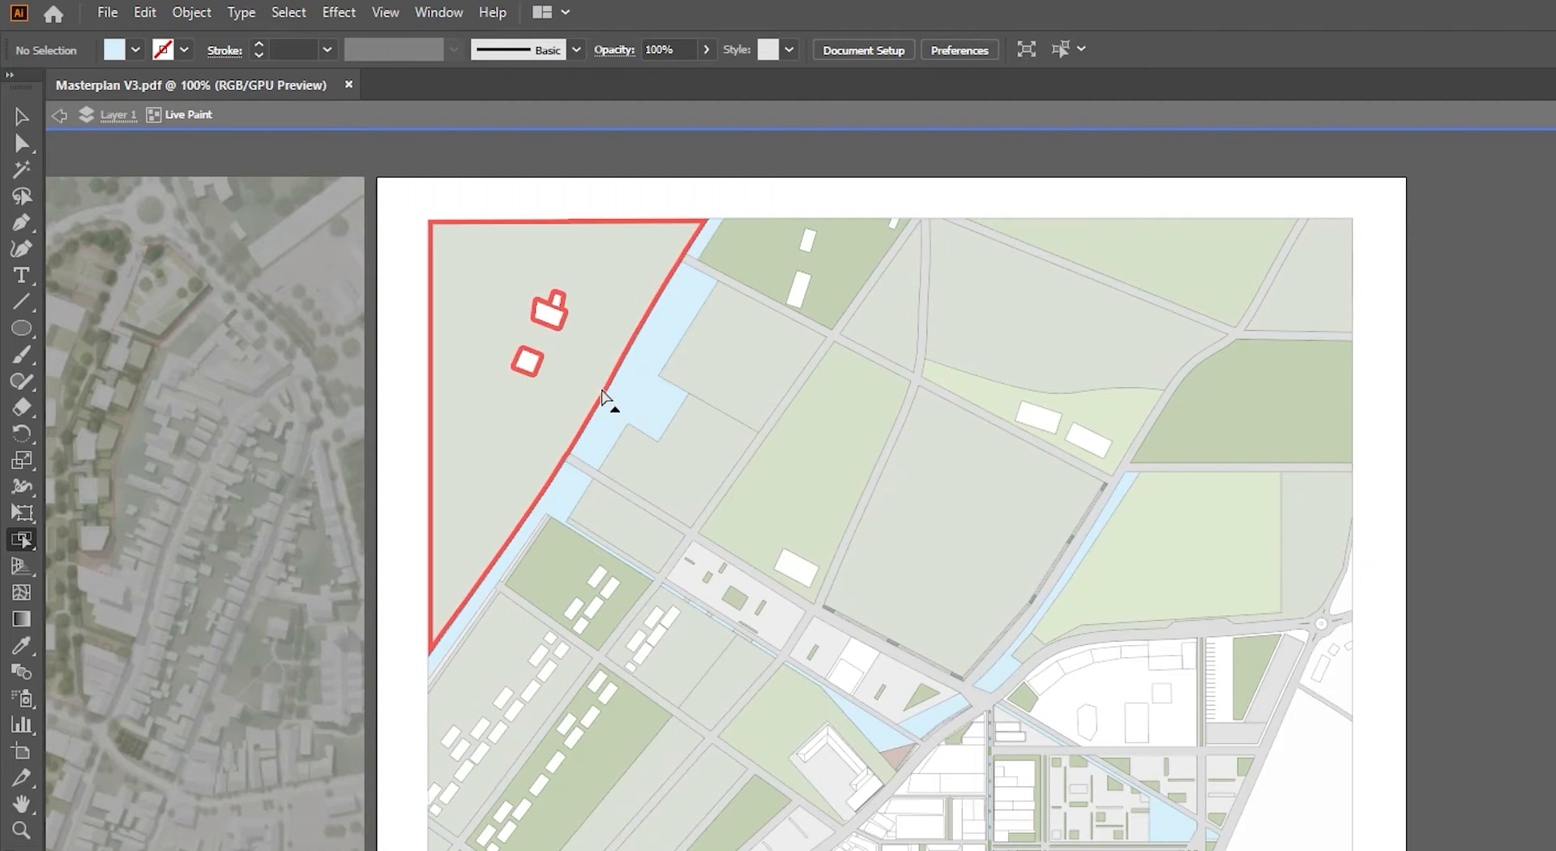
{"action": "left_click", "coordinate": [629, 392]}
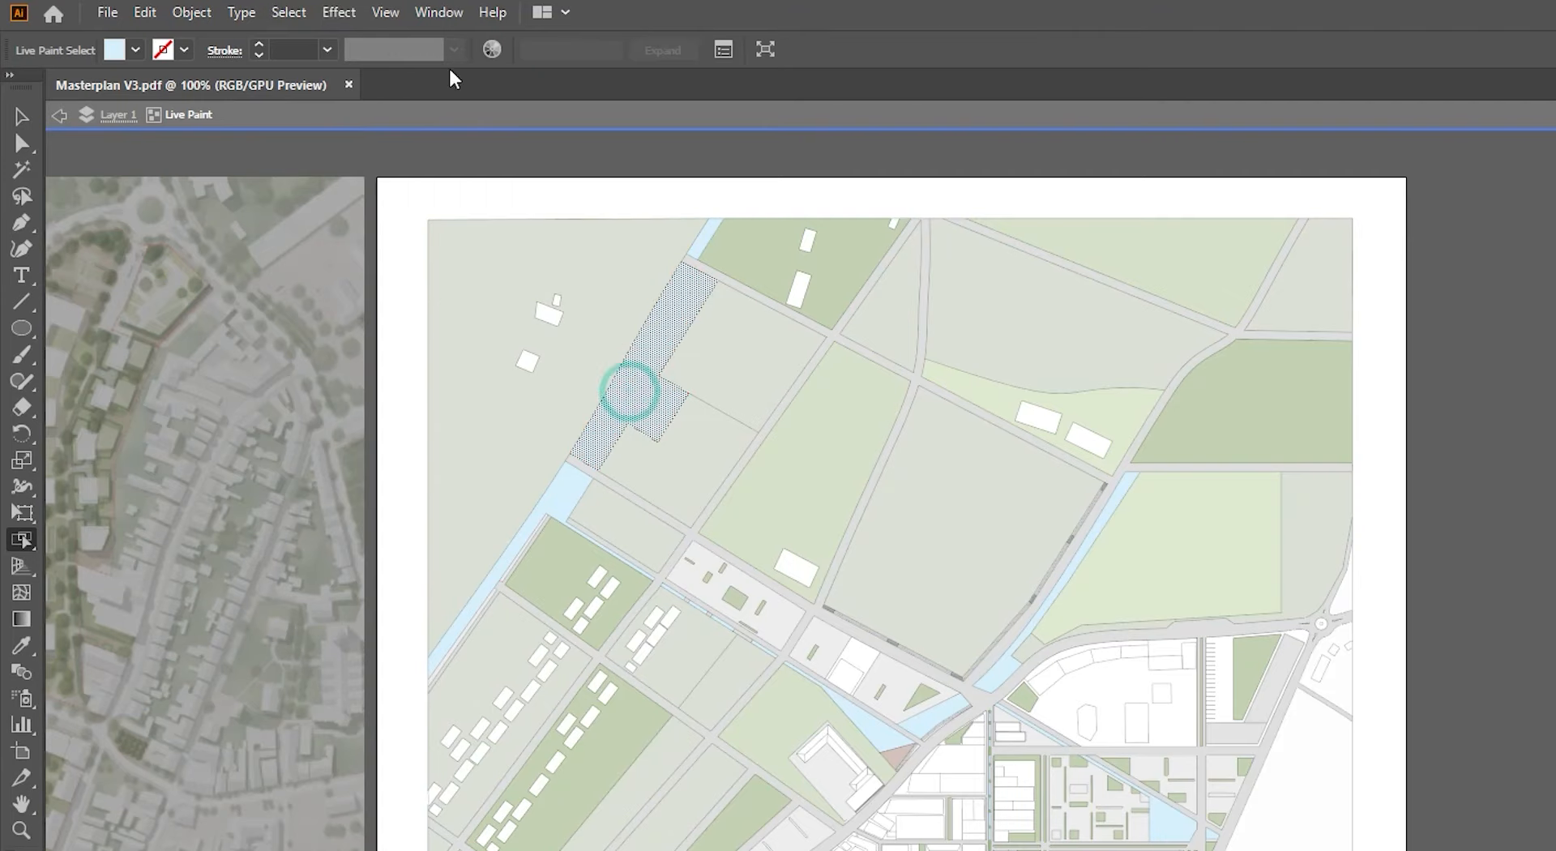
{"action": "left_click", "coordinate": [304, 12]}
{"action": "mouse_move", "coordinate": [487, 237]}
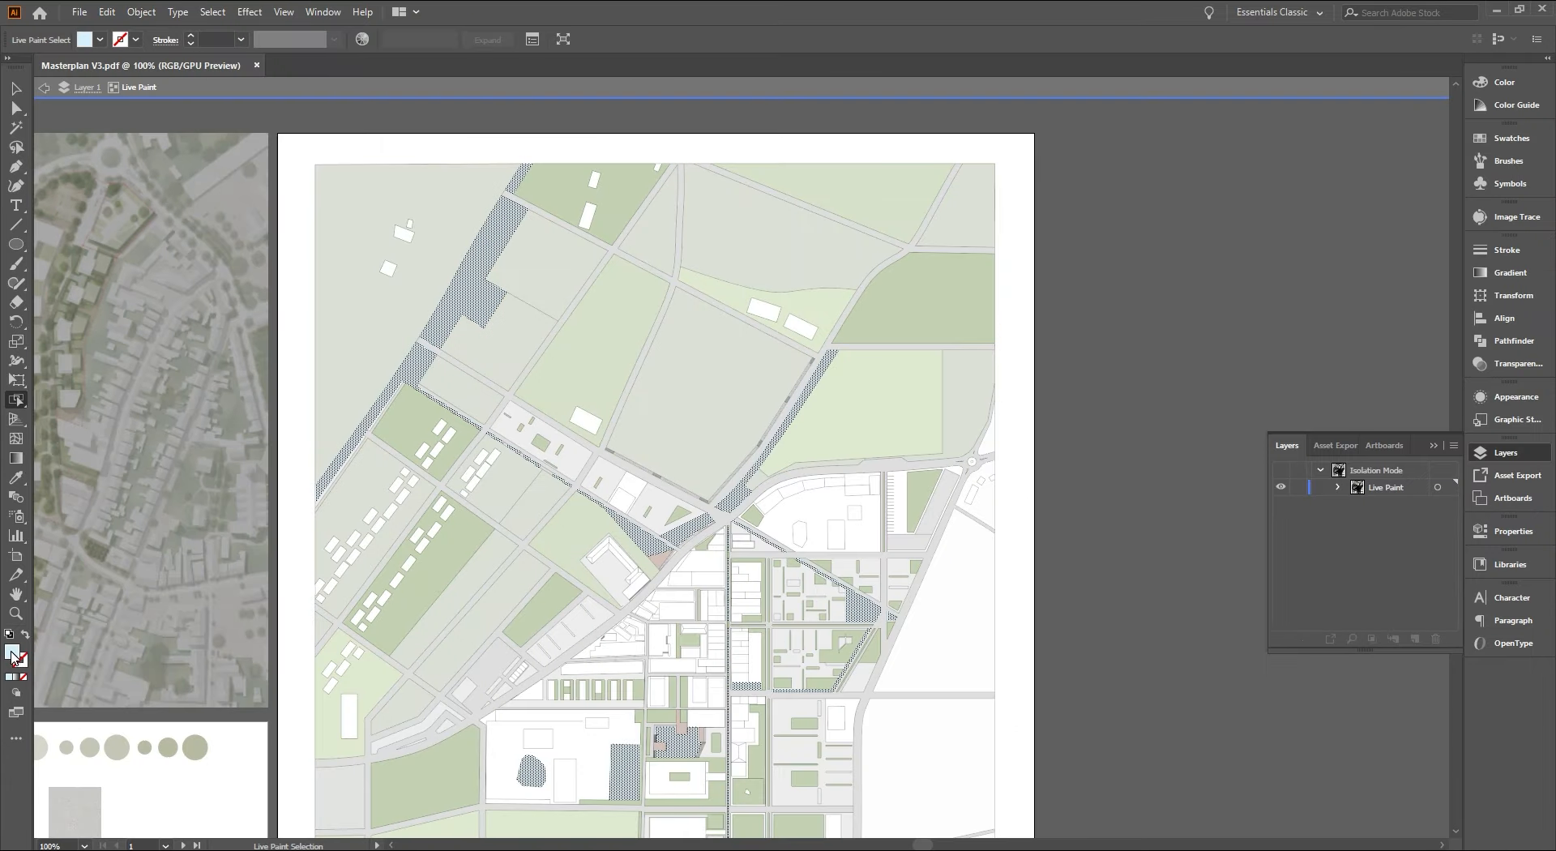
Change the fill of all selected water areas to the muted blue #D3E4EA
{"action": "double_click", "coordinate": [13, 651]}
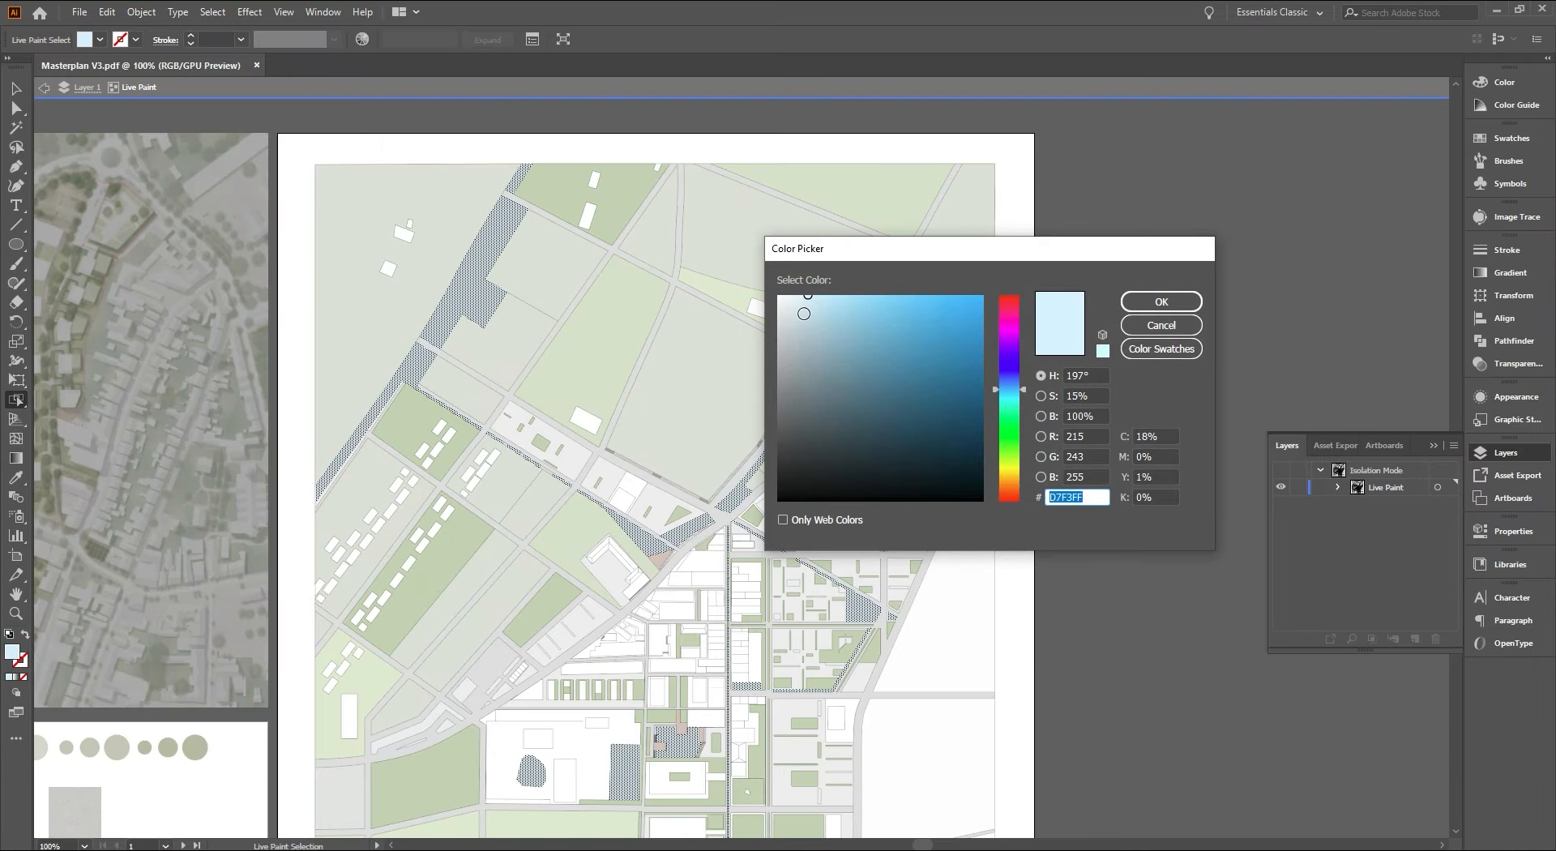
{"action": "left_click", "coordinate": [794, 315]}
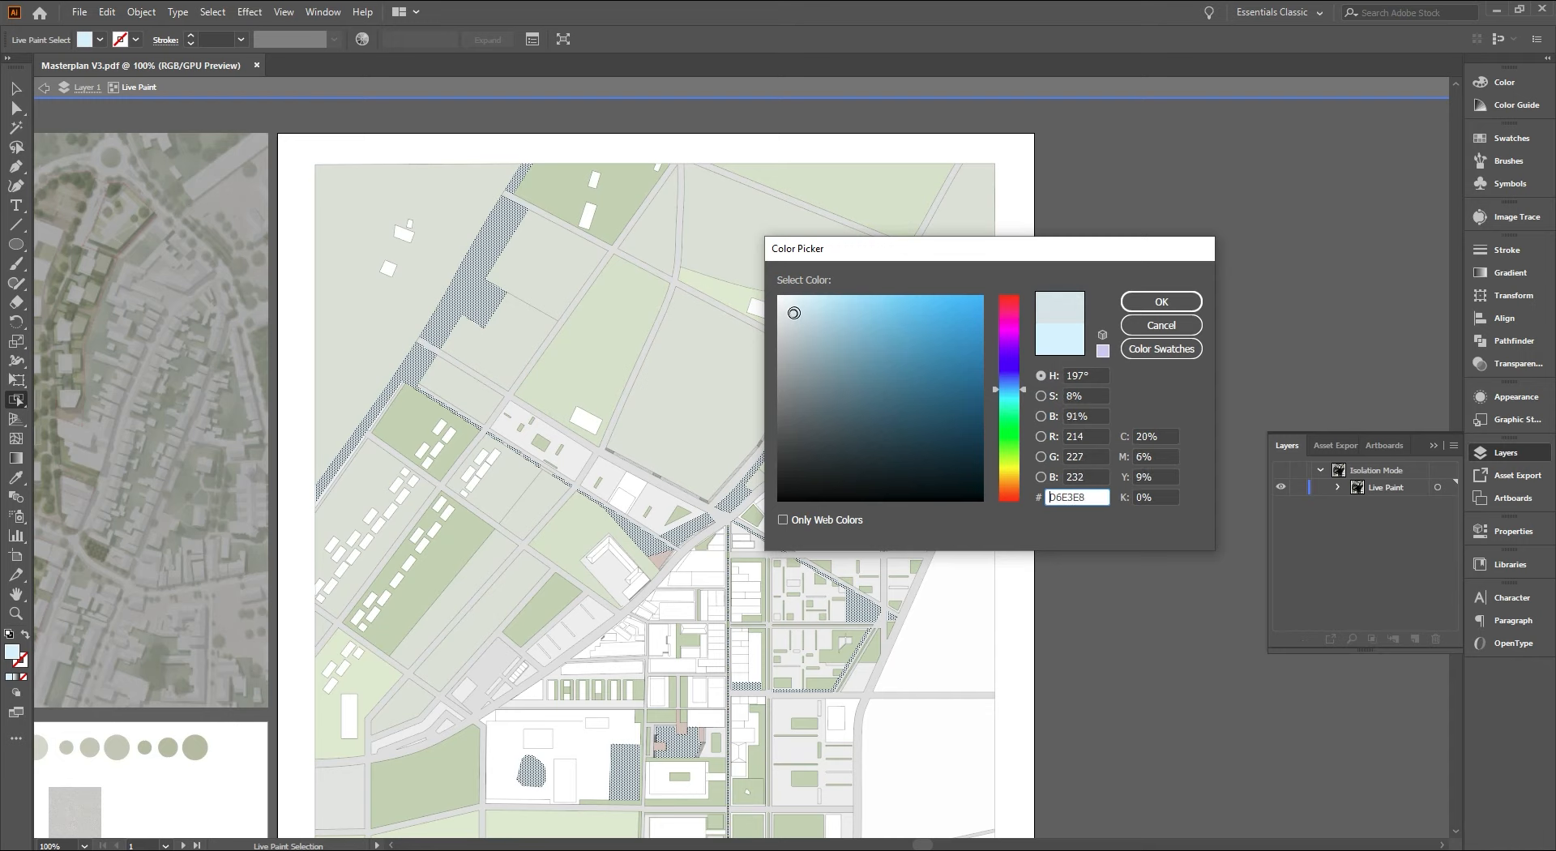
{"action": "left_click", "coordinate": [798, 310]}
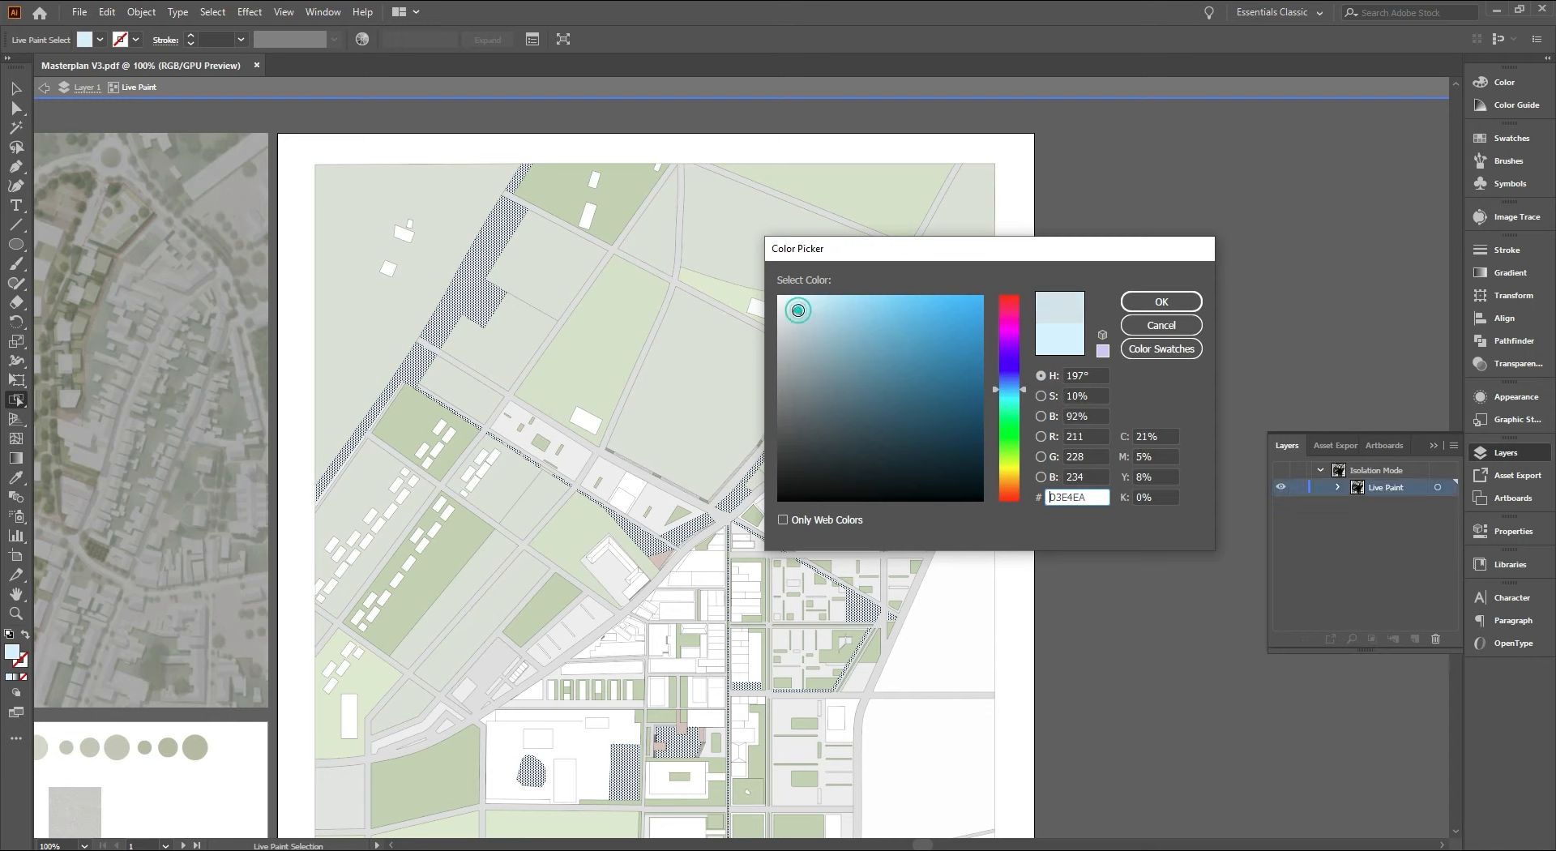
{"action": "left_click", "coordinate": [1159, 302]}
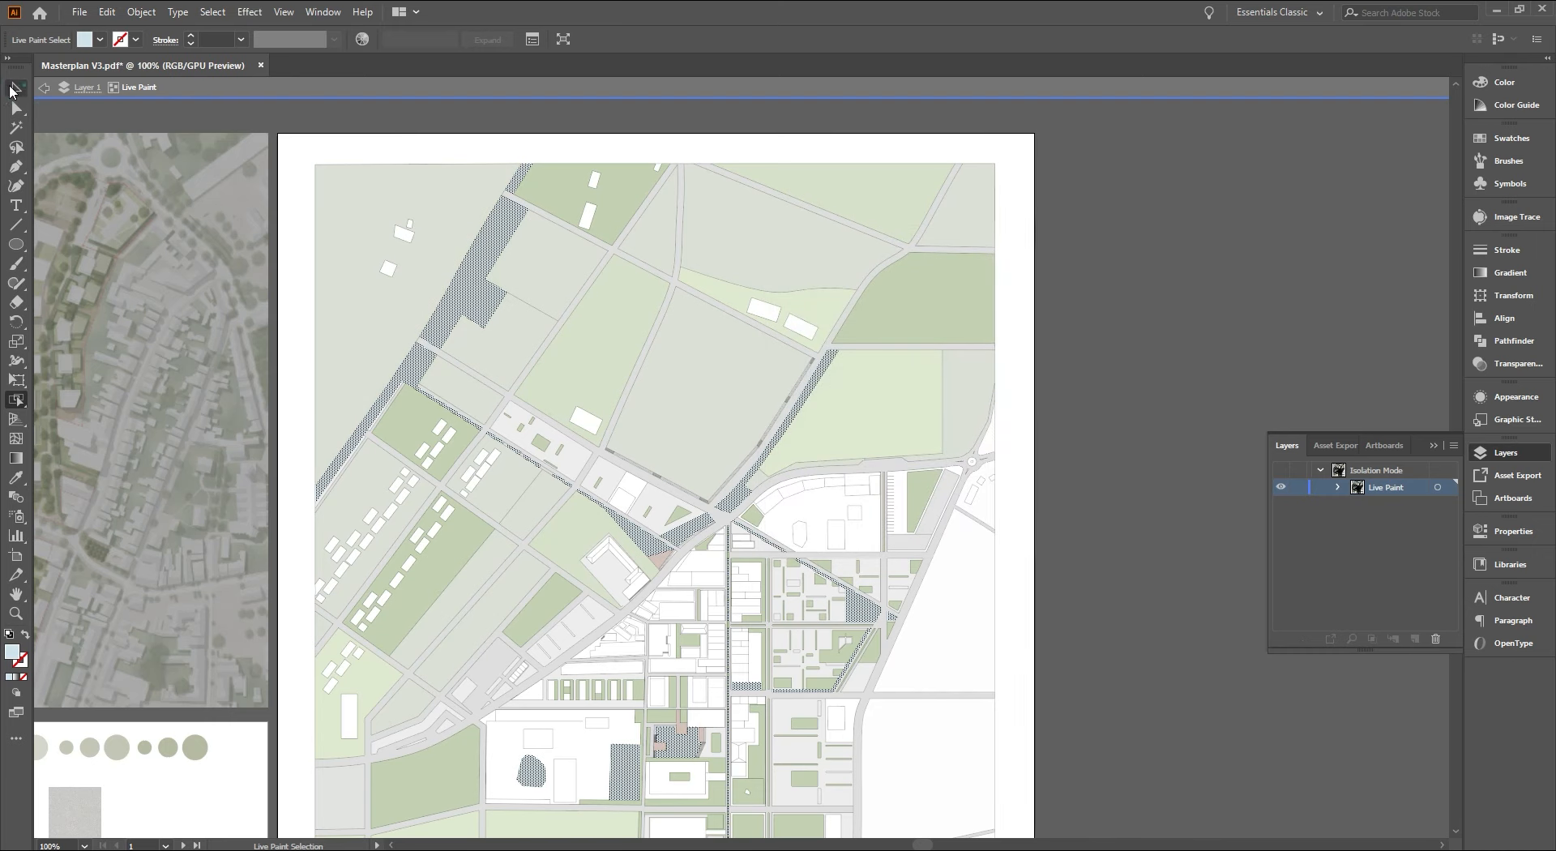
Exit the Live Paint isolation and choose the New Buildings layer
{"action": "left_click", "coordinate": [12, 92]}
{"action": "double_click", "coordinate": [1243, 302]}
{"action": "left_click_drag", "start_coordinate": [1134, 406], "coordinate": [1179, 294]}
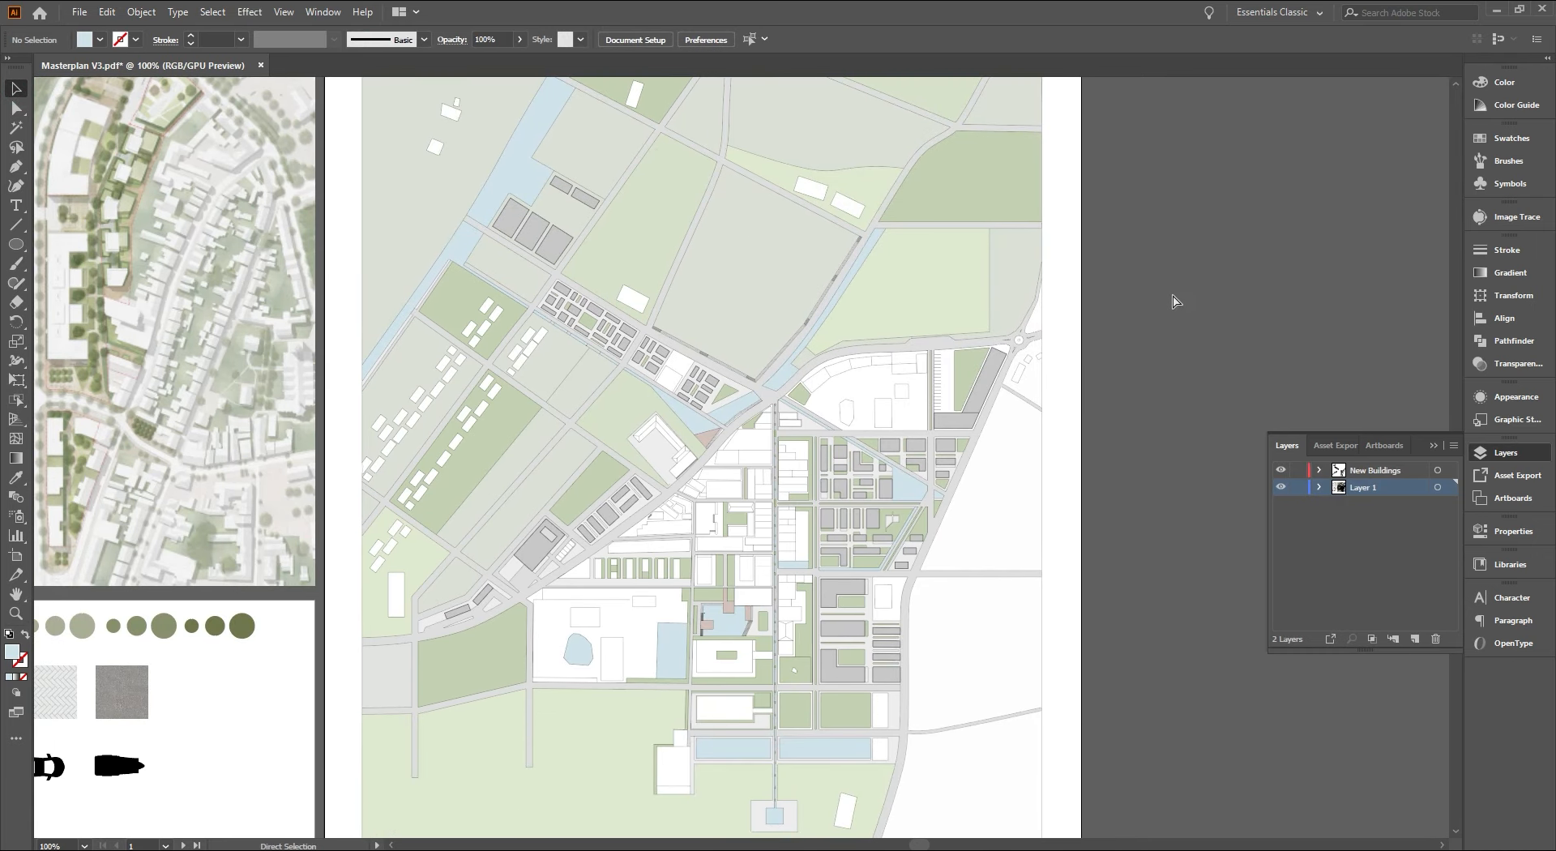
{"action": "left_click", "coordinate": [1349, 471]}
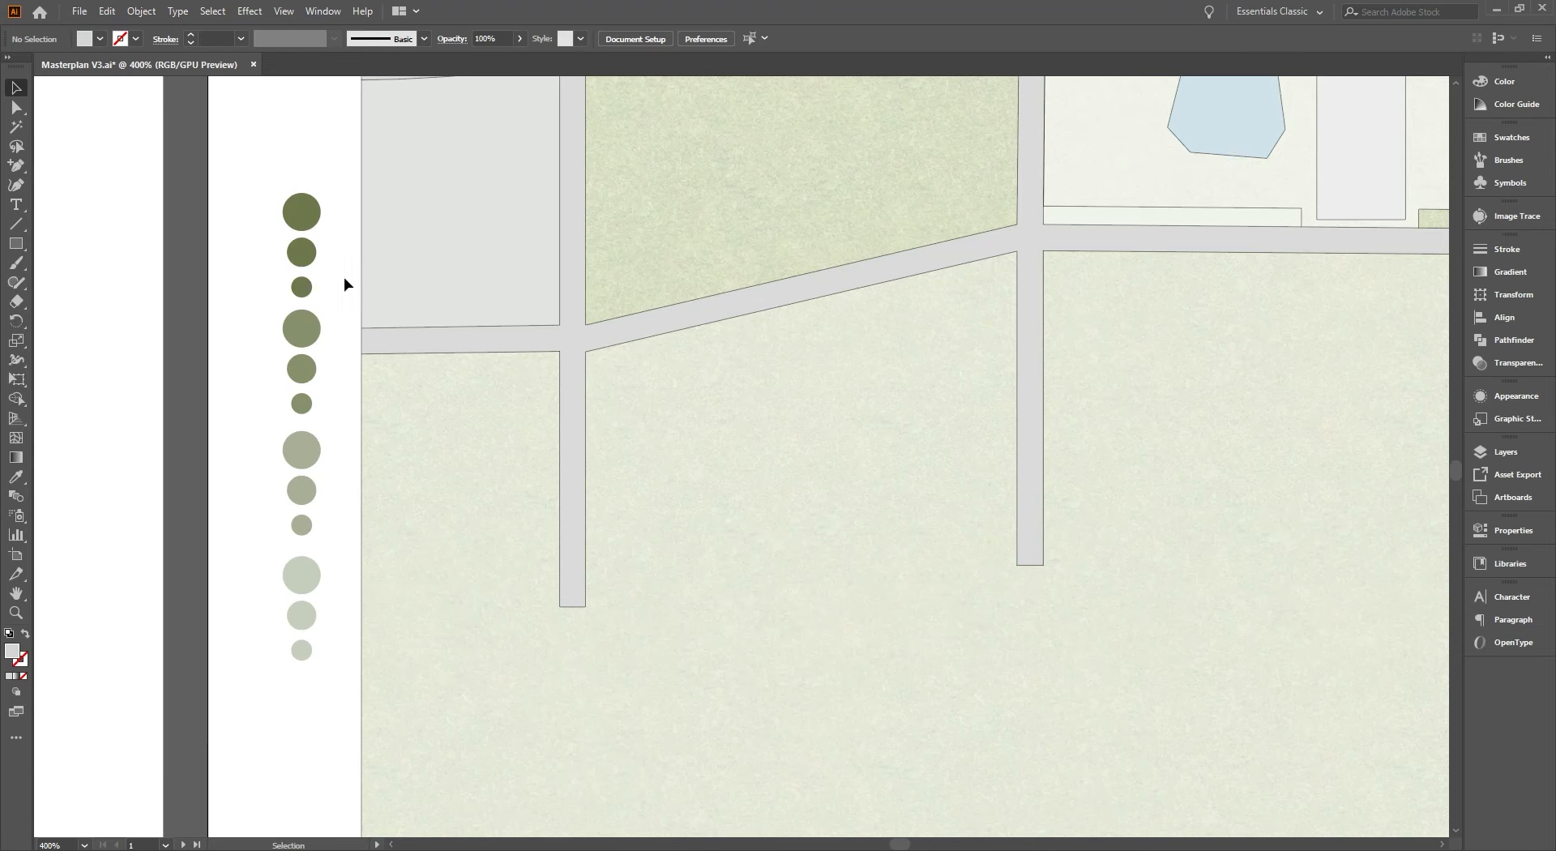
Ungroup the column of green tree circles beside the masterplan
{"action": "scroll", "coordinate": [344, 284], "scroll_direction": "up", "scroll_amount": 1}
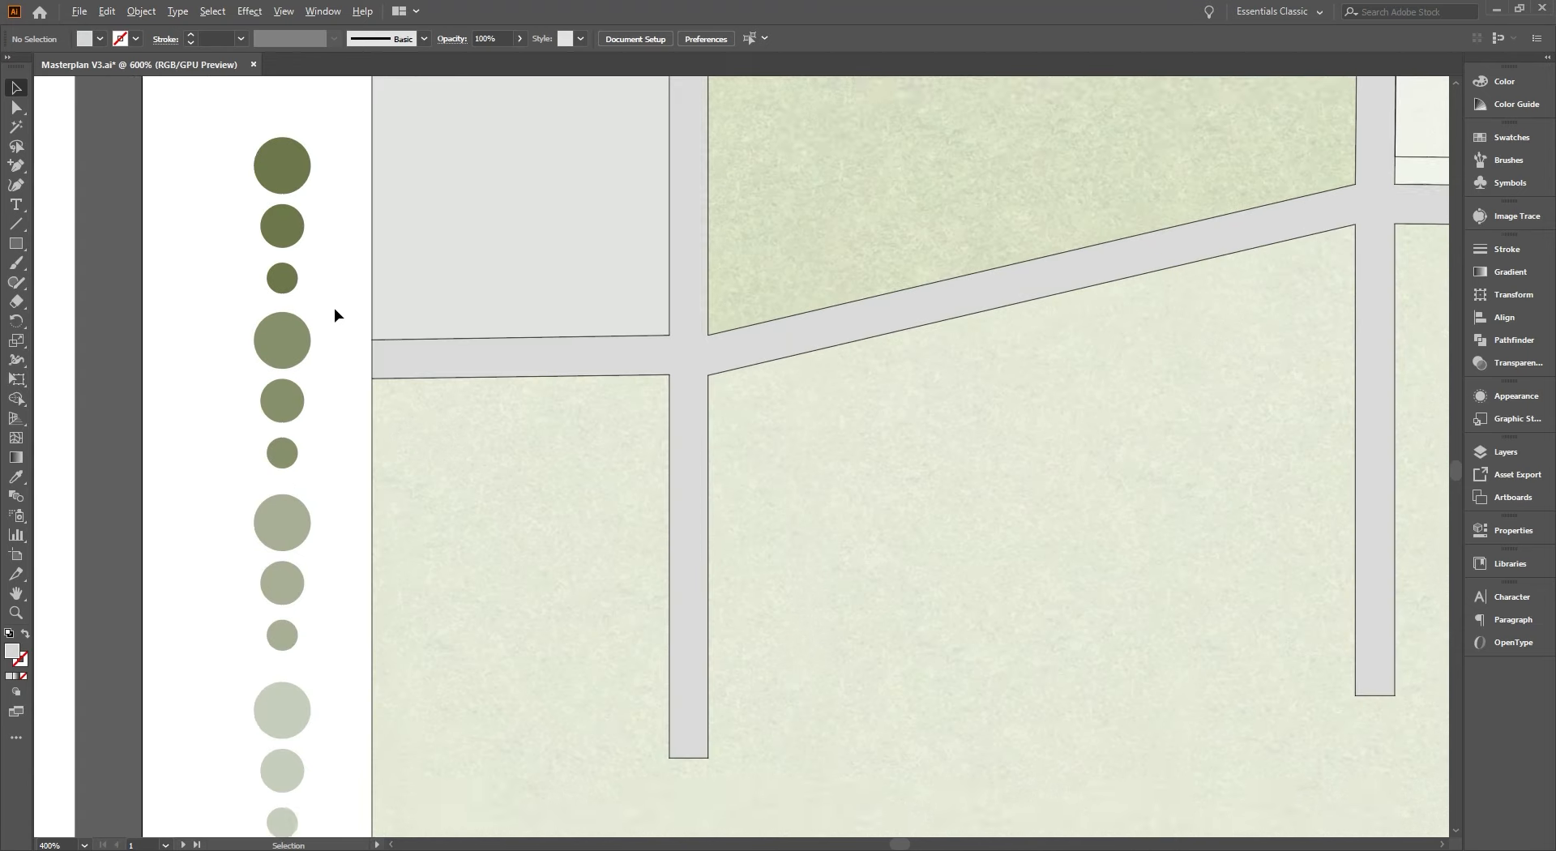
{"action": "left_click", "coordinate": [280, 396]}
{"action": "right_click", "coordinate": [280, 396]}
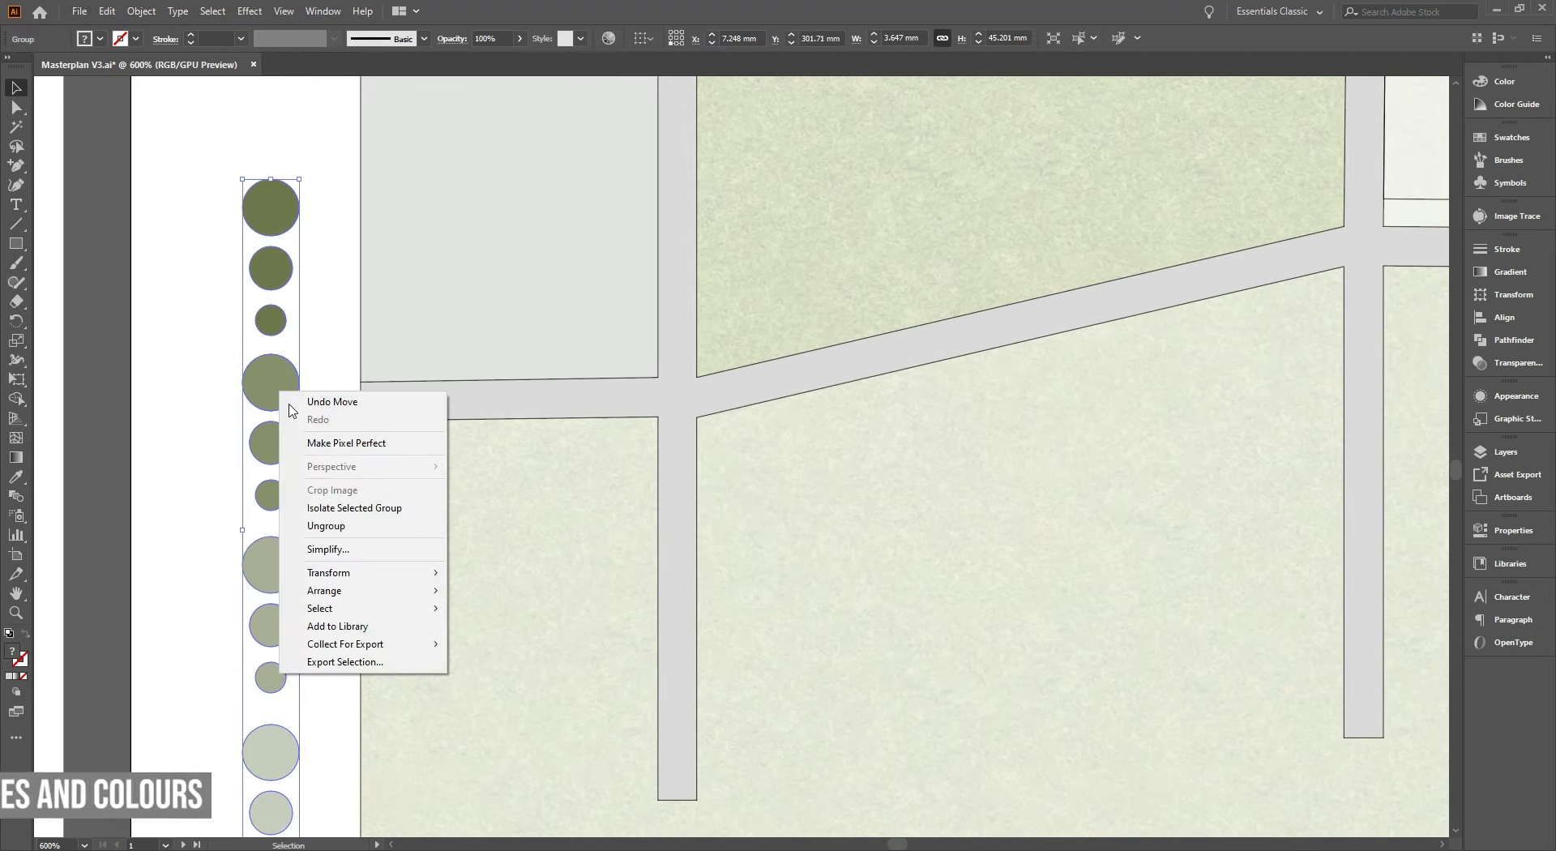
{"action": "left_click", "coordinate": [333, 527]}
Copy a large olive, a large grey-green and a small grey-green tree circle to the western part of the sloping road's upper edge
{"action": "left_click", "coordinate": [289, 404]}
{"action": "left_click_drag", "start_coordinate": [289, 404], "coordinate": [741, 386]}
{"action": "left_click_drag", "start_coordinate": [289, 552], "coordinate": [875, 340]}
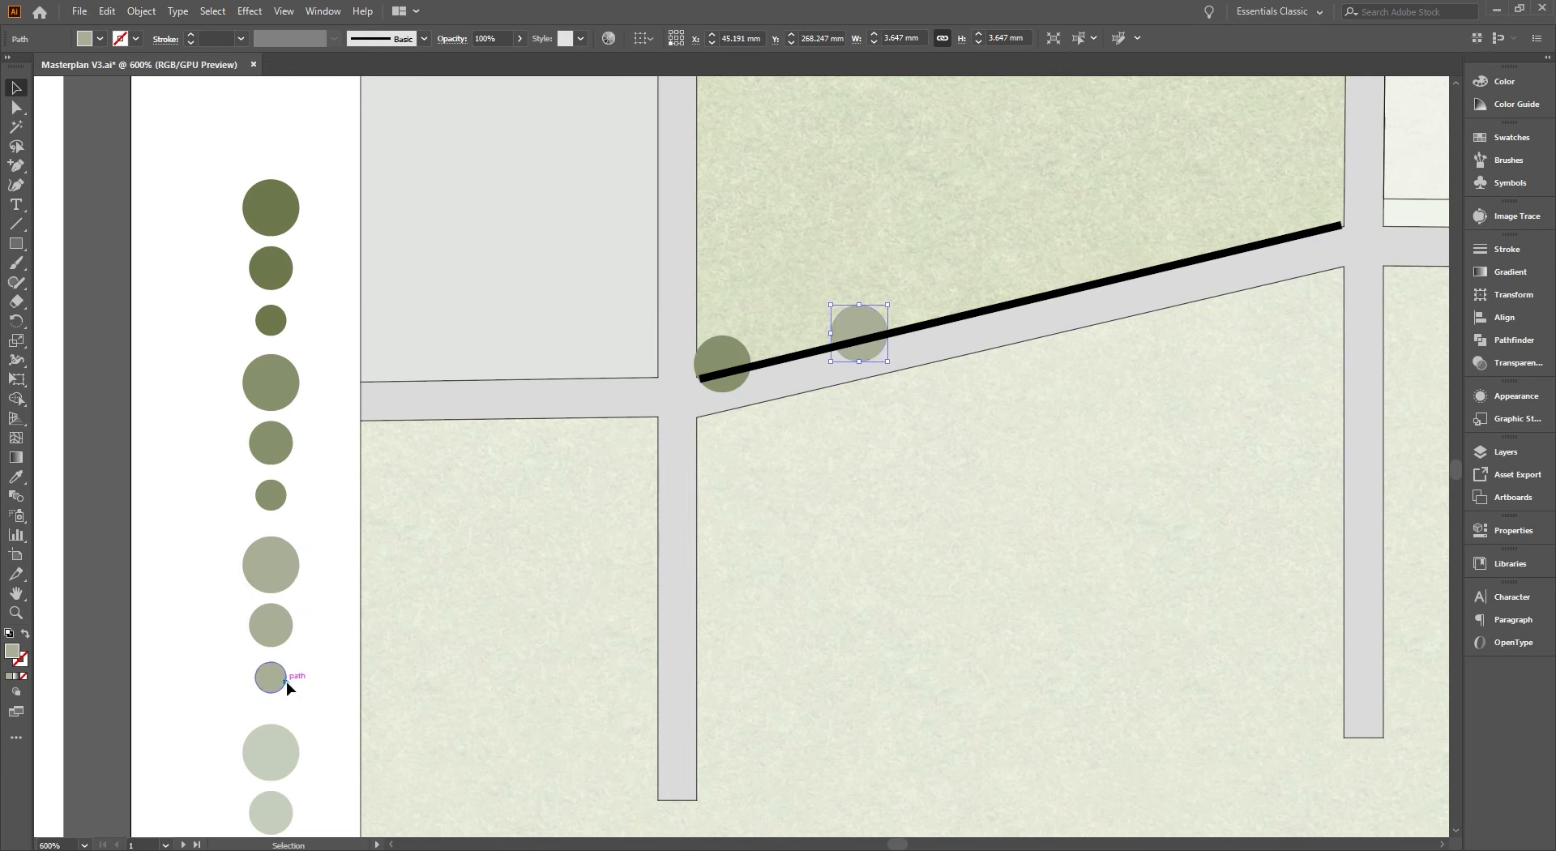
{"action": "left_click_drag", "start_coordinate": [277, 683], "coordinate": [756, 360]}
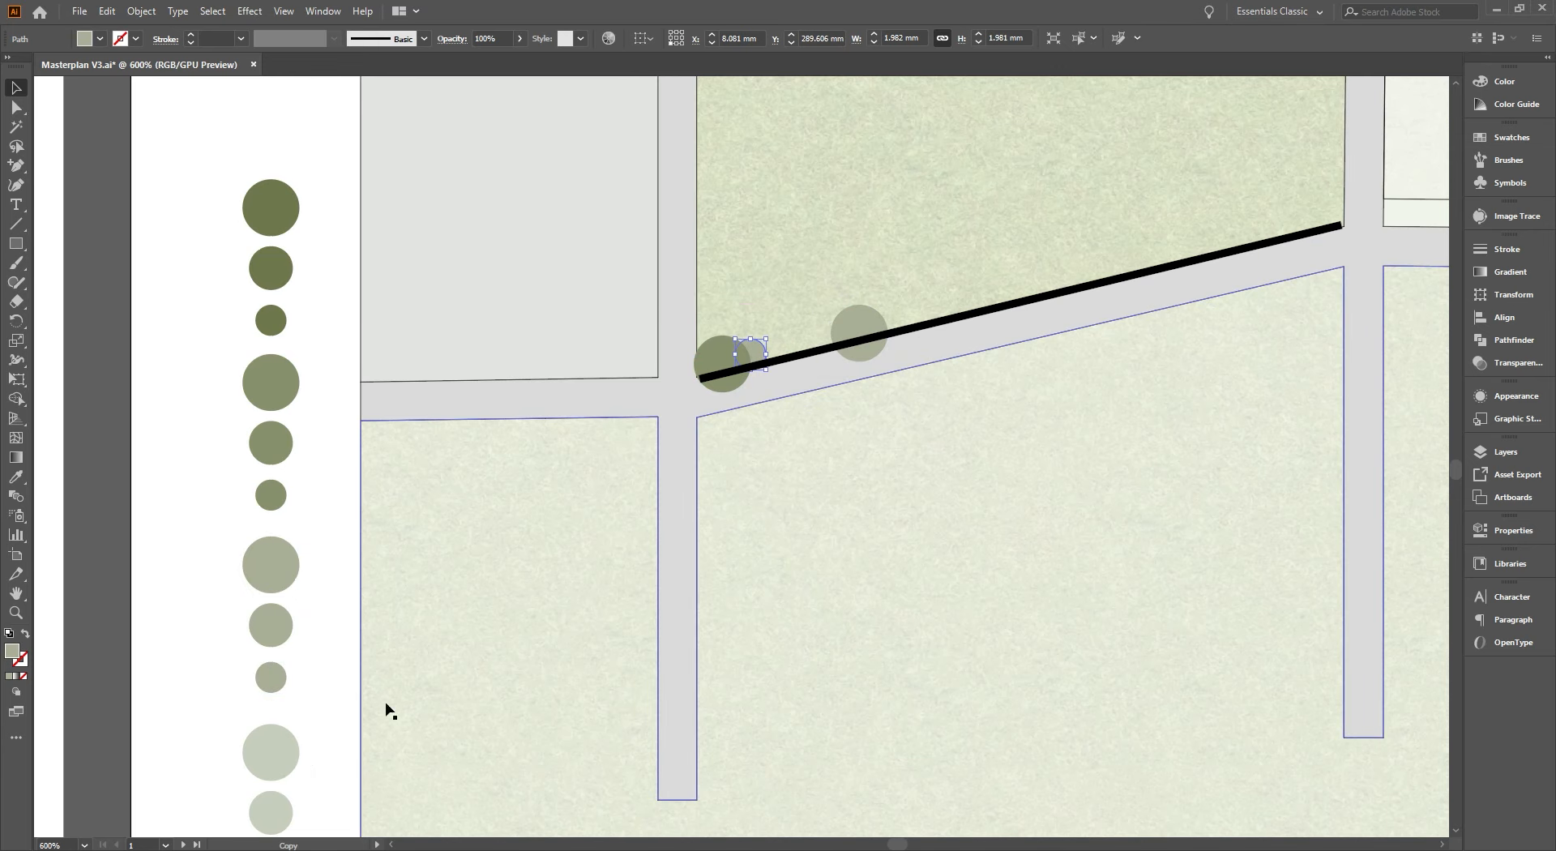
Continue the tree row eastward along the sloping road with copies of a small pale, a large dark green and a large grey-green circle
{"action": "left_click_drag", "start_coordinate": [309, 712], "coordinate": [267, 606]}
{"action": "left_click_drag", "start_coordinate": [231, 758], "coordinate": [853, 213]}
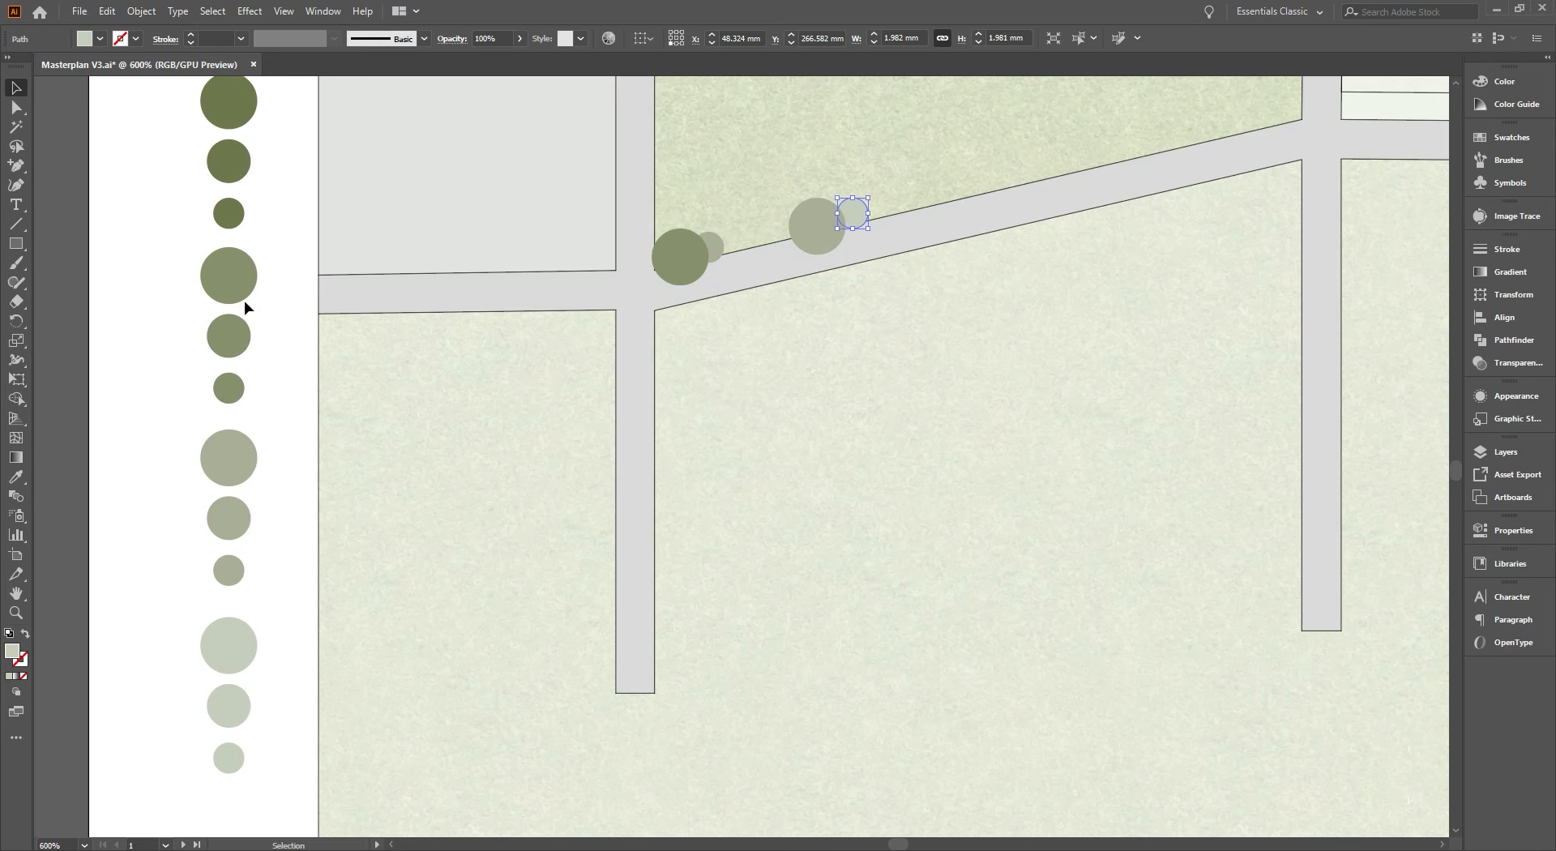
{"action": "left_click_drag", "start_coordinate": [240, 115], "coordinate": [978, 203]}
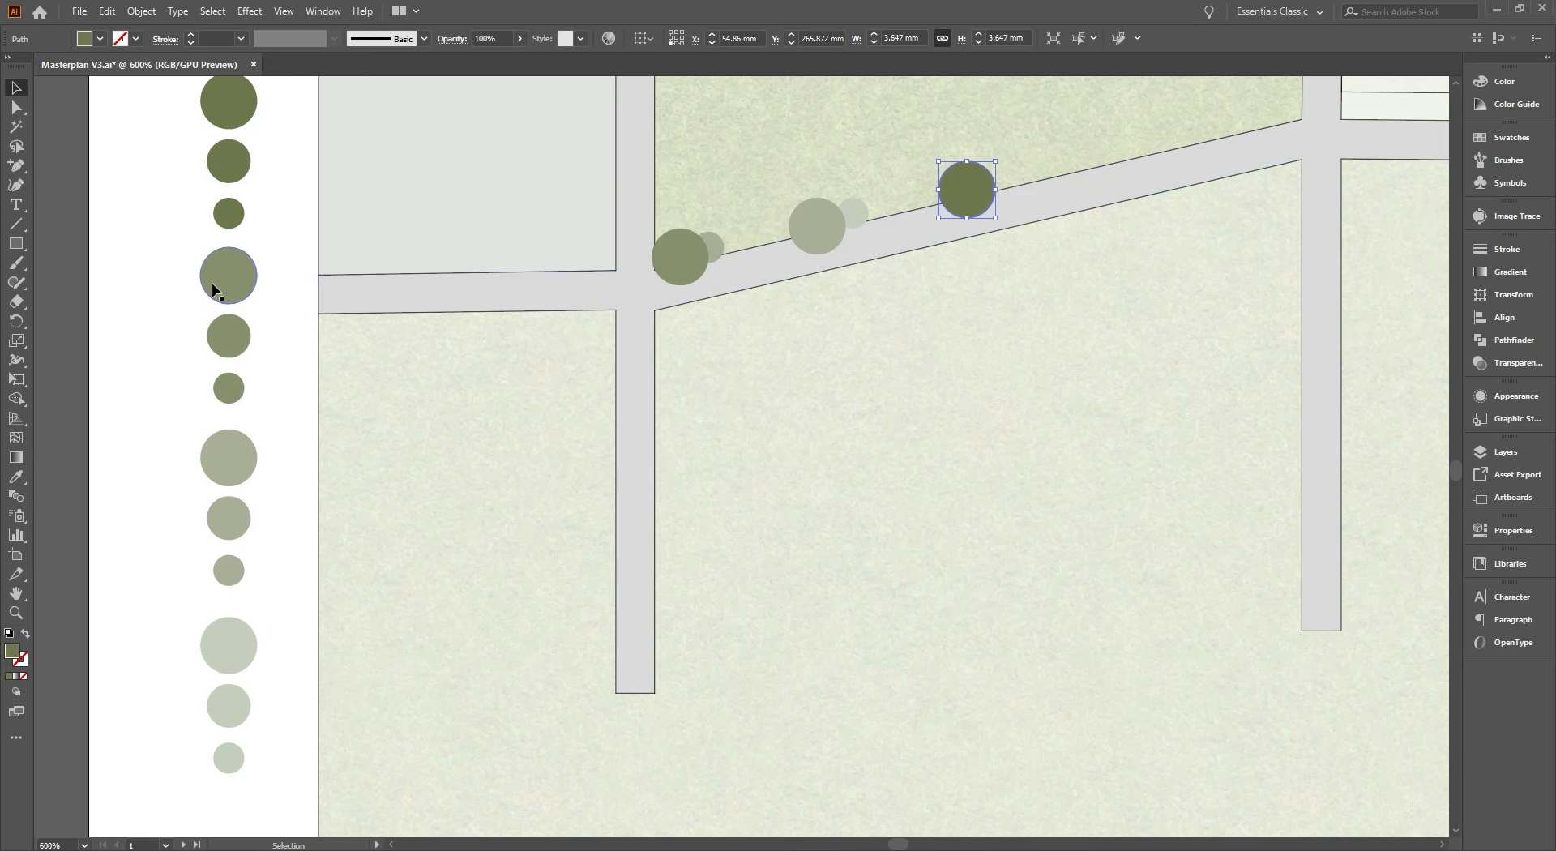
{"action": "left_click_drag", "start_coordinate": [217, 485], "coordinate": [1117, 184]}
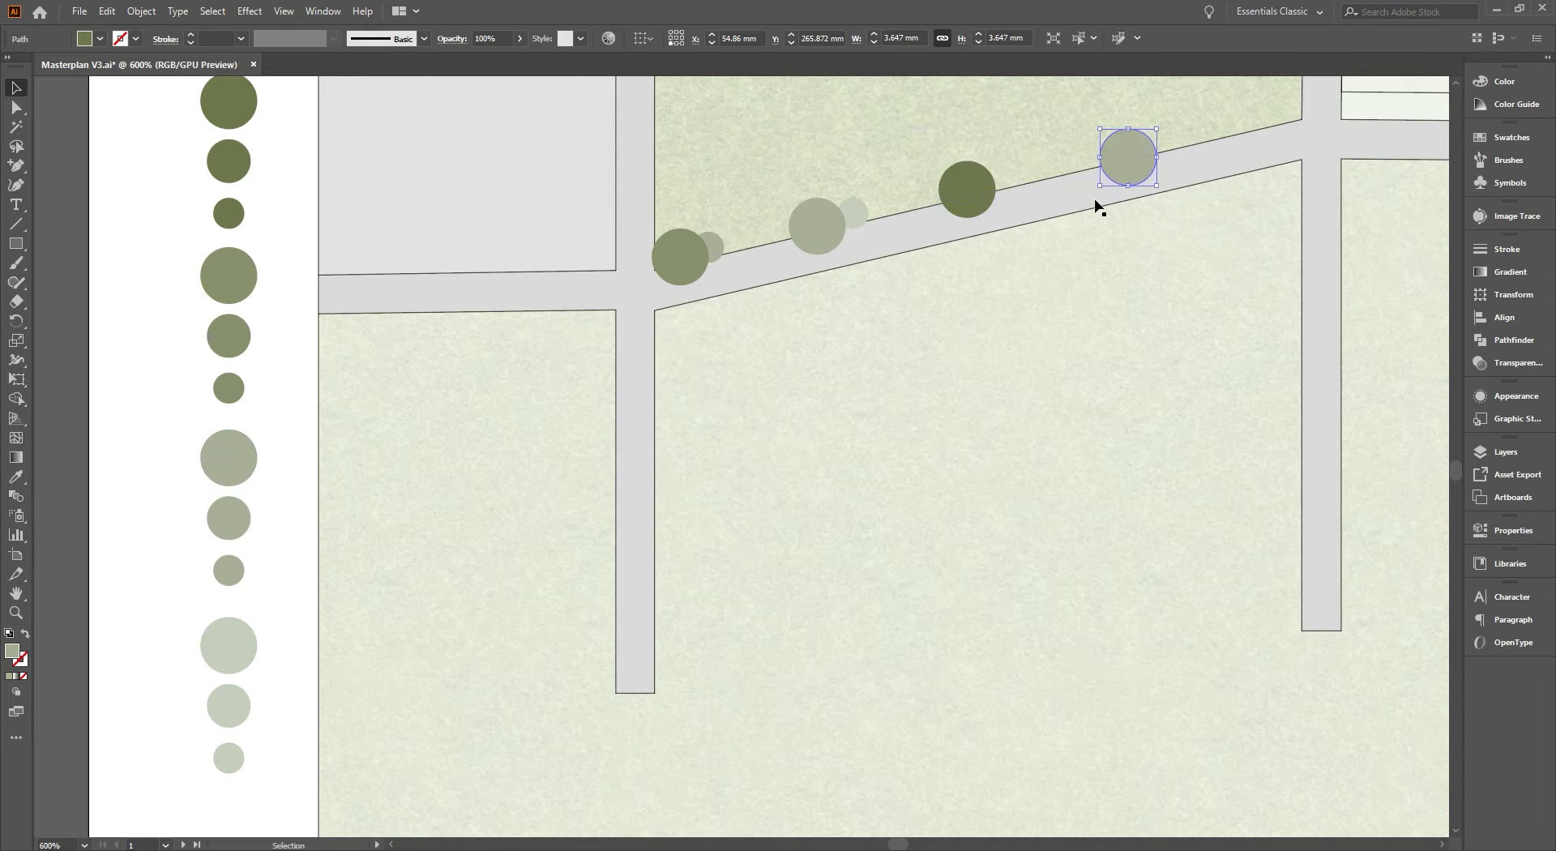
{"action": "left_click_drag", "start_coordinate": [982, 334], "coordinate": [1002, 428]}
{"action": "left_click", "coordinate": [68, 586]}
{"action": "left_click_drag", "start_coordinate": [151, 643], "coordinate": [139, 597]}
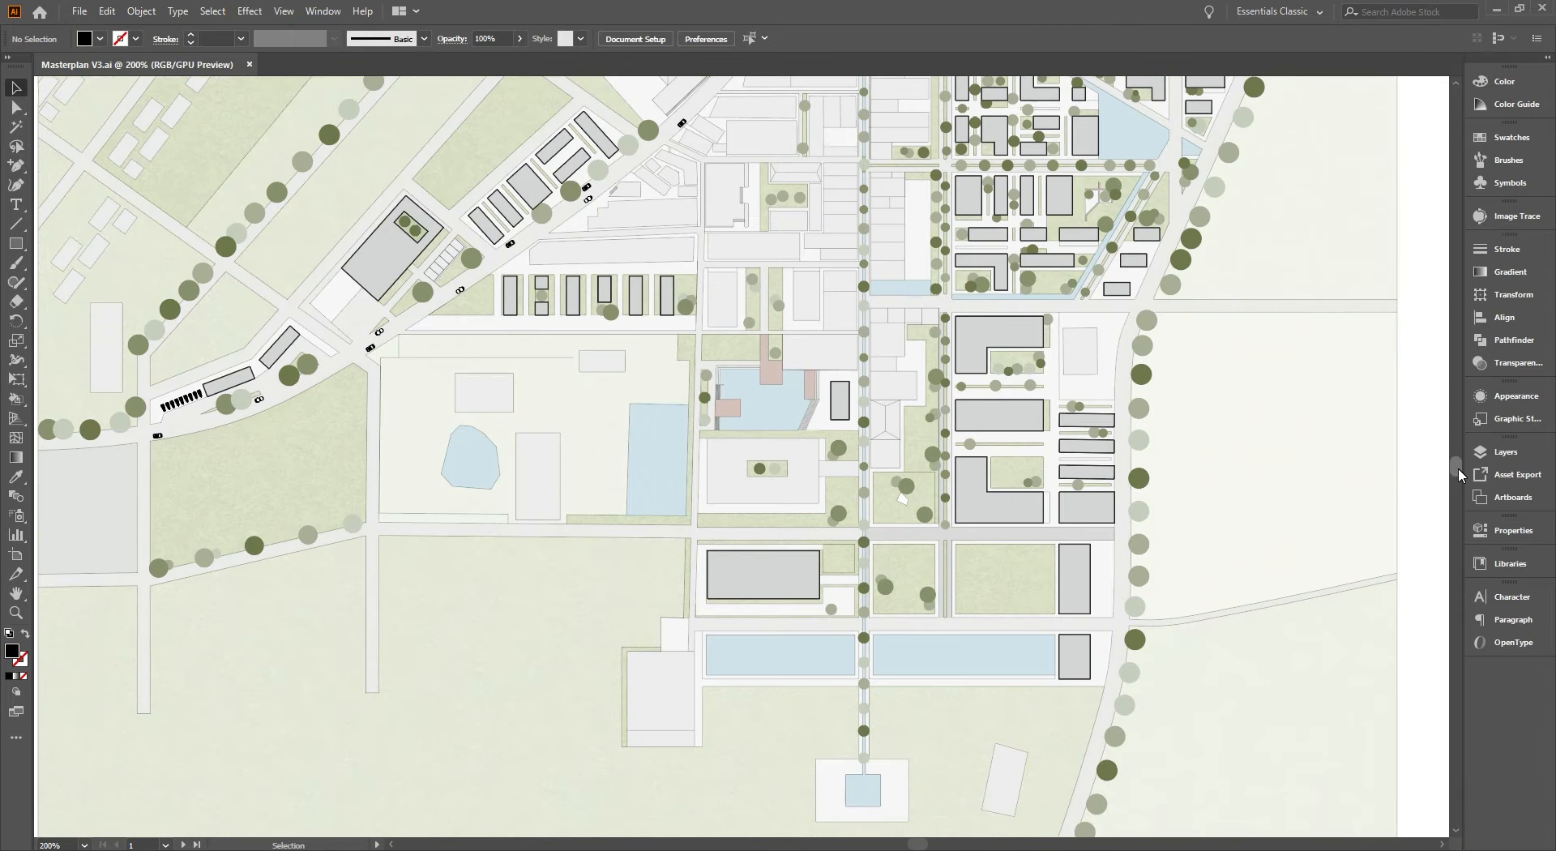
{"action": "left_click_drag", "start_coordinate": [1457, 469], "coordinate": [1459, 461]}
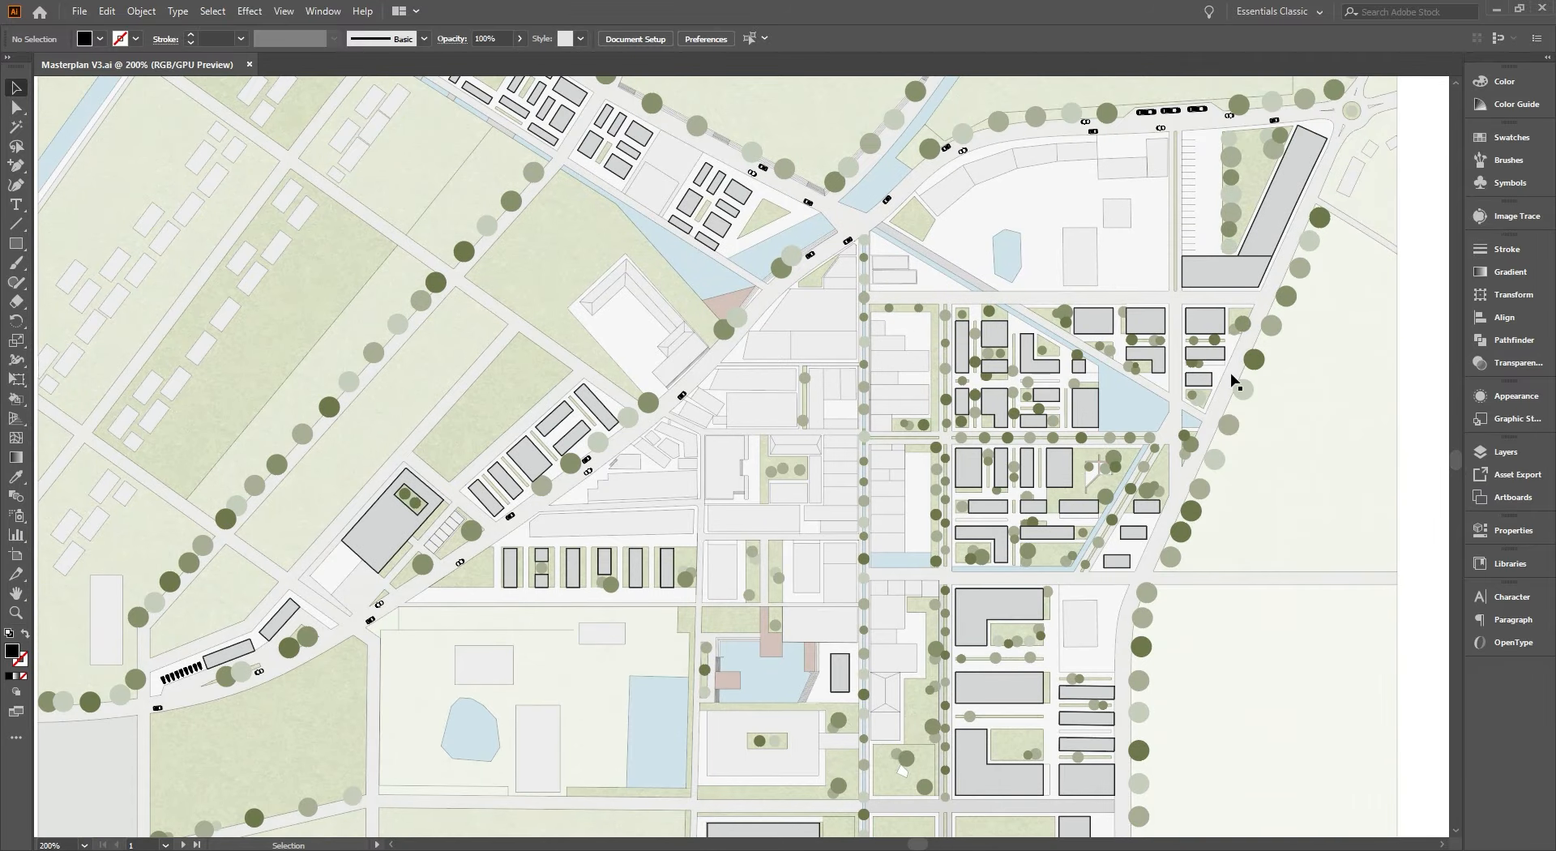
Examine the finished tree rows and cars along the eastern roads, up close and across the whole masterplan
{"action": "scroll", "coordinate": [1263, 386], "scroll_direction": "up", "scroll_amount": 3}
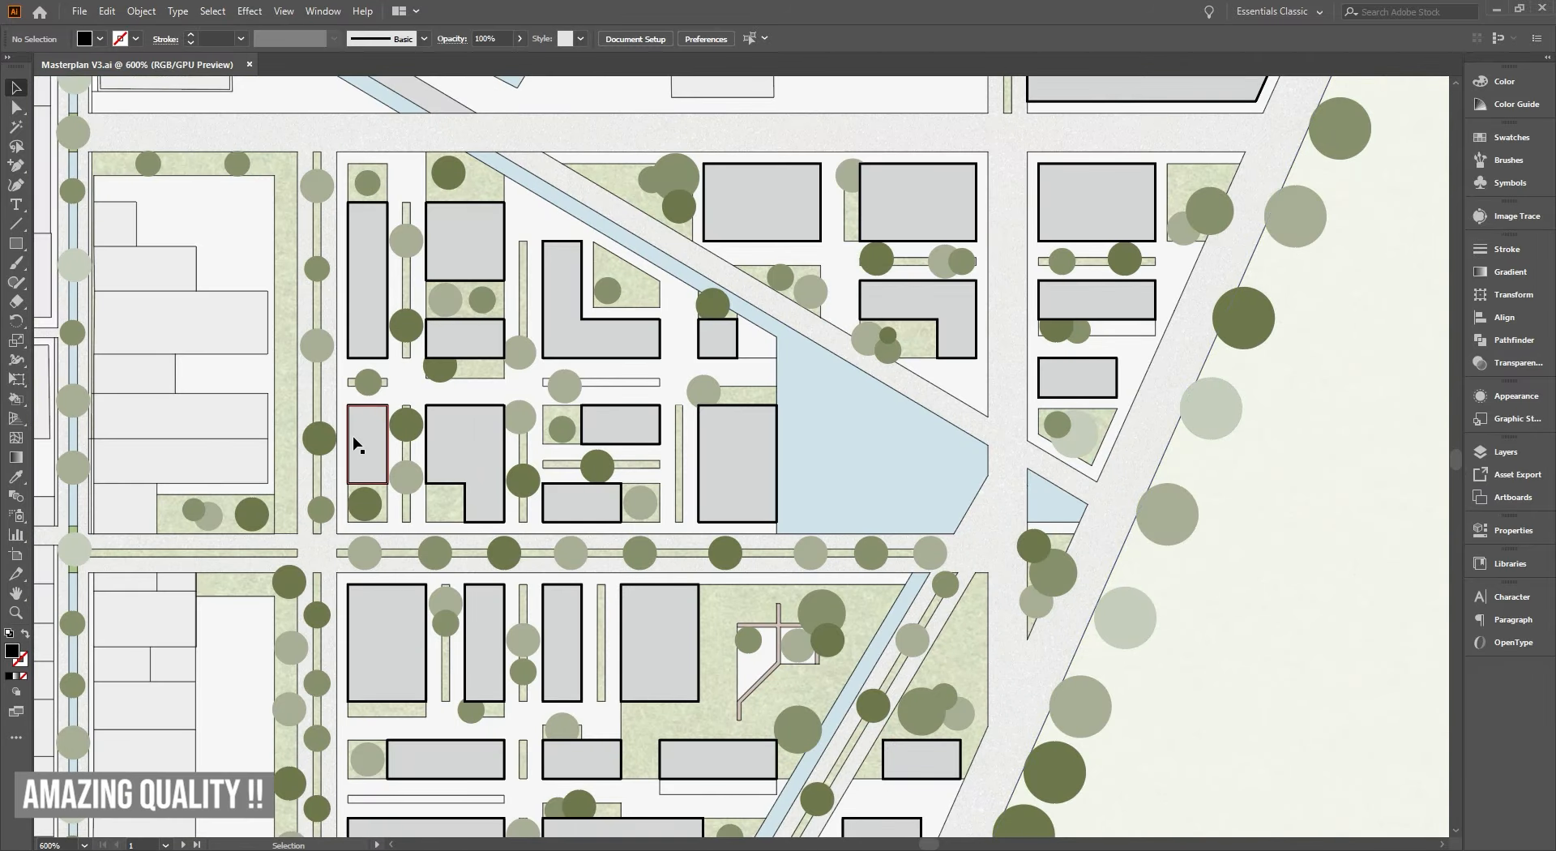
{"action": "scroll", "coordinate": [353, 261], "scroll_direction": "up", "scroll_amount": 3}
{"action": "scroll", "coordinate": [754, 353], "scroll_direction": "down", "scroll_amount": 2}
{"action": "left_click_drag", "start_coordinate": [1260, 579], "coordinate": [953, 281]}
{"action": "left_click_drag", "start_coordinate": [1183, 734], "coordinate": [1159, 488]}
{"action": "scroll", "coordinate": [1084, 354], "scroll_direction": "down", "scroll_amount": 1}
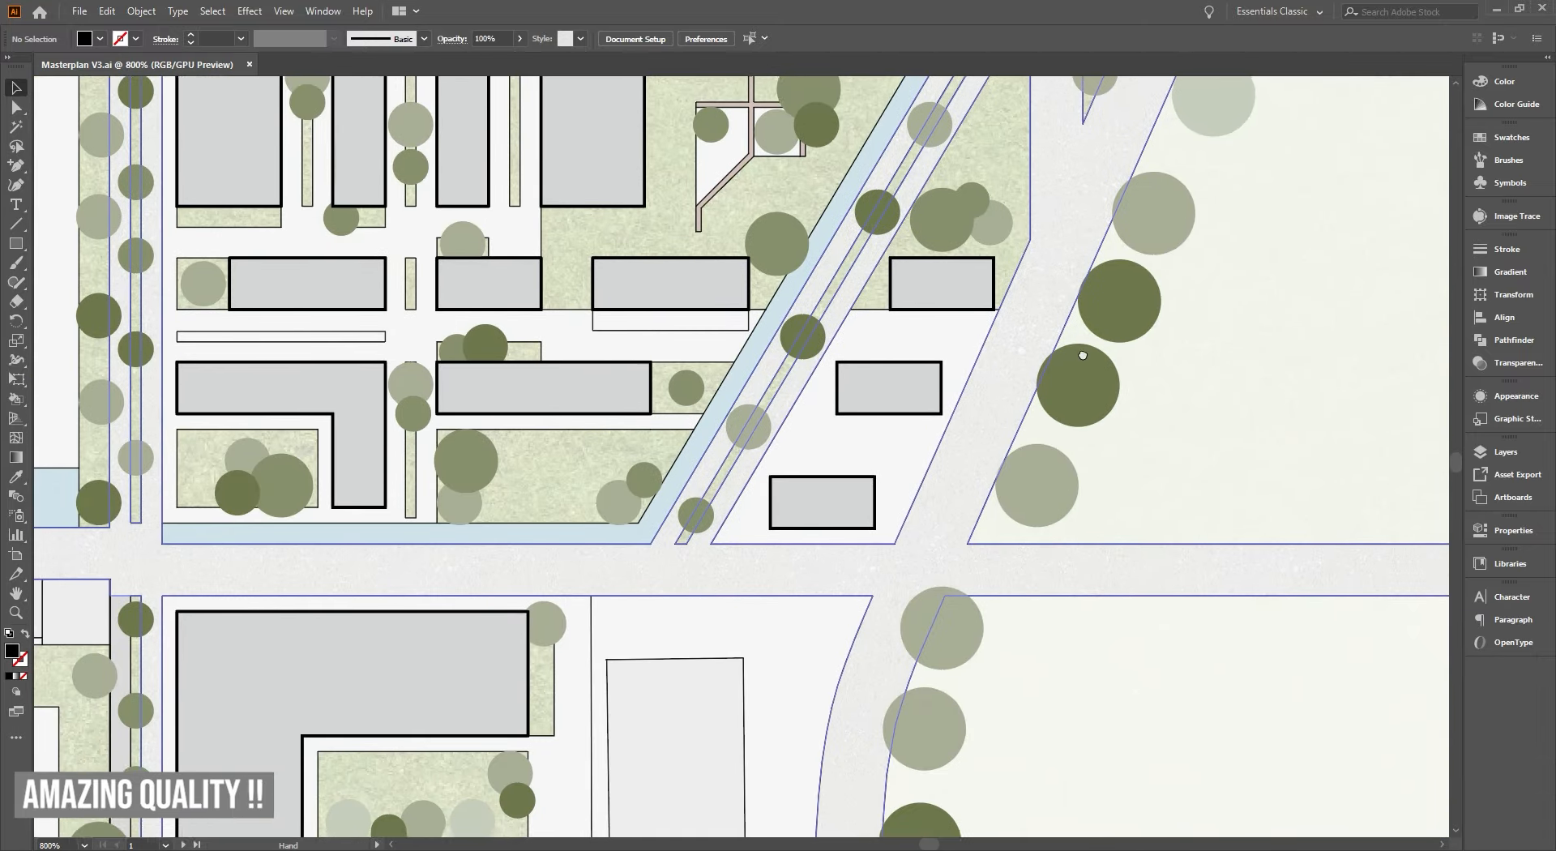
{"action": "scroll", "coordinate": [1146, 546], "scroll_direction": "down", "scroll_amount": 4}
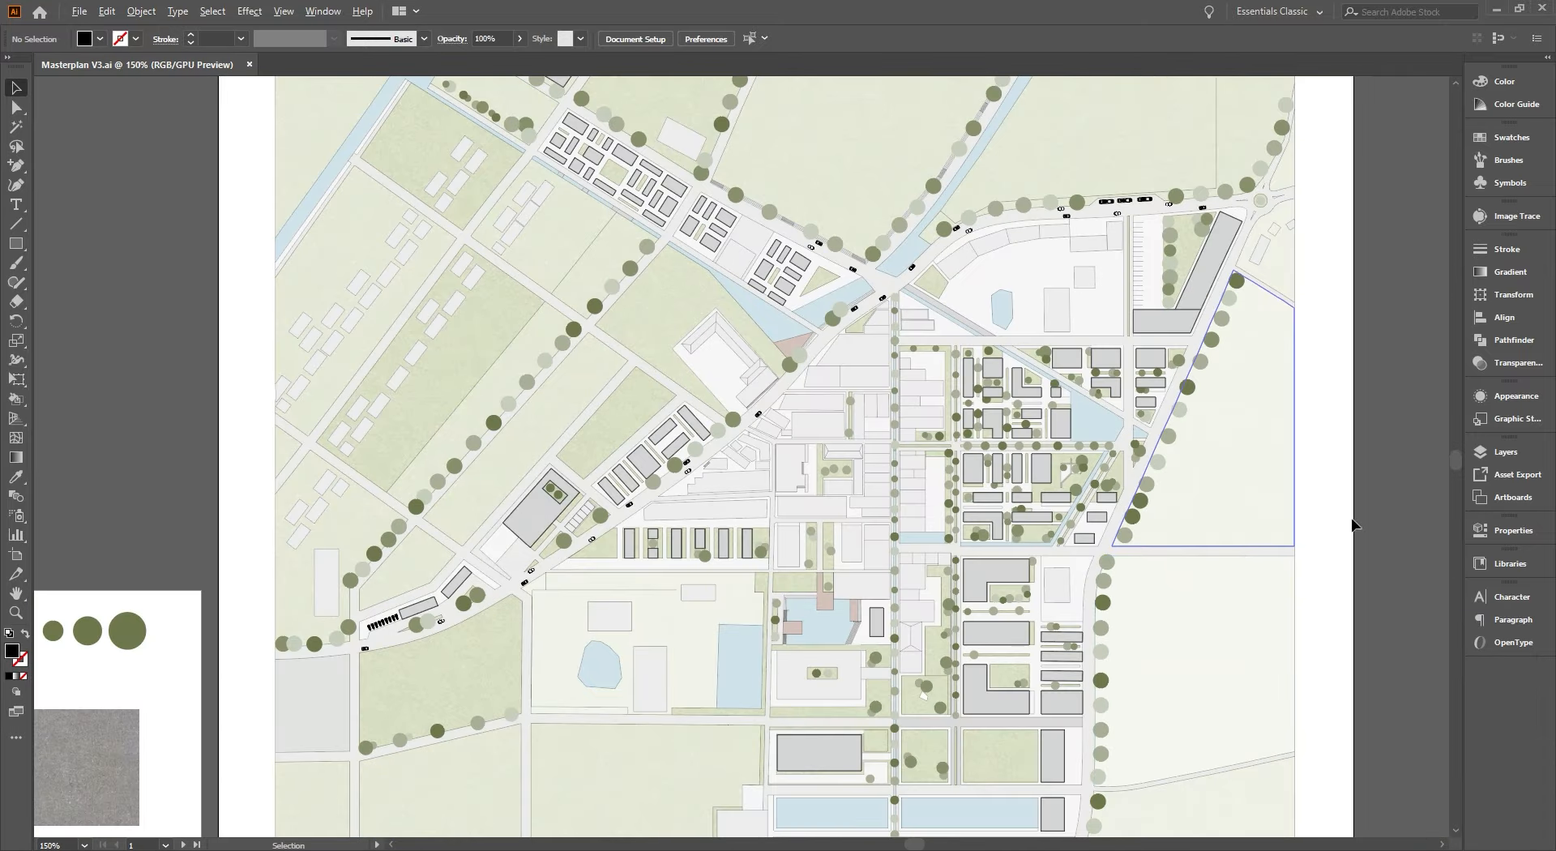
{"action": "scroll", "coordinate": [1370, 430], "scroll_direction": "down", "scroll_amount": 2}
{"action": "left_click_drag", "start_coordinate": [1345, 414], "coordinate": [1154, 456]}
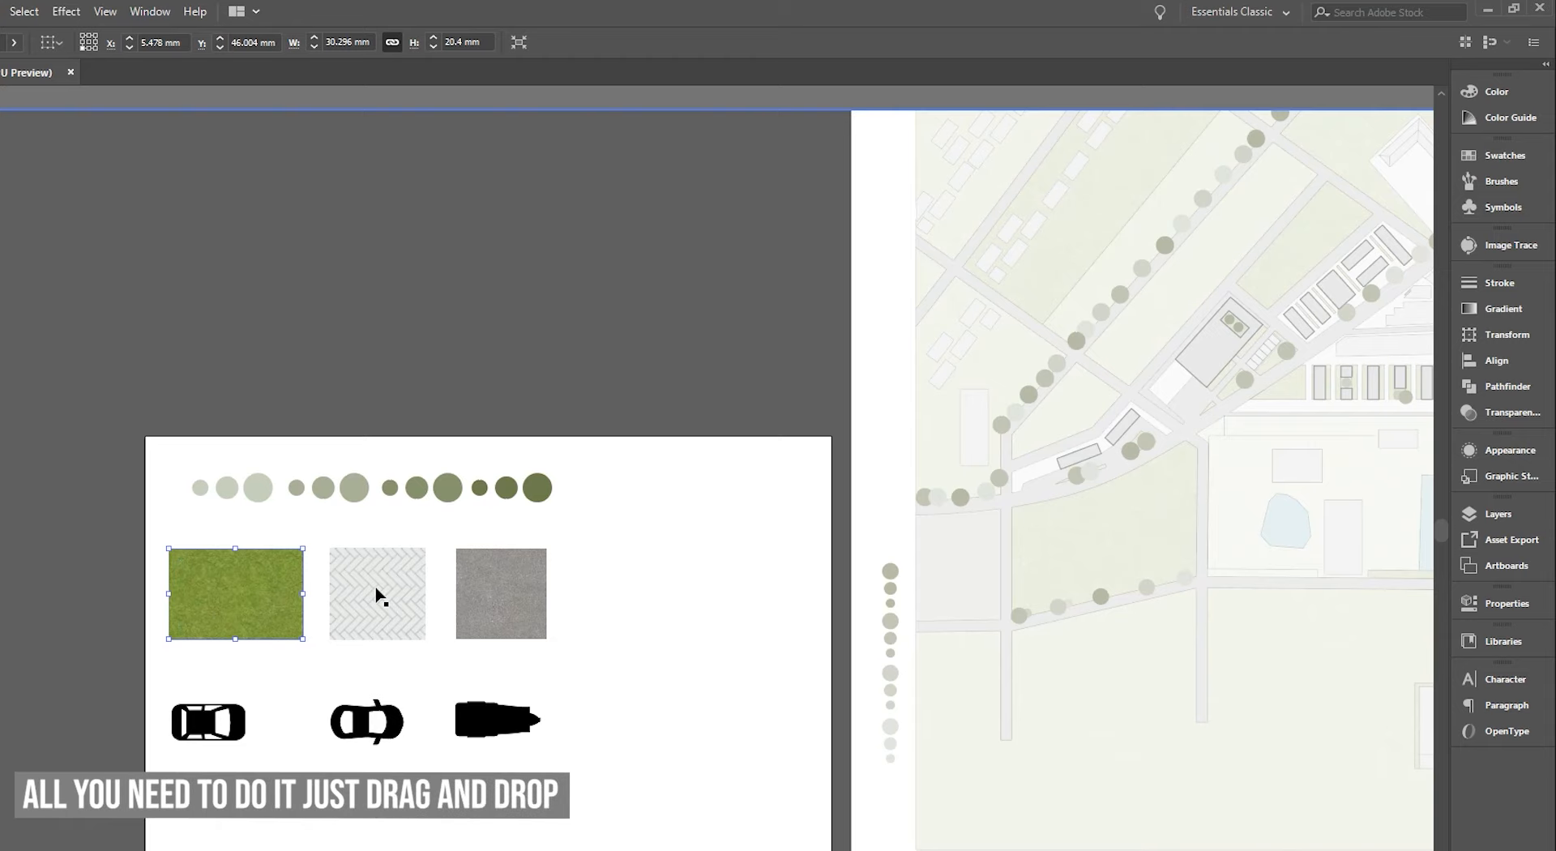
Save the grass, herringbone paving and grey asphalt textures as pattern swatches
{"action": "left_click_drag", "start_coordinate": [243, 573], "coordinate": [1280, 208]}
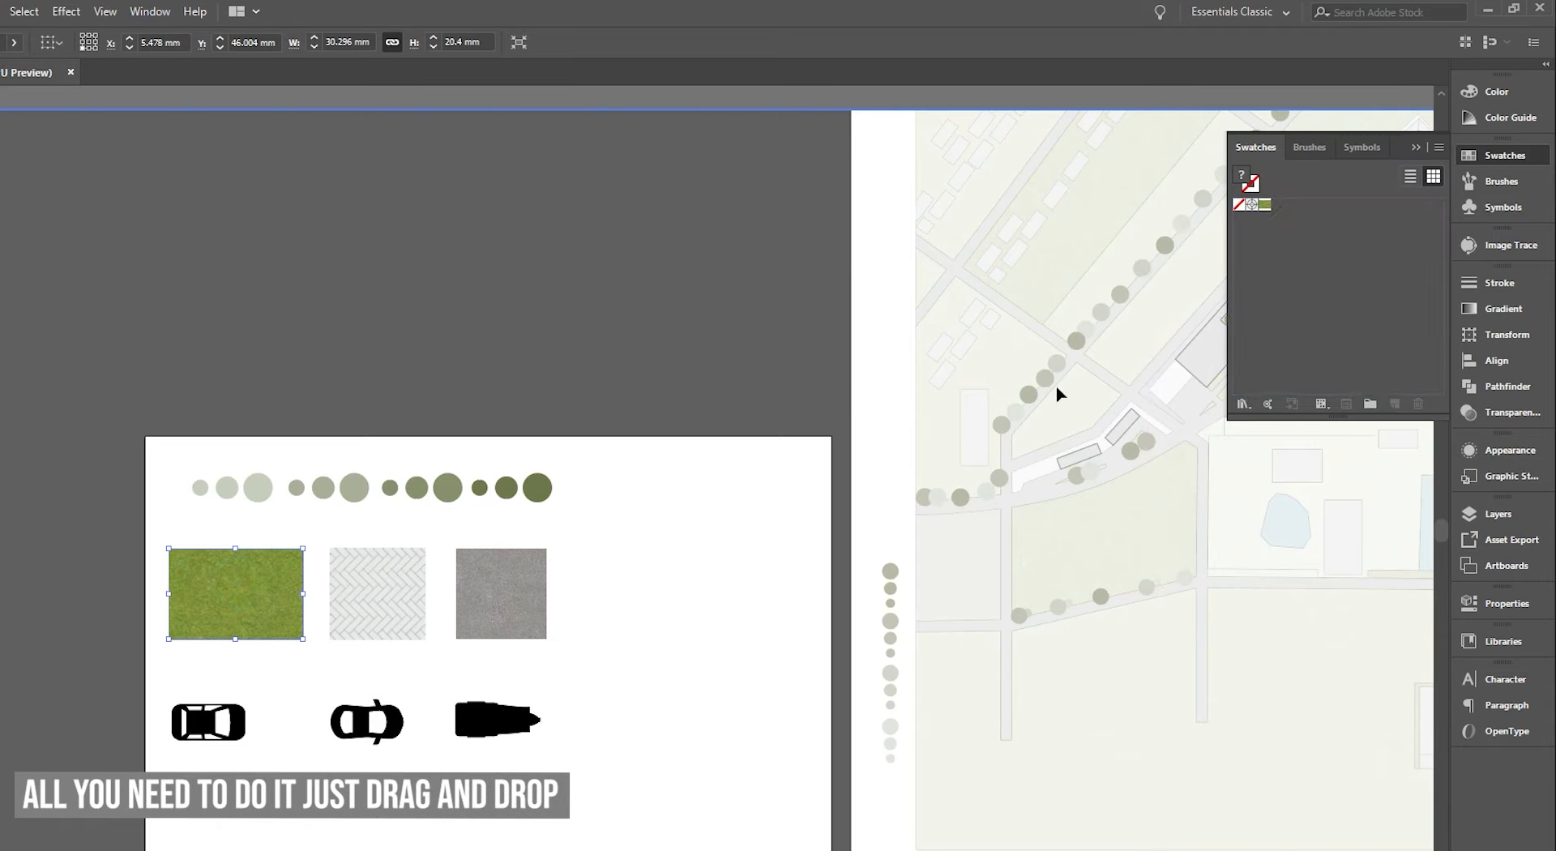
{"action": "left_click_drag", "start_coordinate": [387, 606], "coordinate": [1282, 217]}
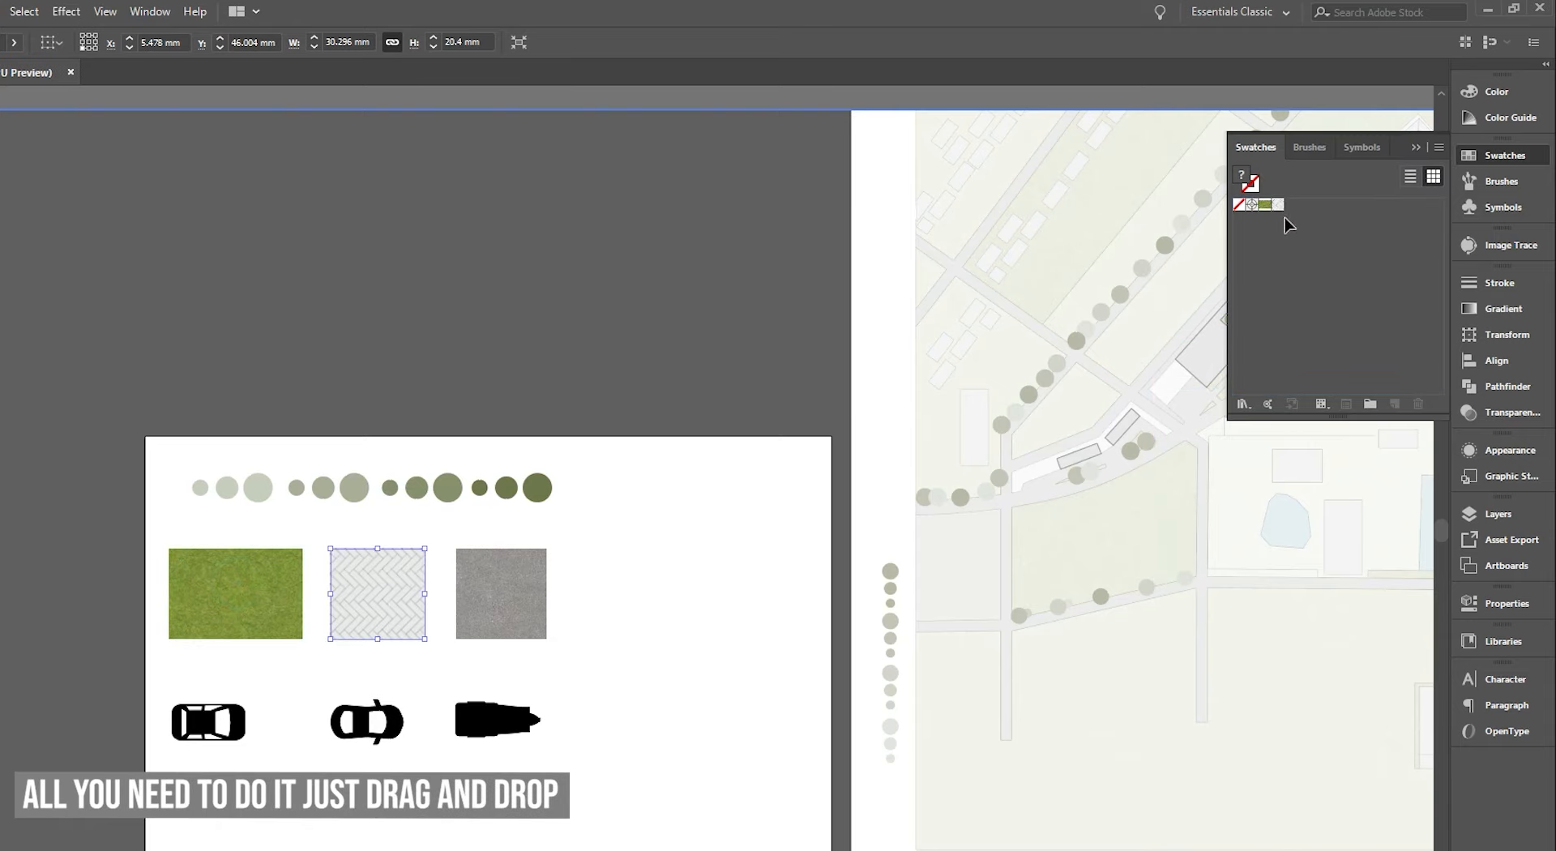
{"action": "left_click_drag", "start_coordinate": [525, 599], "coordinate": [1322, 228]}
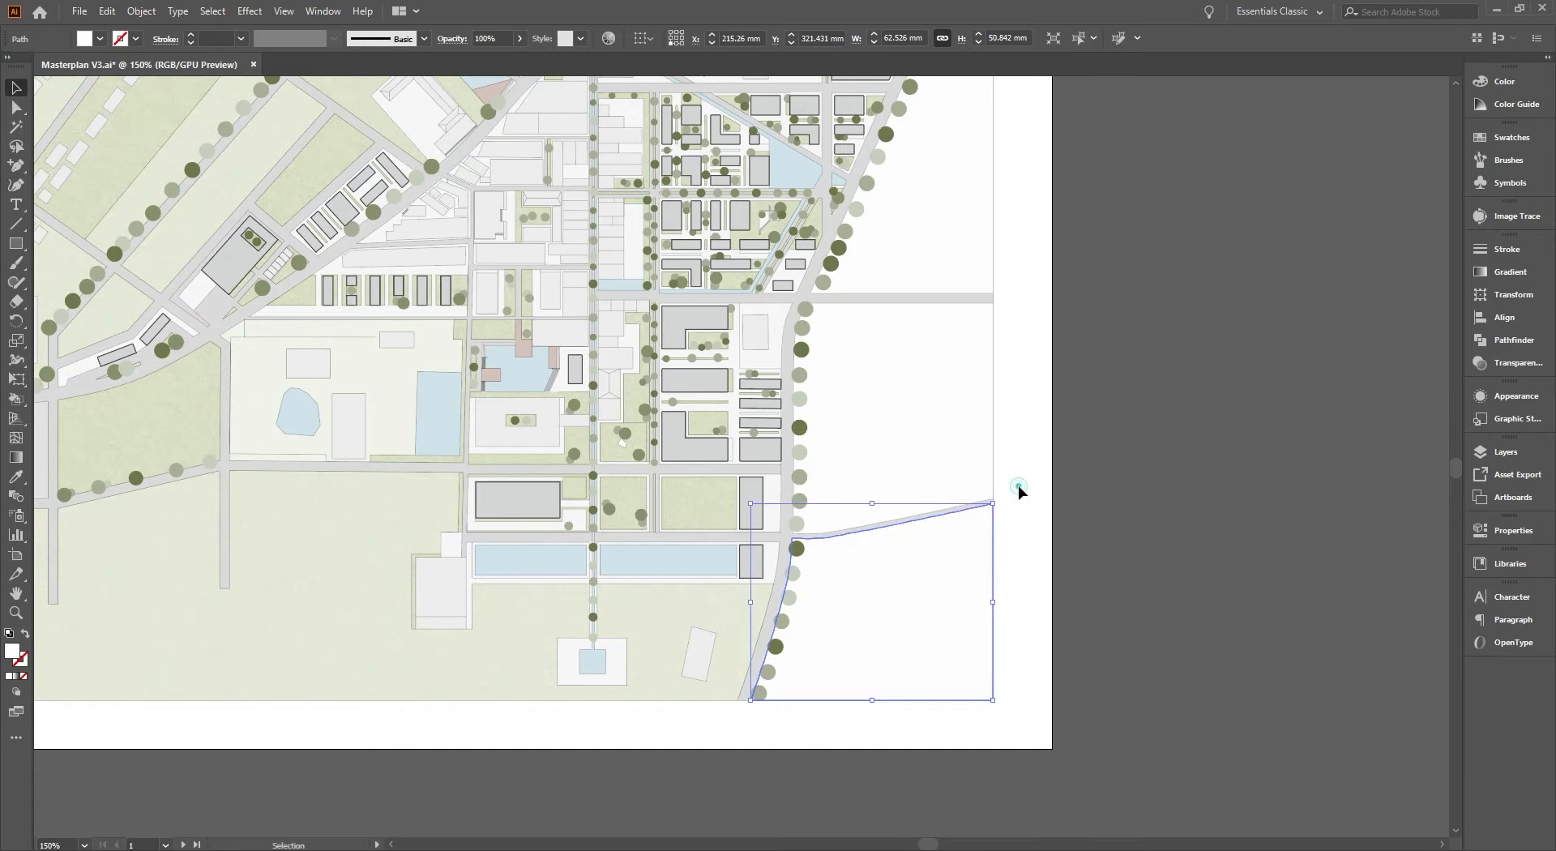
Fill the white field in the southeastern corner with the grass swatch and set its opacity to 12%
{"action": "left_click_drag", "start_coordinate": [1014, 486], "coordinate": [1040, 588]}
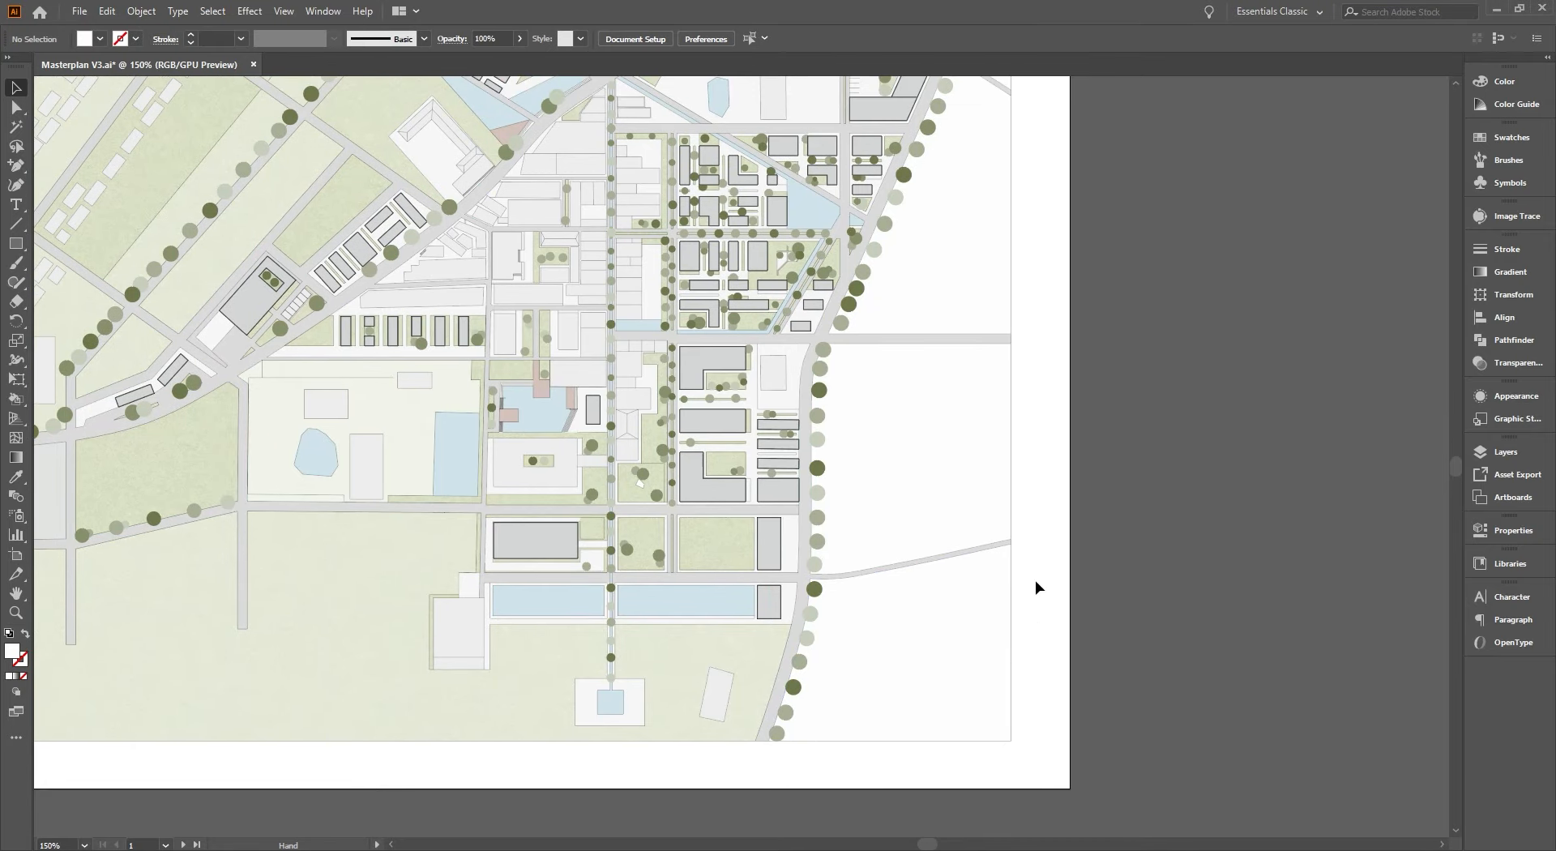
{"action": "left_click", "coordinate": [1010, 632]}
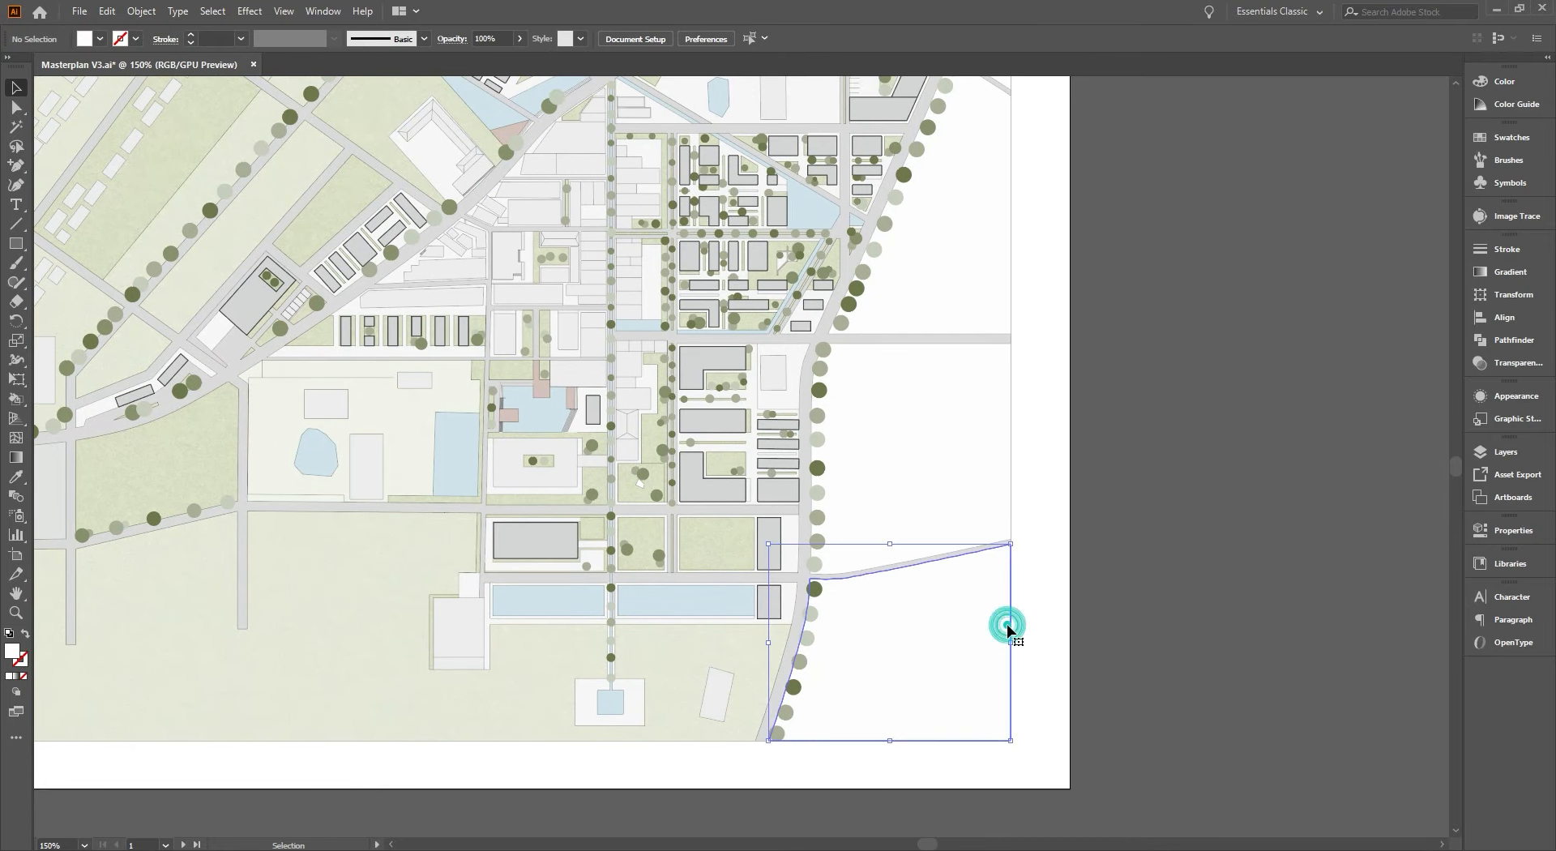
{"action": "left_click", "coordinate": [1514, 146]}
{"action": "left_click", "coordinate": [1300, 181]}
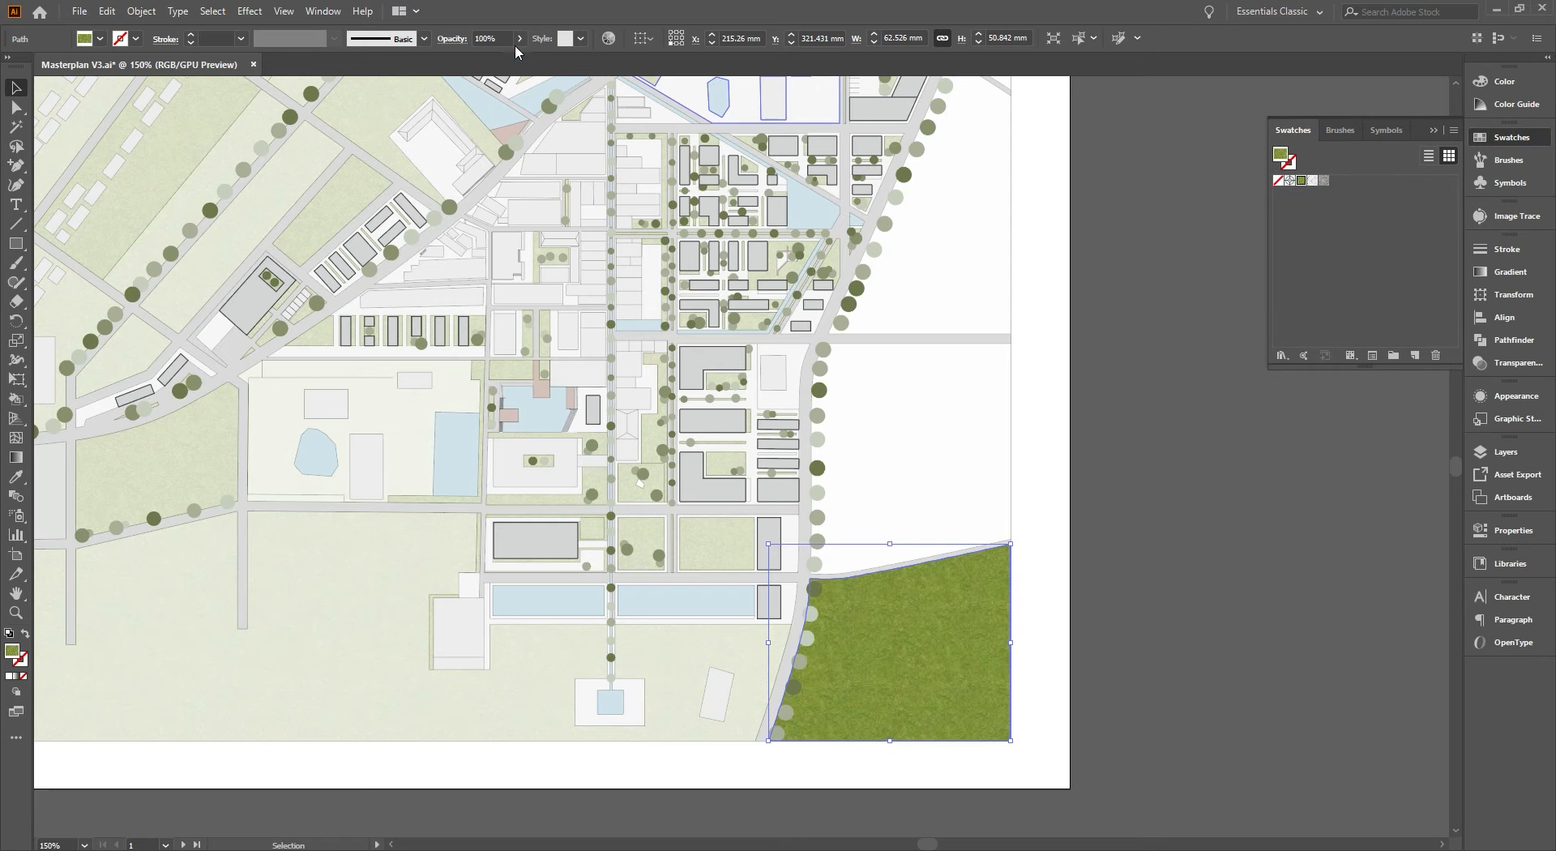
{"action": "left_click_drag", "start_coordinate": [474, 61], "coordinate": [466, 61]}
{"action": "left_click", "coordinate": [1244, 461]}
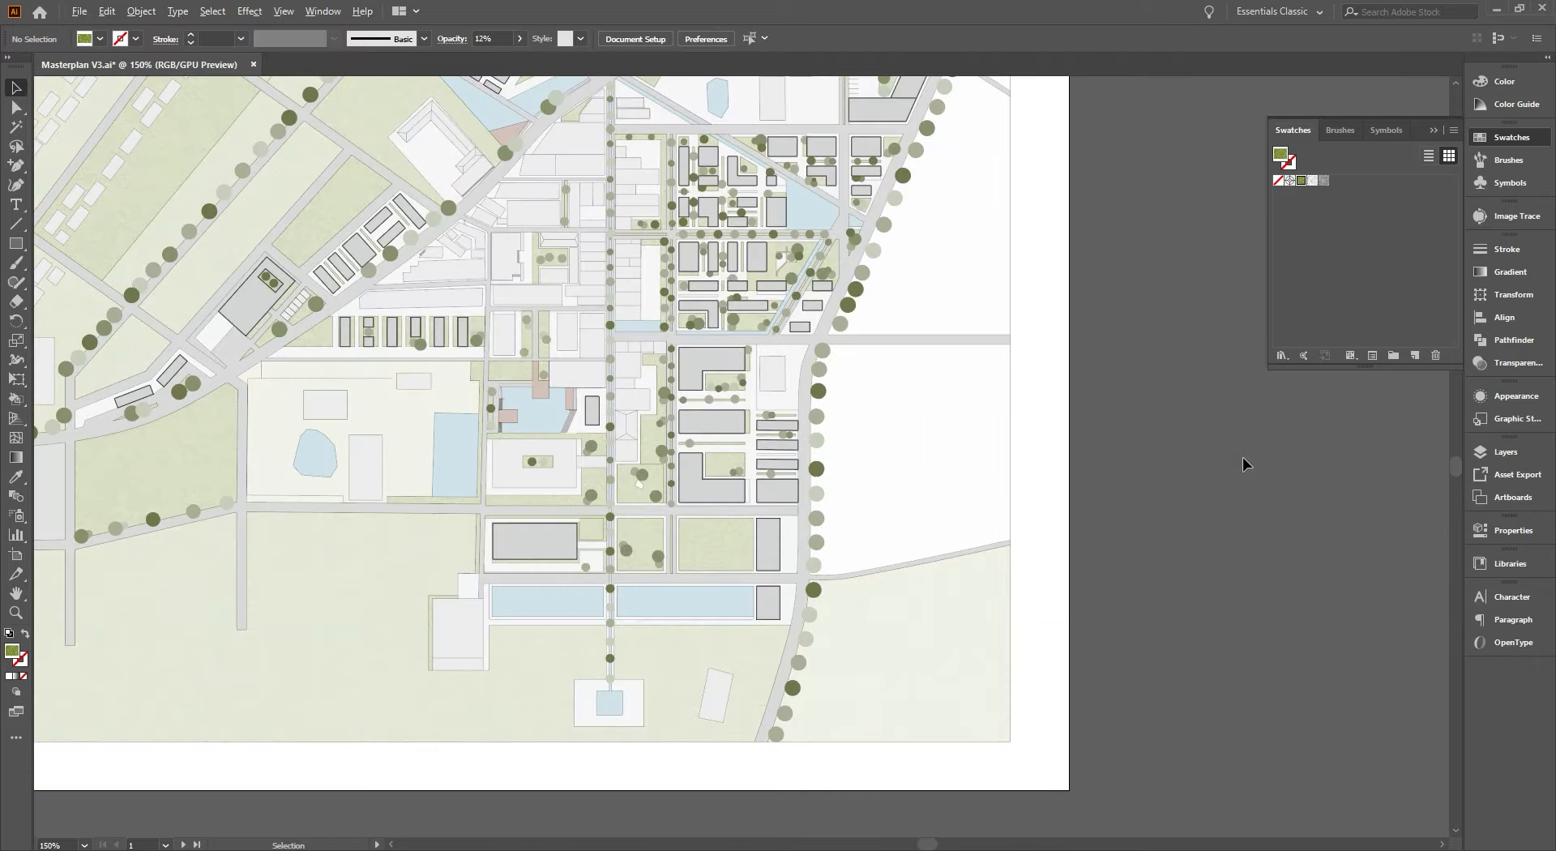
Fill the white eastern field directly north of it with the grass swatch at 7% opacity
{"action": "scroll", "coordinate": [1070, 479], "scroll_direction": "up", "scroll_amount": 1}
{"action": "left_click", "coordinate": [895, 484]}
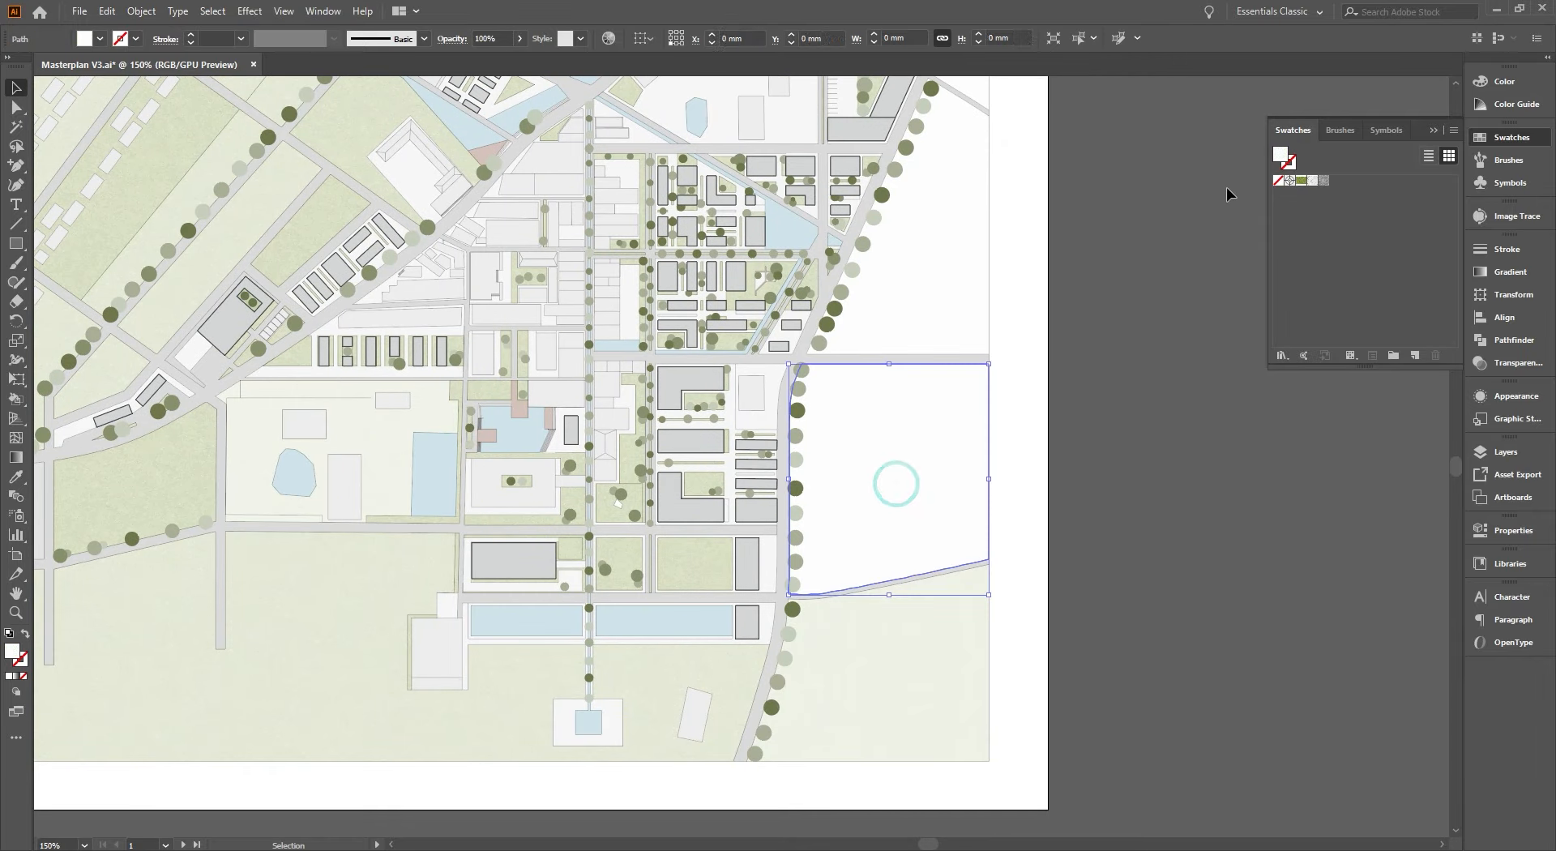
{"action": "left_click_drag", "start_coordinate": [996, 456], "coordinate": [913, 463]}
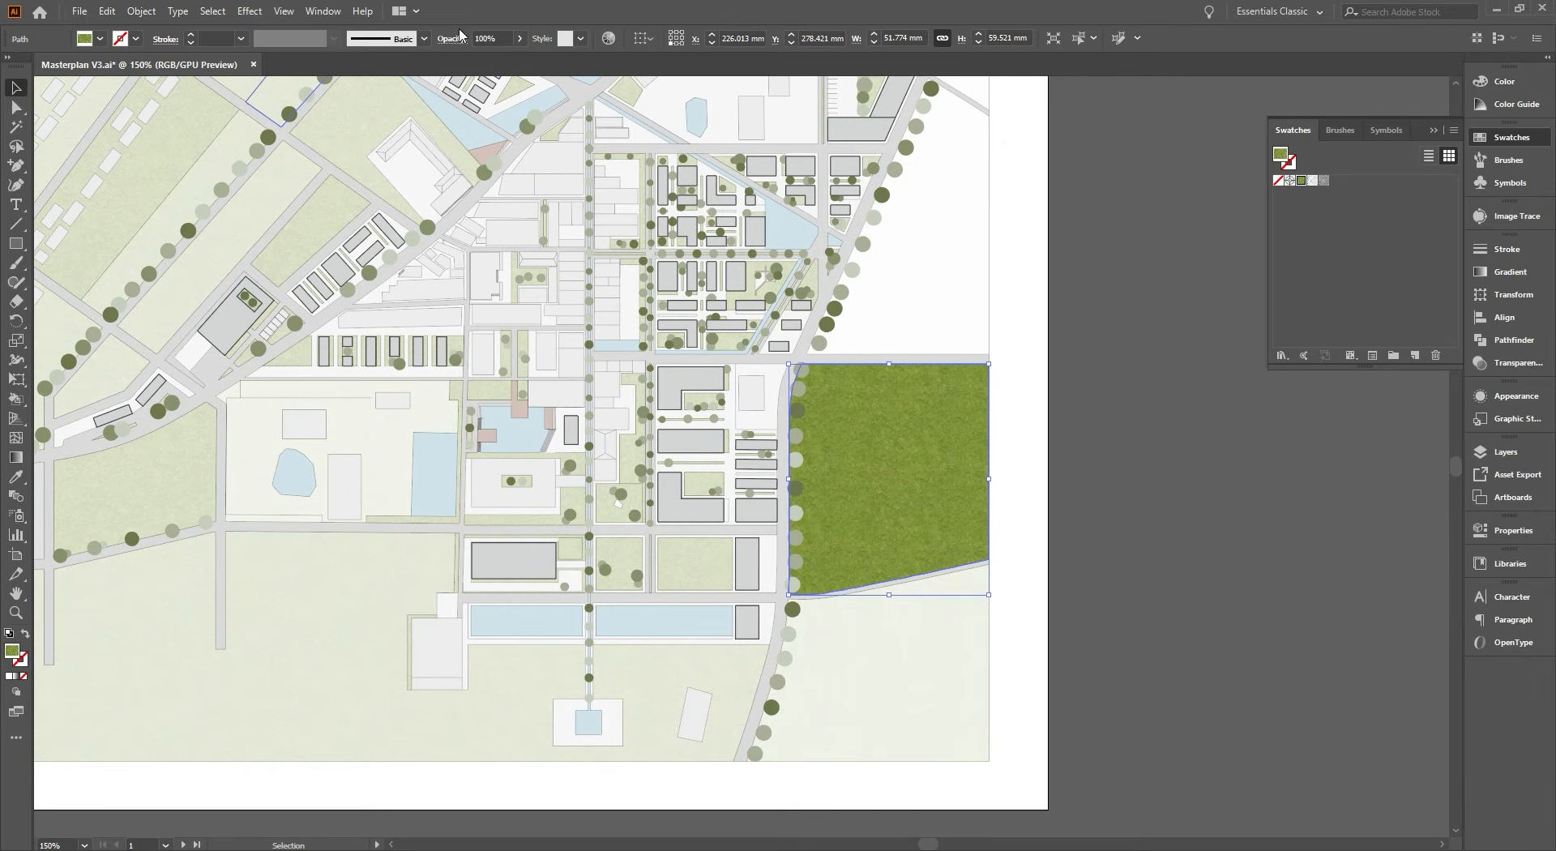
{"action": "key", "text": "Return"}
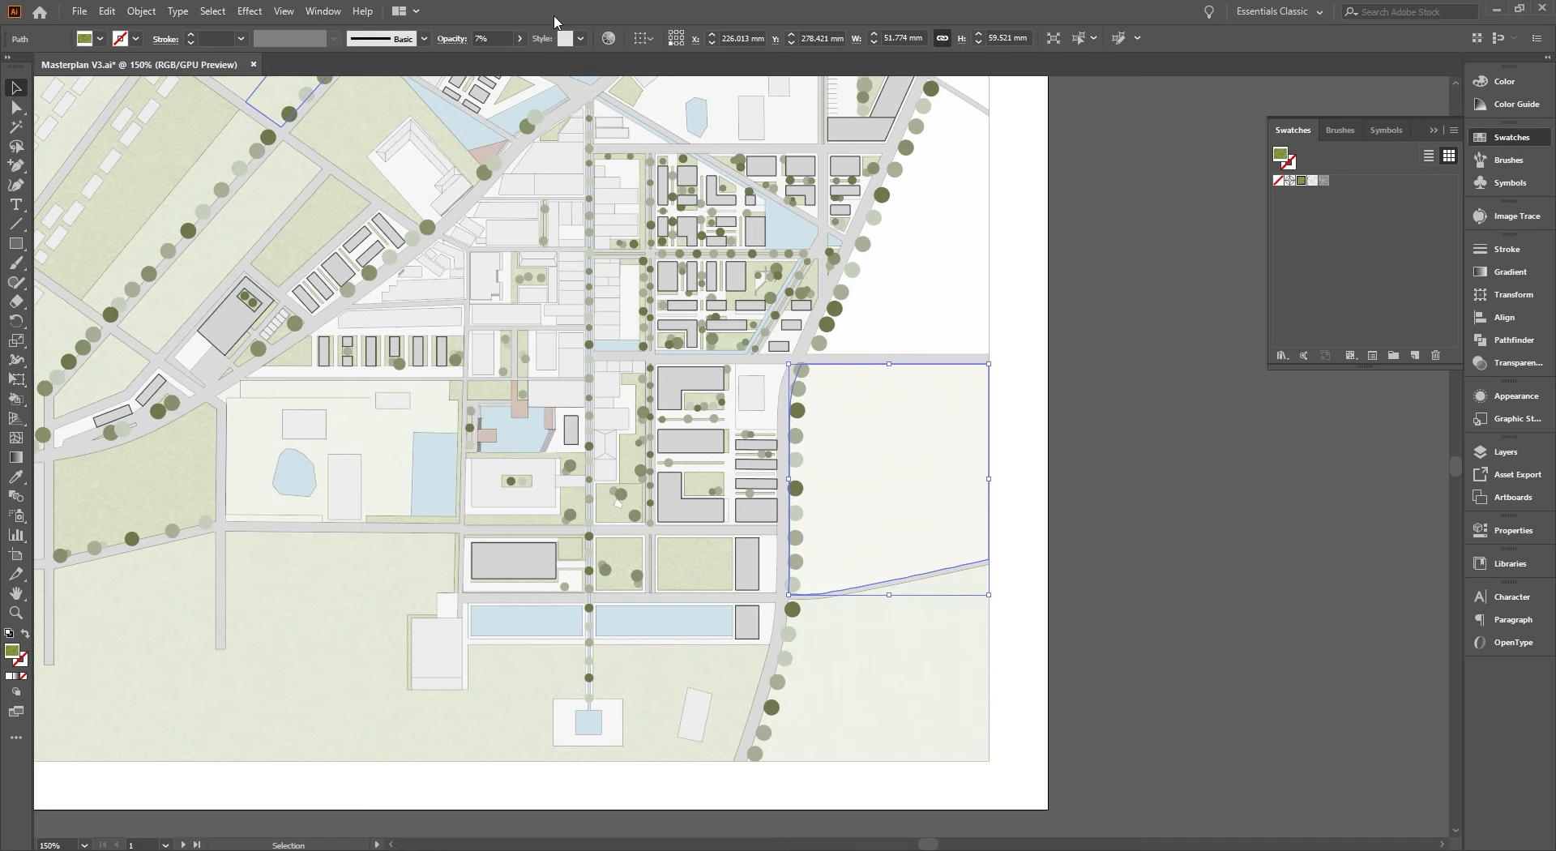
{"action": "left_click", "coordinate": [1135, 332]}
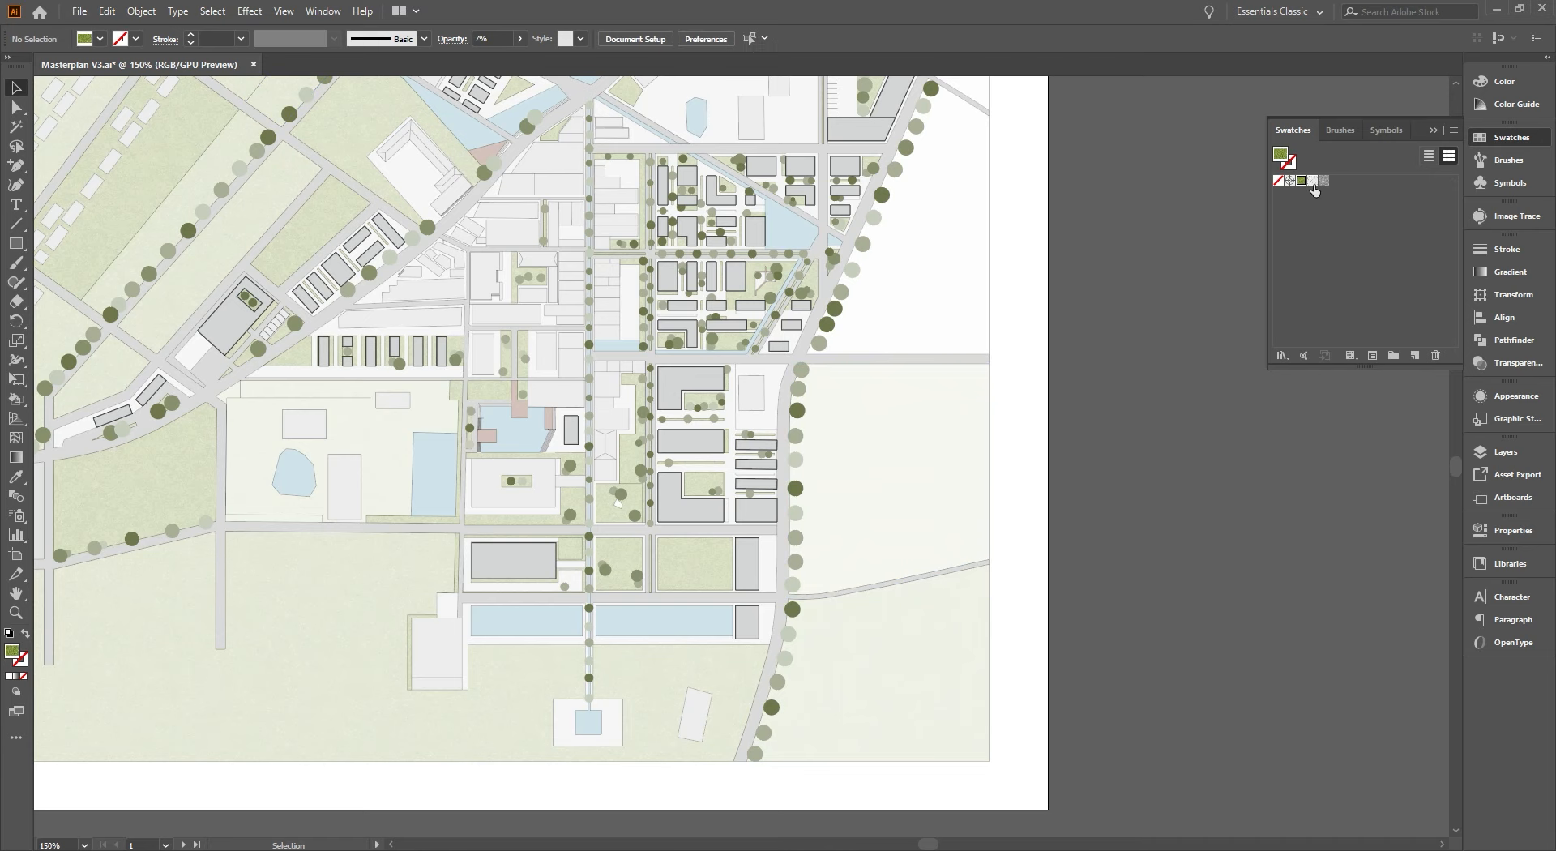
Fill the white field along the sloping eastern road with the grass swatch at 10% opacity
{"action": "left_click", "coordinate": [990, 239]}
{"action": "left_click_drag", "start_coordinate": [972, 252], "coordinate": [955, 365]}
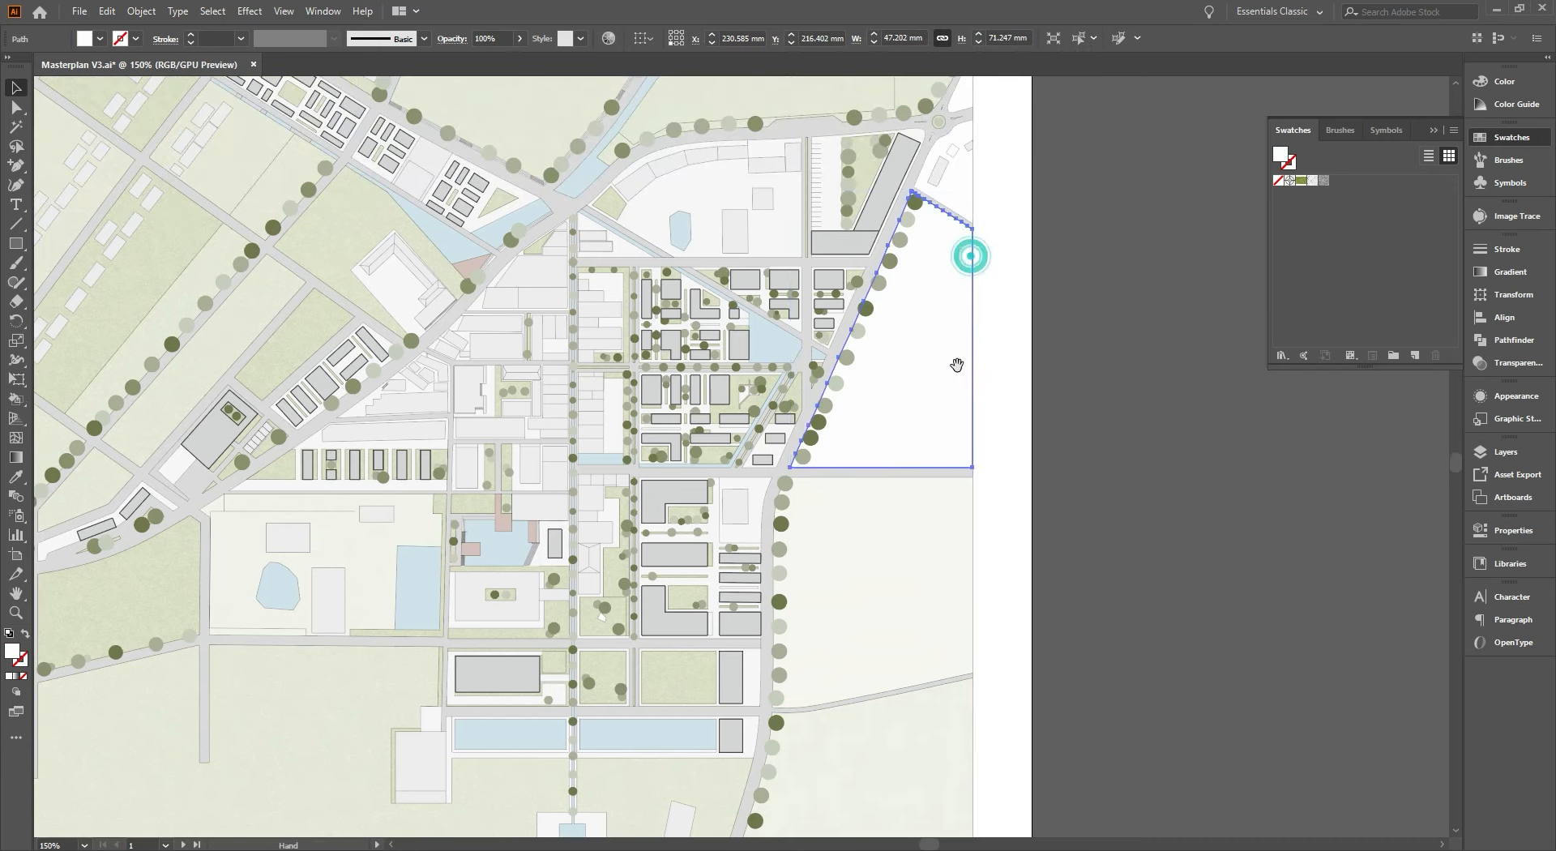
{"action": "left_click_drag", "start_coordinate": [1247, 217], "coordinate": [944, 357]}
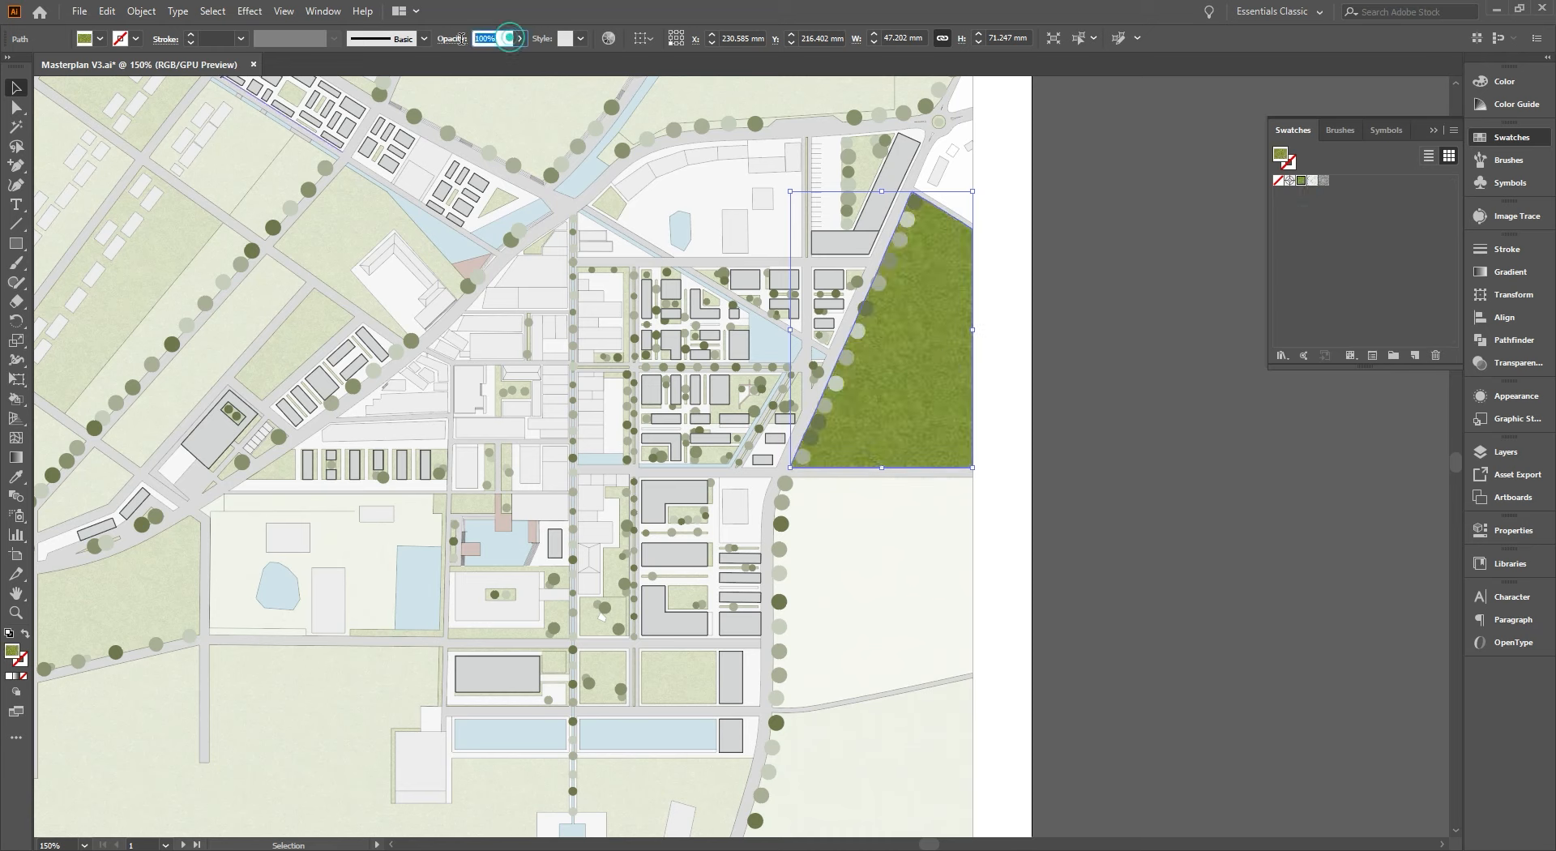
{"action": "type", "text": "10"}
{"action": "key", "text": "Return"}
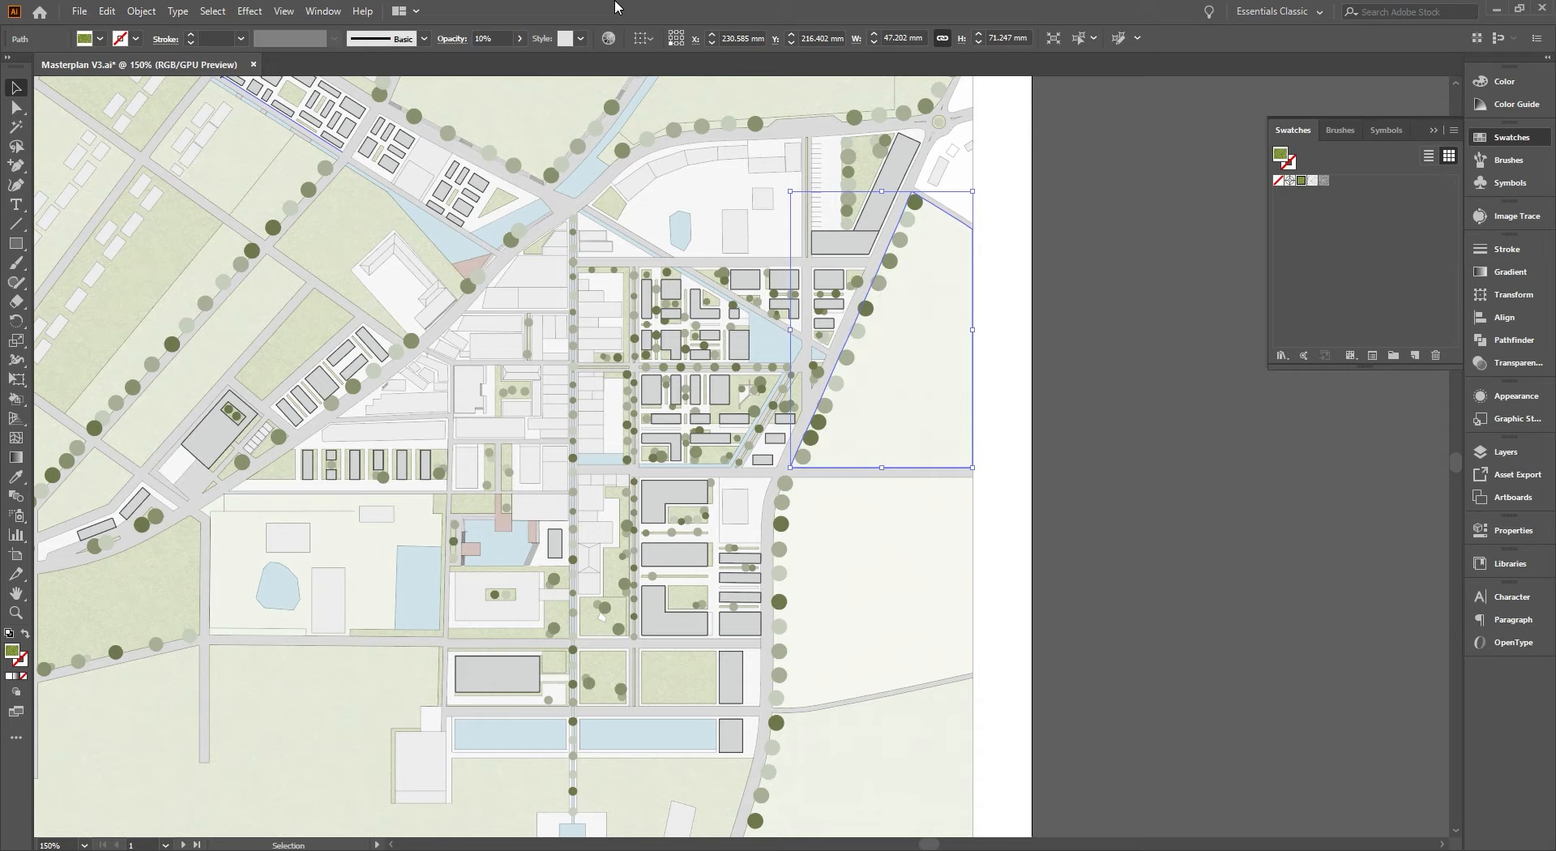
{"action": "left_click", "coordinate": [1079, 261]}
Fill the small northeastern plot around the building outlines with the grass swatch at 12% opacity
{"action": "left_click_drag", "start_coordinate": [1066, 222], "coordinate": [997, 280]}
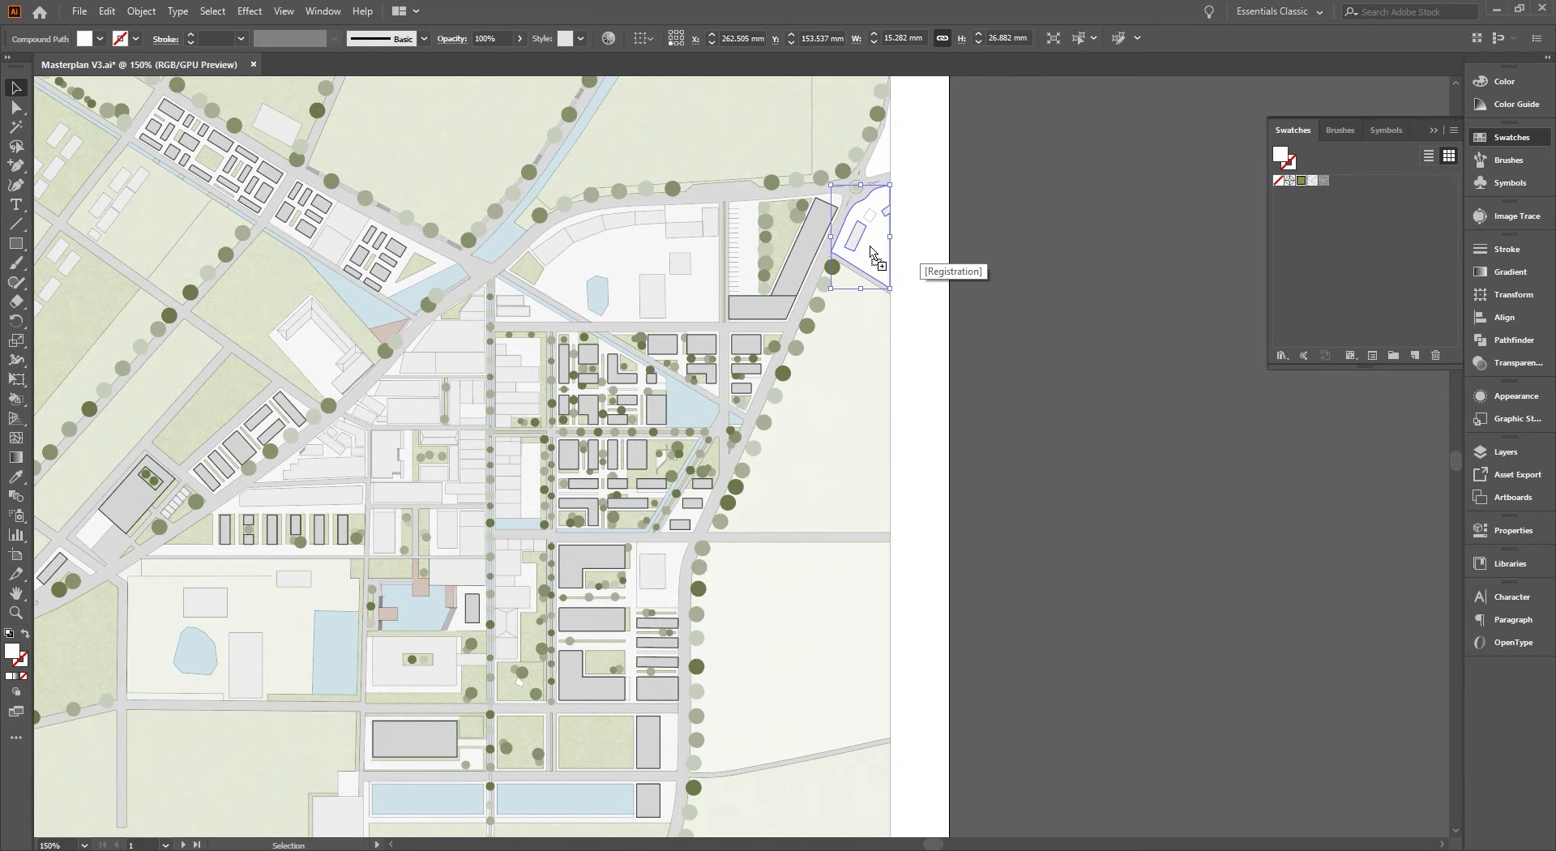
{"action": "left_click_drag", "start_coordinate": [872, 252], "coordinate": [872, 253]}
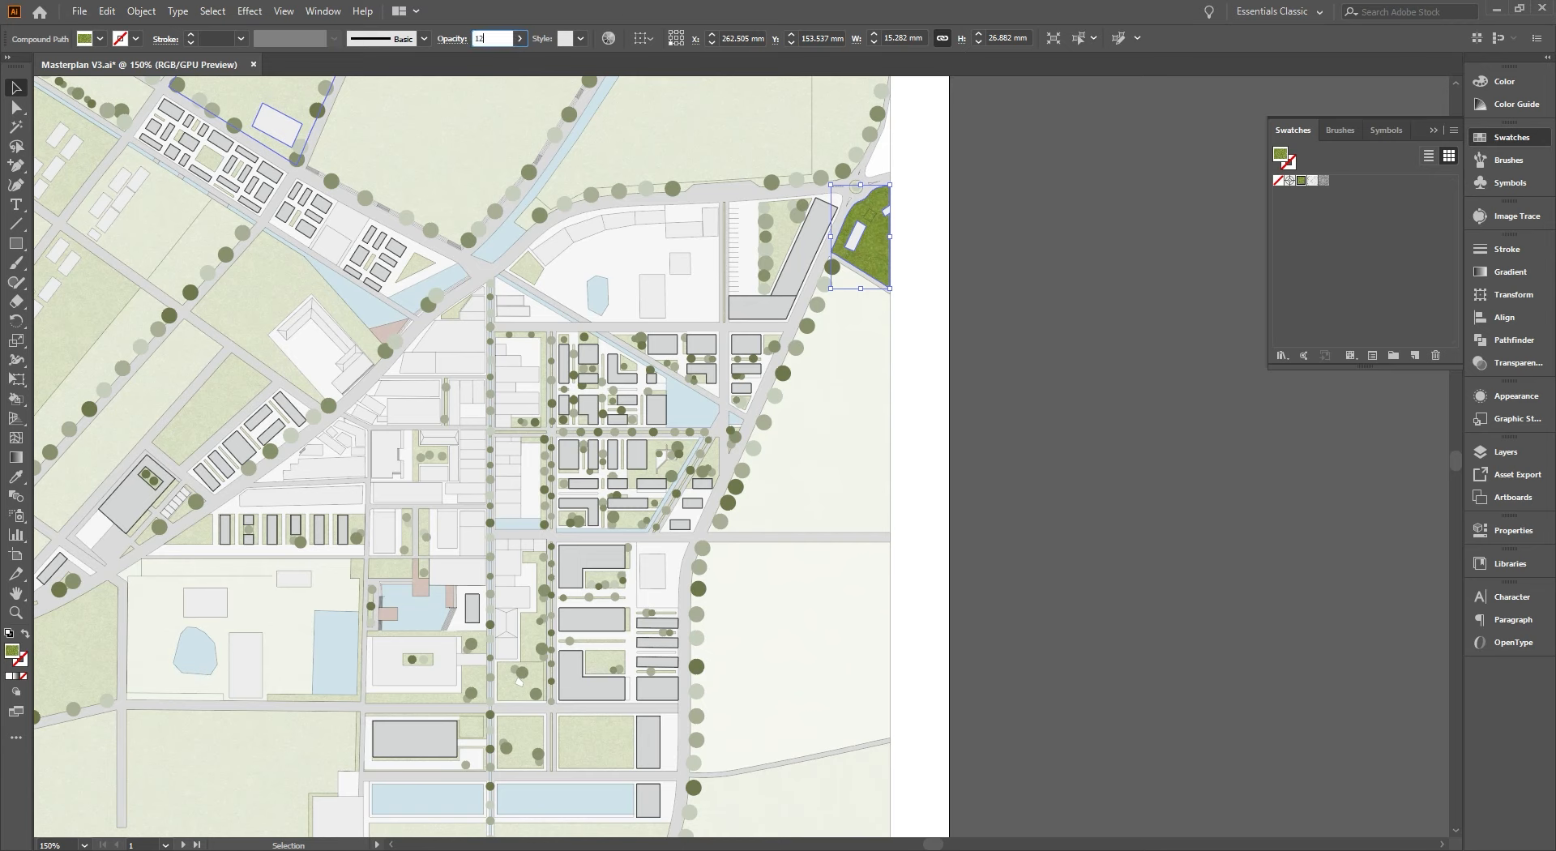
{"action": "key", "text": "Return"}
{"action": "left_click", "coordinate": [931, 250]}
Give the remaining white sliver north of the roundabout the same faint grass texture
{"action": "scroll", "coordinate": [843, 276], "scroll_direction": "up", "scroll_amount": 3}
{"action": "scroll", "coordinate": [843, 275], "scroll_direction": "right", "scroll_amount": 1}
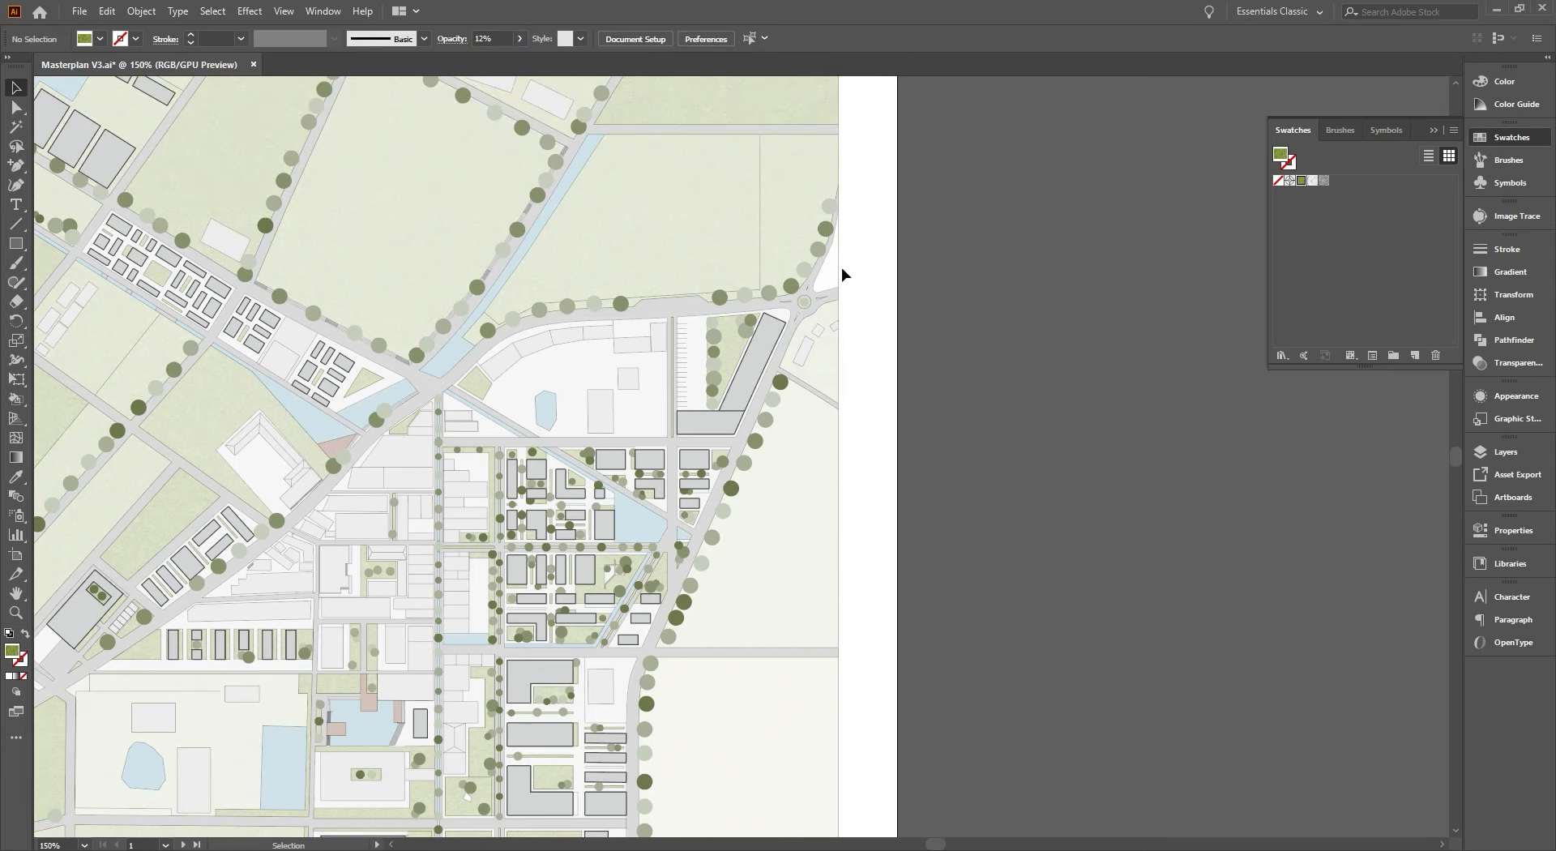
{"action": "left_click", "coordinate": [834, 275]}
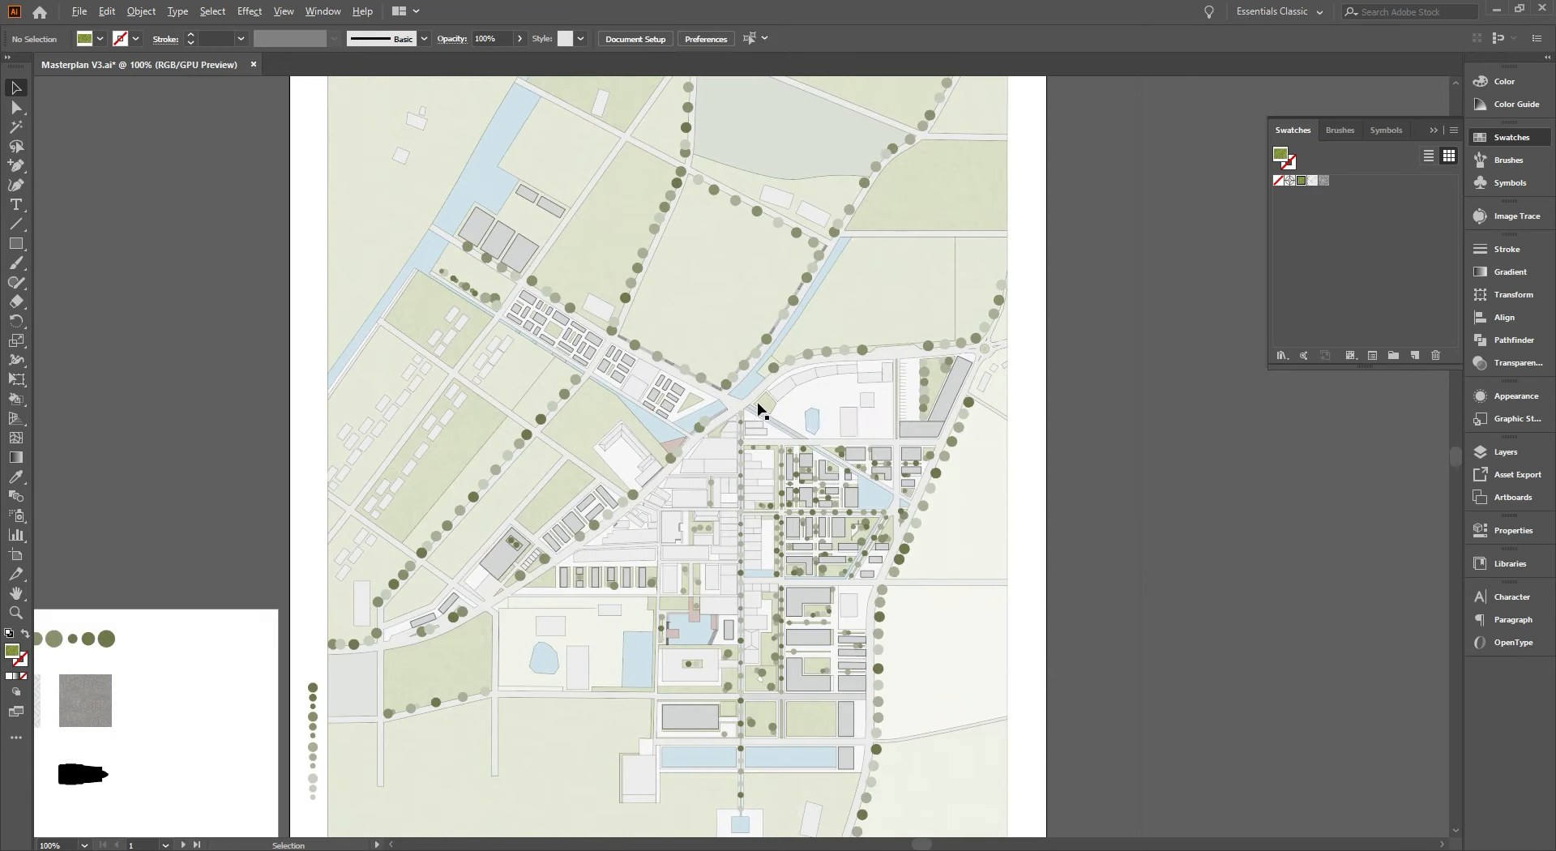
{"action": "scroll", "coordinate": [760, 408], "scroll_direction": "up", "scroll_amount": 9}
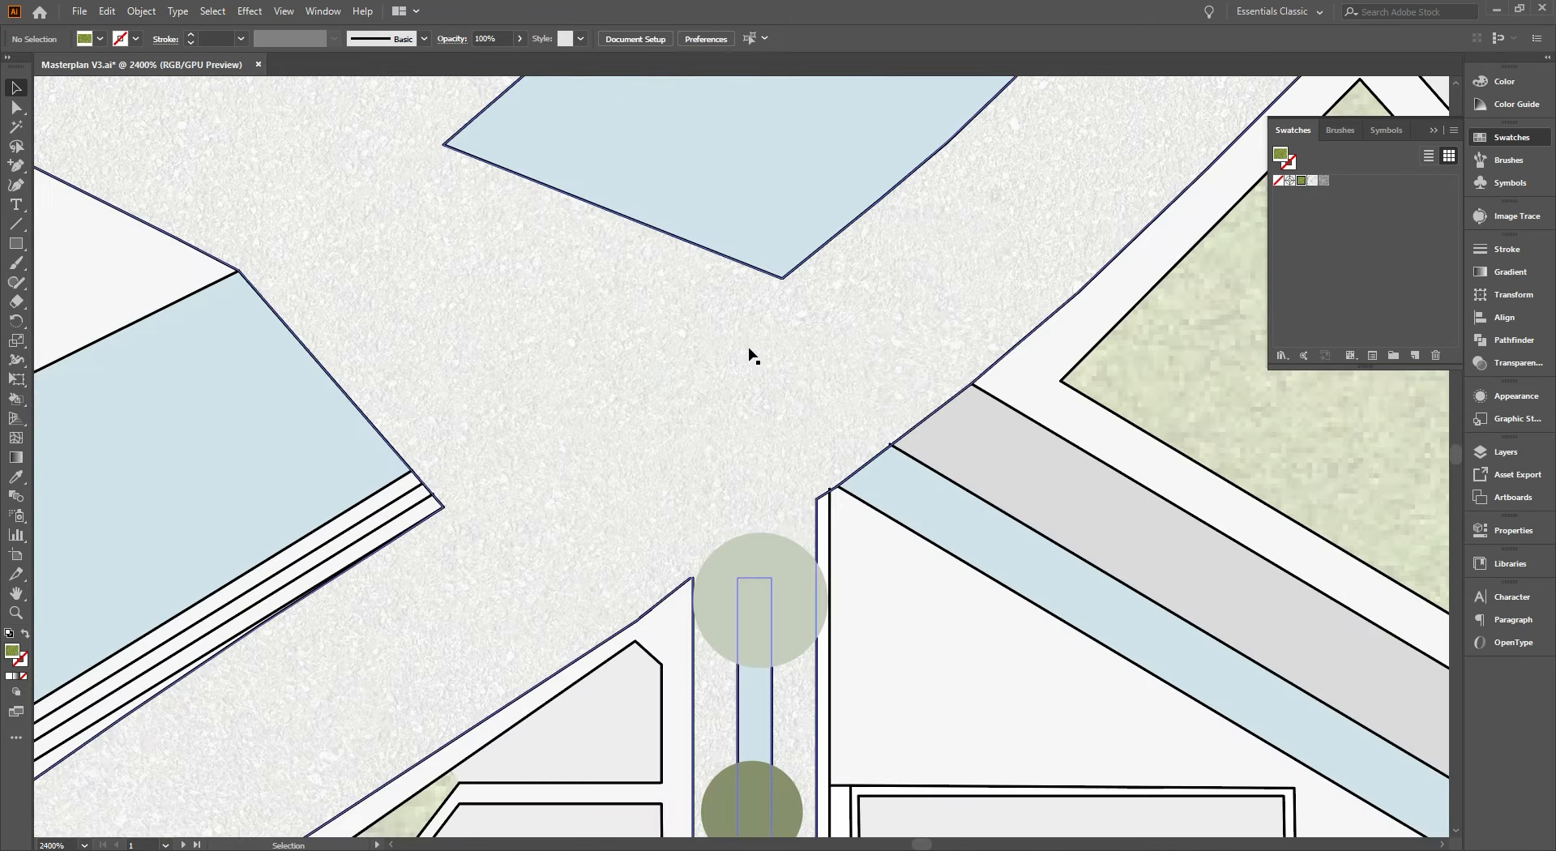
{"action": "scroll", "coordinate": [819, 322], "scroll_direction": "down", "scroll_amount": 9}
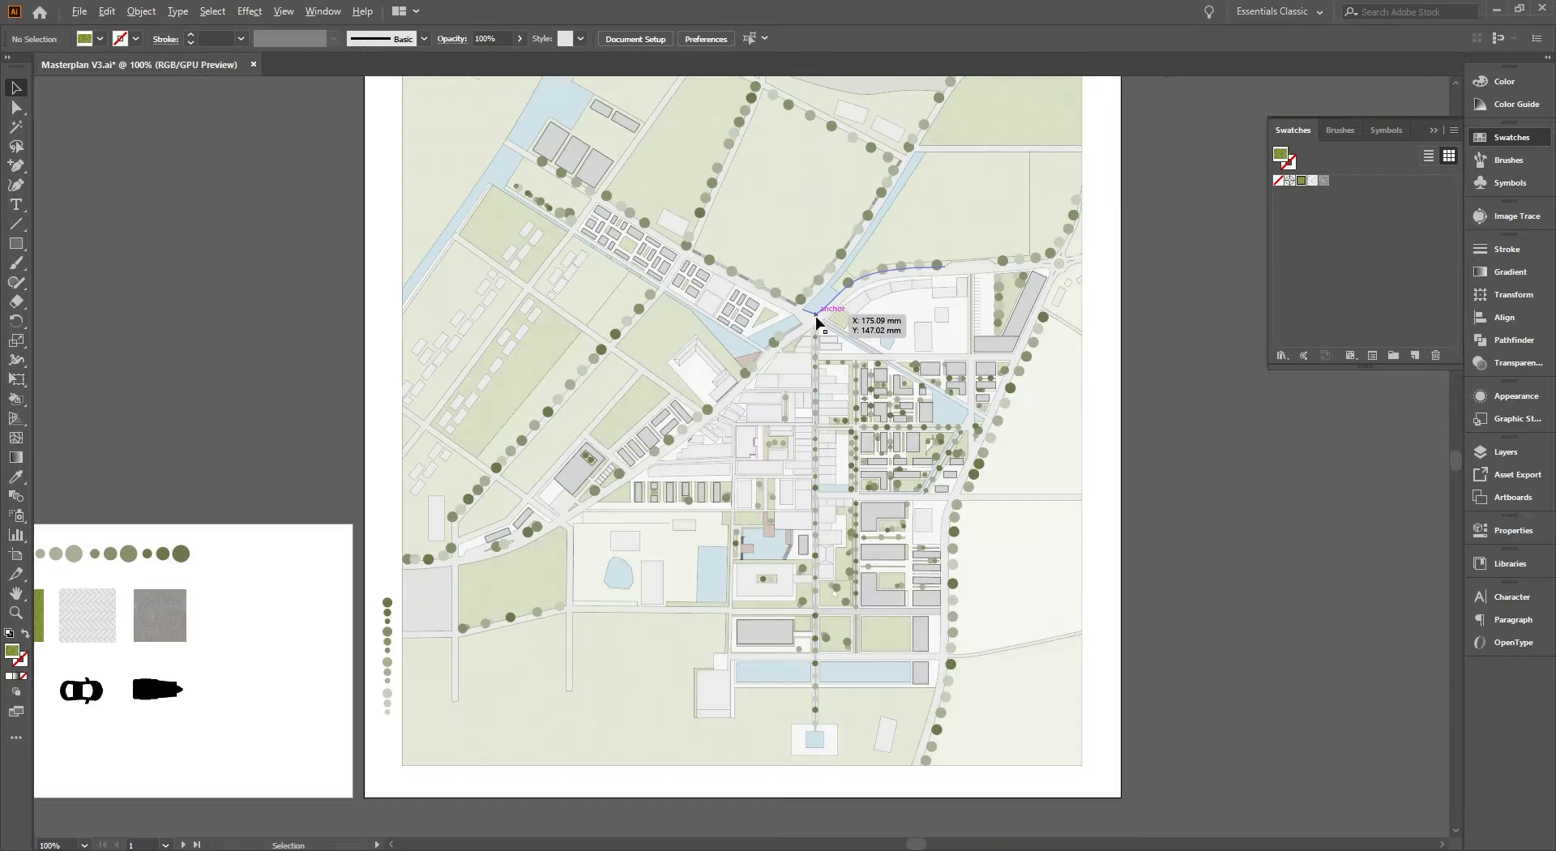
{"action": "scroll", "coordinate": [1100, 442], "scroll_direction": "down", "scroll_amount": 1}
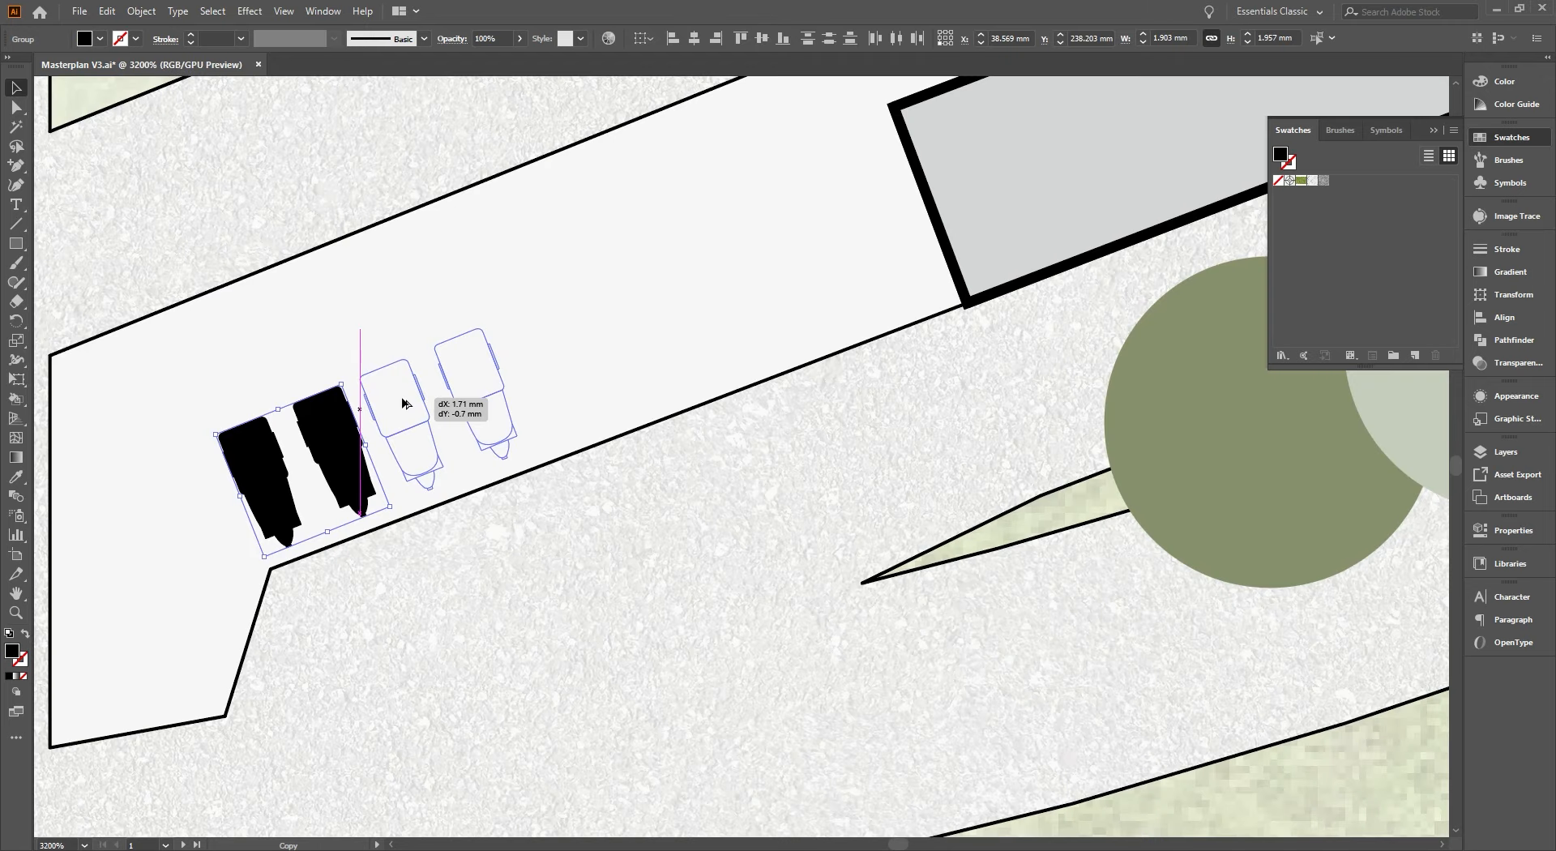
Duplicate the bus silhouettes side by side along the strip west of the narrow building to make a row of nine
{"action": "left_click_drag", "start_coordinate": [406, 406], "coordinate": [408, 403]}
{"action": "left_click", "coordinate": [324, 441], "text": "shift"}
{"action": "key", "text": "Right"}
{"action": "key", "text": "Right"}
{"action": "key", "text": "Left"}
{"action": "key", "text": "Left"}
{"action": "key", "text": "ctrl+z"}
{"action": "key", "text": "v"}
{"action": "left_click_drag", "start_coordinate": [265, 476], "coordinate": [557, 358]}
{"action": "left_click", "coordinate": [770, 273]}
{"action": "left_click_drag", "start_coordinate": [770, 273], "coordinate": [841, 244]}
Place two different car silhouettes on the curved road below the row of buses, angled to follow the road
{"action": "scroll", "coordinate": [844, 263], "scroll_direction": "down", "scroll_amount": 8}
{"action": "left_click_drag", "start_coordinate": [631, 248], "coordinate": [322, 453]}
{"action": "scroll", "coordinate": [598, 474], "scroll_direction": "up", "scroll_amount": 5}
{"action": "left_click", "coordinate": [550, 538]}
{"action": "left_click_drag", "start_coordinate": [553, 541], "coordinate": [775, 413]}
{"action": "left_click_drag", "start_coordinate": [774, 423], "coordinate": [263, 574]}
{"action": "left_click_drag", "start_coordinate": [231, 591], "coordinate": [195, 589]}
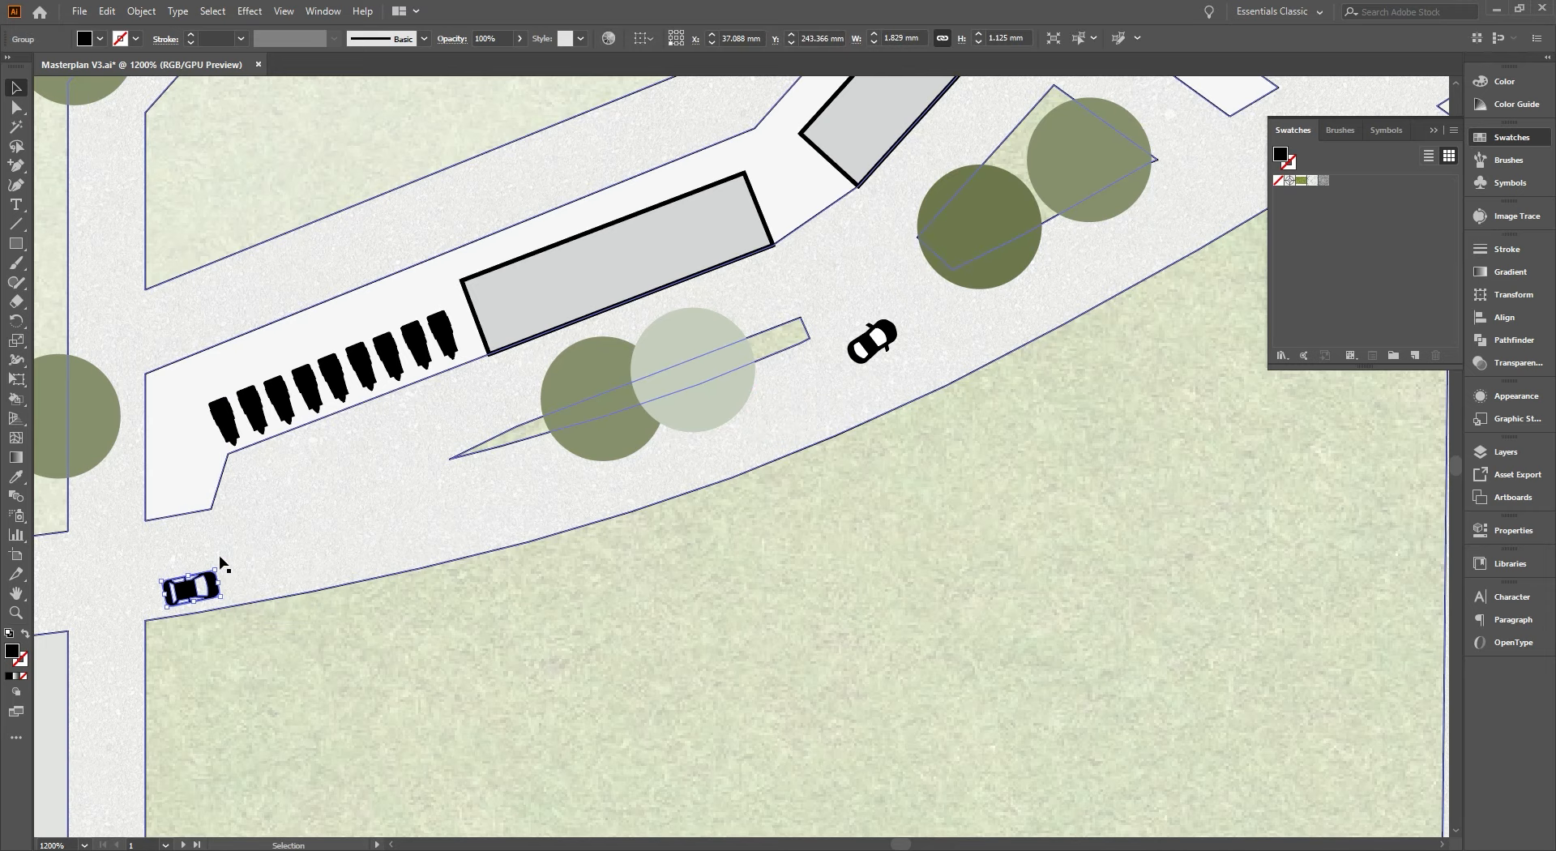
{"action": "left_click_drag", "start_coordinate": [890, 424], "coordinate": [867, 435]}
{"action": "left_click_drag", "start_coordinate": [853, 342], "coordinate": [774, 382]}
{"action": "left_click", "coordinate": [164, 606], "text": "shift"}
Delete the three unwanted items on the diagonal road beside the parking bays
{"action": "scroll", "coordinate": [515, 582], "scroll_direction": "down", "scroll_amount": 2}
{"action": "left_click_drag", "start_coordinate": [1159, 251], "coordinate": [761, 434]}
{"action": "left_click", "coordinate": [824, 326]}
{"action": "left_click", "coordinate": [871, 290], "text": "shift"}
{"action": "key", "text": "Delete"}
{"action": "left_click", "coordinate": [896, 270]}
{"action": "key", "text": "Delete"}
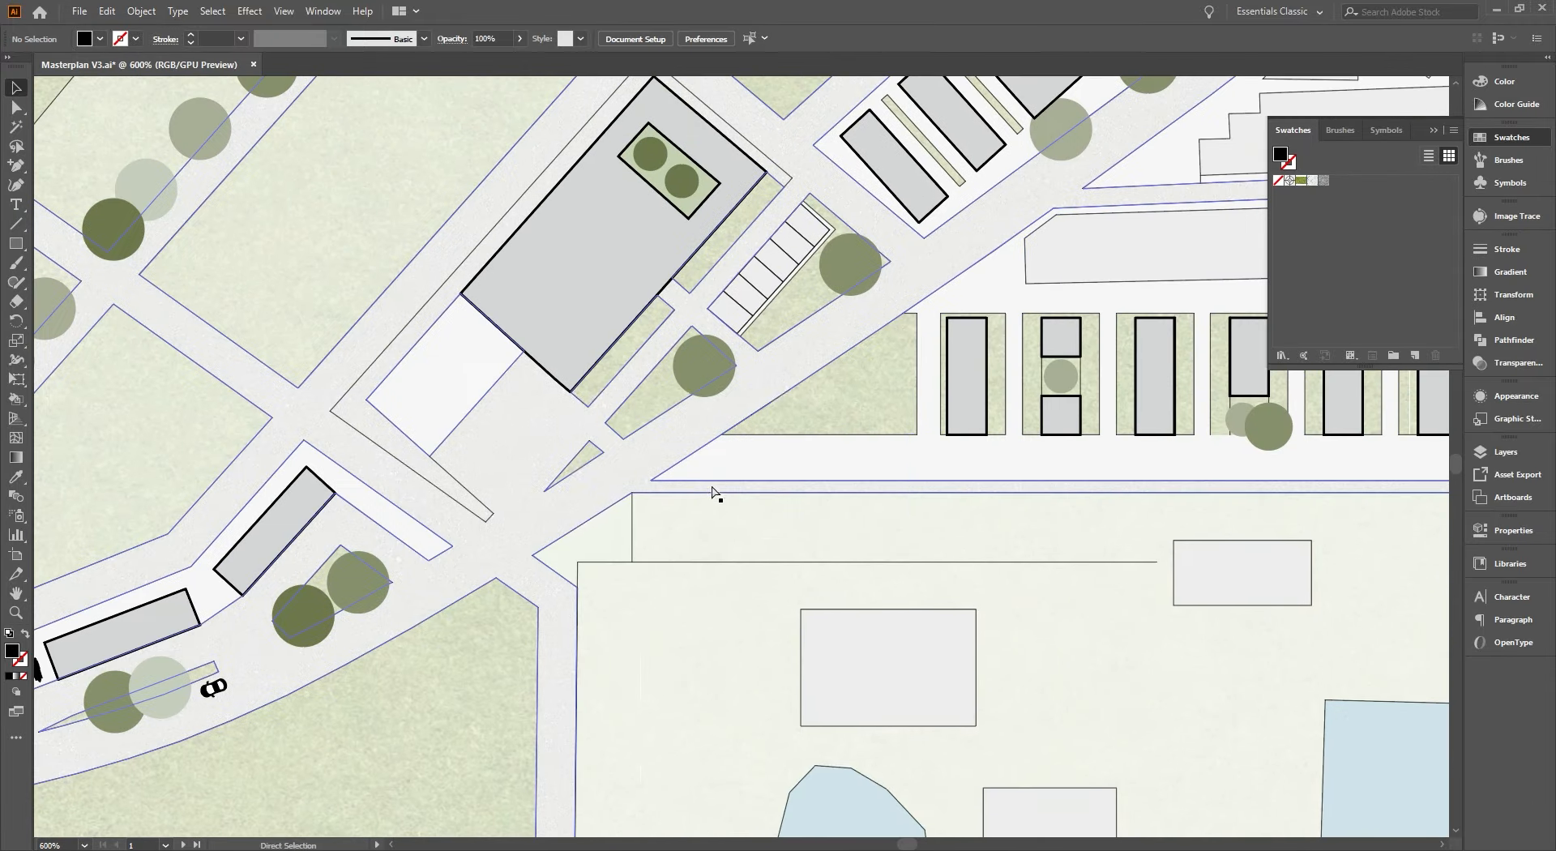
Paste the pair of cars and place them on the diagonal road by the small triangular green island
{"action": "key", "text": "ctrl+v"}
{"action": "scroll", "coordinate": [627, 486], "scroll_direction": "up", "scroll_amount": 2}
{"action": "left_click", "coordinate": [582, 479]}
{"action": "left_click_drag", "start_coordinate": [553, 538], "coordinate": [466, 580]}
Add another car farther up the diagonal road near the parking bays and rotate it to match the road
{"action": "left_click_drag", "start_coordinate": [1167, 321], "coordinate": [740, 336]}
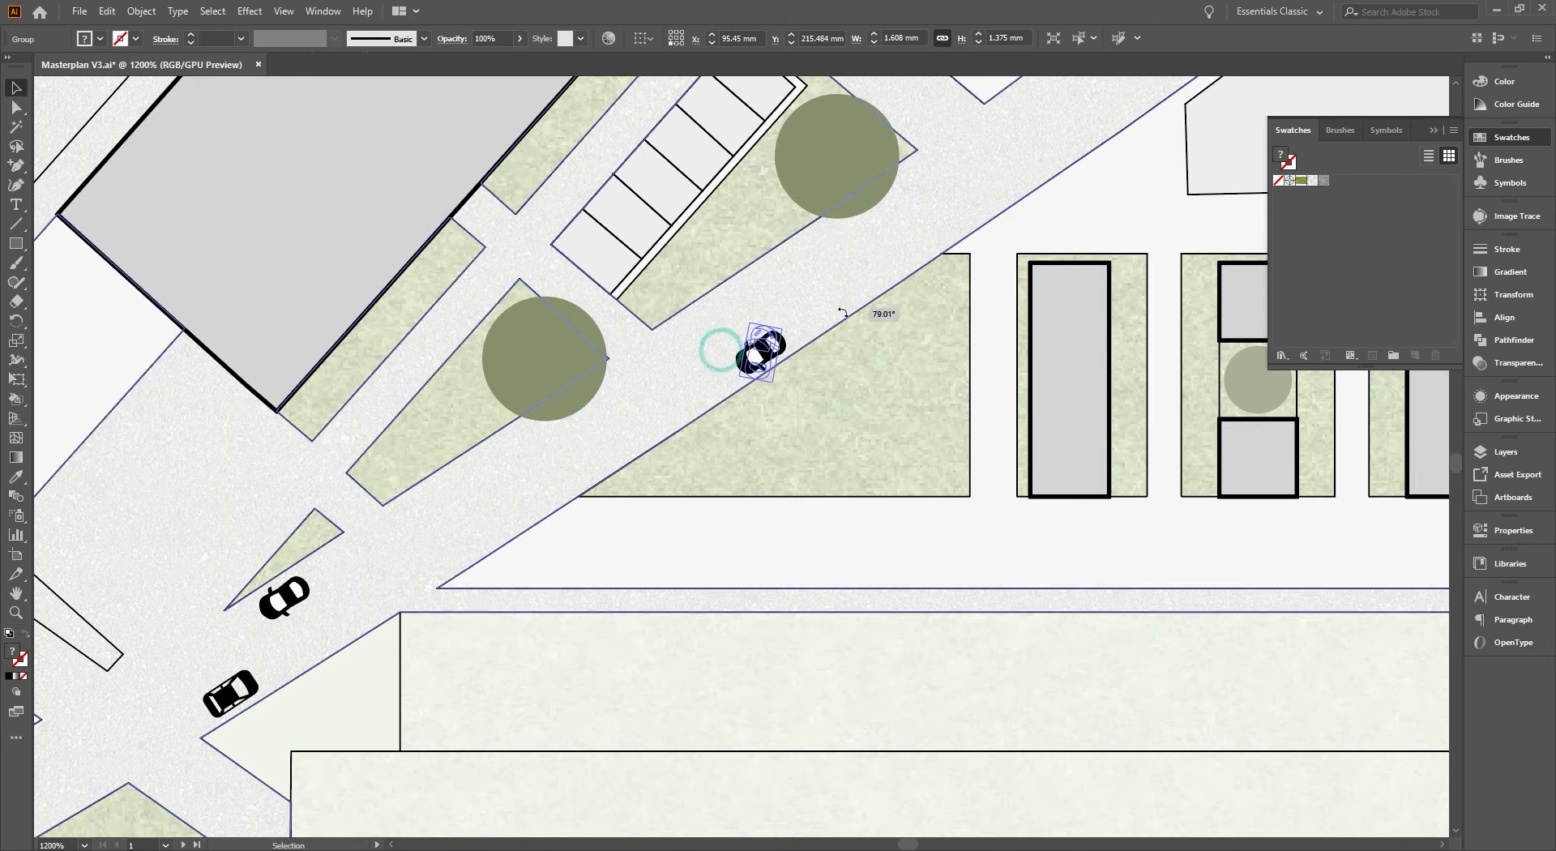
{"action": "left_click_drag", "start_coordinate": [843, 313], "coordinate": [834, 326]}
{"action": "left_click_drag", "start_coordinate": [831, 324], "coordinate": [649, 497]}
{"action": "scroll", "coordinate": [650, 496], "scroll_direction": "up", "scroll_amount": 1}
{"action": "left_click_drag", "start_coordinate": [545, 533], "coordinate": [558, 522]}
{"action": "scroll", "coordinate": [567, 505], "scroll_direction": "down", "scroll_amount": 2}
Continue adding car copies northeastward along the diagonal road, adjusting each one's position and angle
{"action": "left_click_drag", "start_coordinate": [201, 747], "coordinate": [760, 330]}
{"action": "left_click_drag", "start_coordinate": [862, 292], "coordinate": [654, 436]}
{"action": "left_click_drag", "start_coordinate": [355, 662], "coordinate": [788, 339]}
{"action": "scroll", "coordinate": [884, 300], "scroll_direction": "up", "scroll_amount": 4}
{"action": "scroll", "coordinate": [774, 341], "scroll_direction": "down", "scroll_amount": 3}
{"action": "left_click_drag", "start_coordinate": [532, 521], "coordinate": [503, 549]}
{"action": "left_click", "coordinate": [286, 634]}
{"action": "left_click_drag", "start_coordinate": [286, 634], "coordinate": [716, 325]}
{"action": "left_click_drag", "start_coordinate": [757, 321], "coordinate": [711, 330]}
{"action": "left_click_drag", "start_coordinate": [710, 401], "coordinate": [717, 392]}
Extend the line of cars towards the central junction, fine-tuning their placement on the road
{"action": "left_click_drag", "start_coordinate": [1020, 210], "coordinate": [908, 360]}
{"action": "left_click", "coordinate": [597, 472]}
{"action": "key", "text": "ctrl+t"}
{"action": "key", "text": "ctrl+t"}
{"action": "scroll", "coordinate": [597, 486], "scroll_direction": "up", "scroll_amount": 2}
{"action": "left_click_drag", "start_coordinate": [666, 465], "coordinate": [667, 456]}
{"action": "left_click_drag", "start_coordinate": [598, 463], "coordinate": [373, 679]}
Review the distribution of cars and buses along the masterplan's roads
{"action": "scroll", "coordinate": [609, 457], "scroll_direction": "down", "scroll_amount": 9}
{"action": "left_click", "coordinate": [1131, 507]}
{"action": "scroll", "coordinate": [786, 444], "scroll_direction": "up", "scroll_amount": 1}
{"action": "scroll", "coordinate": [524, 455], "scroll_direction": "up", "scroll_amount": 2}
{"action": "scroll", "coordinate": [658, 362], "scroll_direction": "up", "scroll_amount": 5}
{"action": "scroll", "coordinate": [724, 372], "scroll_direction": "down", "scroll_amount": 2}
{"action": "left_click_drag", "start_coordinate": [322, 620], "coordinate": [797, 107]}
{"action": "left_click_drag", "start_coordinate": [802, 110], "coordinate": [528, 590]}
{"action": "scroll", "coordinate": [648, 435], "scroll_direction": "up", "scroll_amount": 2}
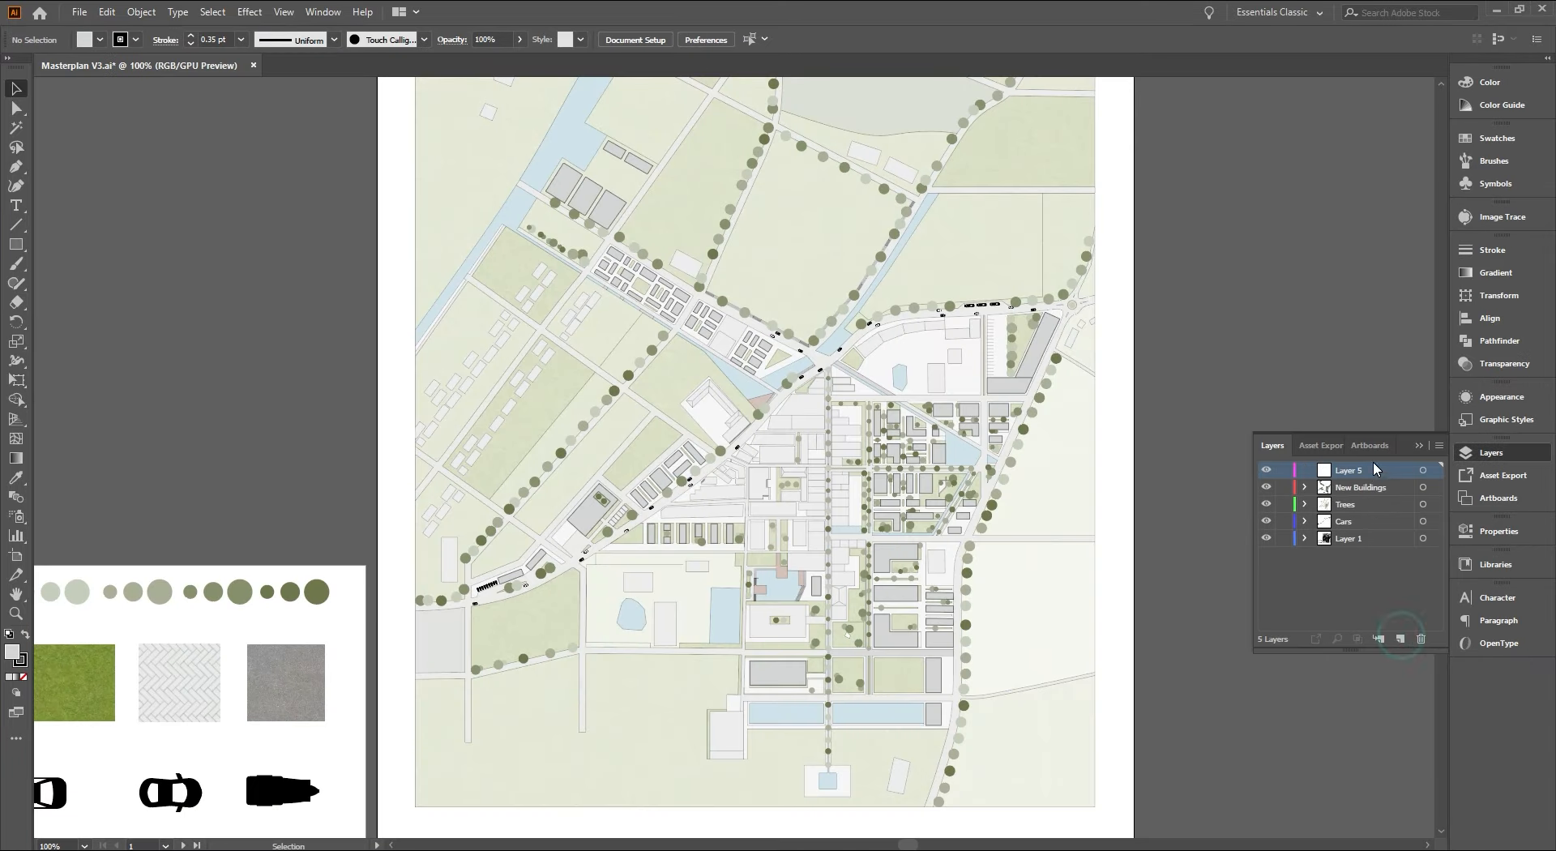
Move the new empty layer directly beneath New Buildings and rename it Shadows
{"action": "left_click_drag", "start_coordinate": [1374, 466], "coordinate": [1379, 493]}
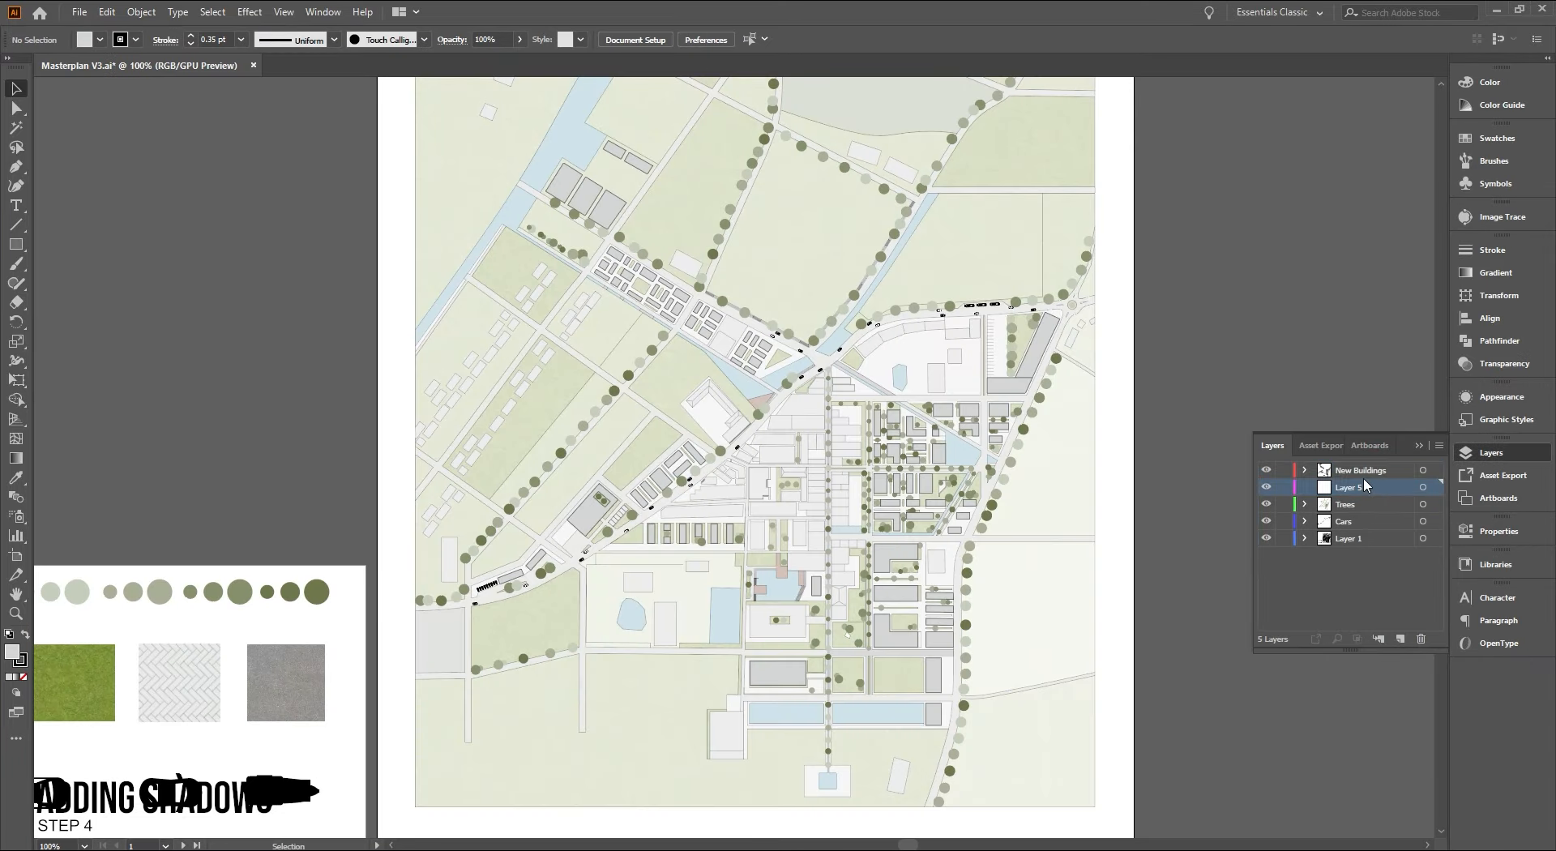
{"action": "type", "text": "Shadows"}
{"action": "left_click", "coordinate": [1379, 573]}
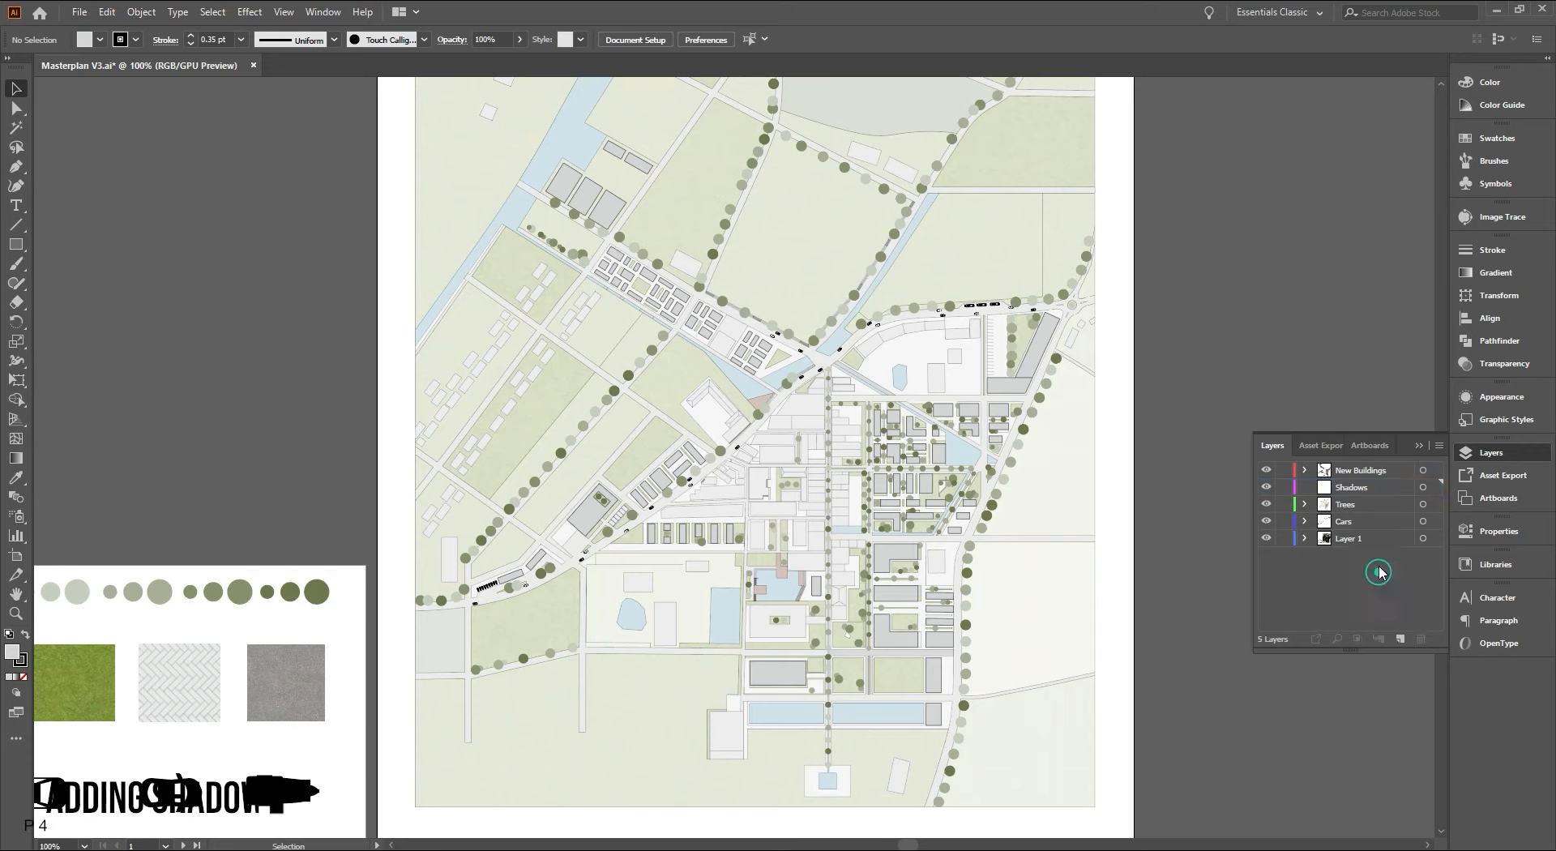
Group the in-place copy of the new buildings and move the group to the Shadows layer
{"action": "right_click", "coordinate": [710, 327]}
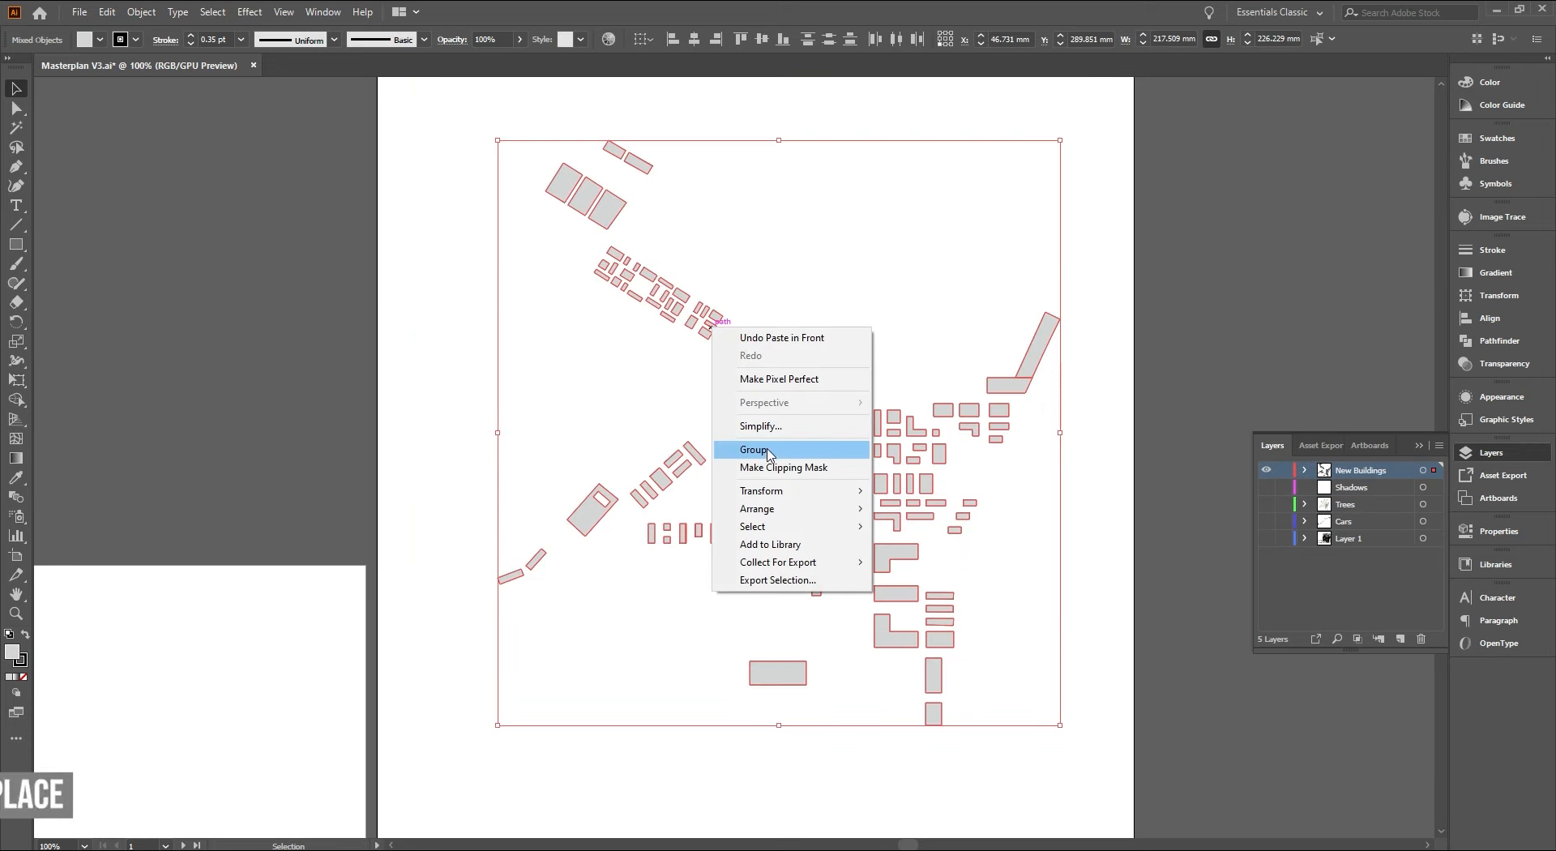
{"action": "left_click", "coordinate": [766, 451]}
{"action": "left_click_drag", "start_coordinate": [1434, 471], "coordinate": [1433, 487]}
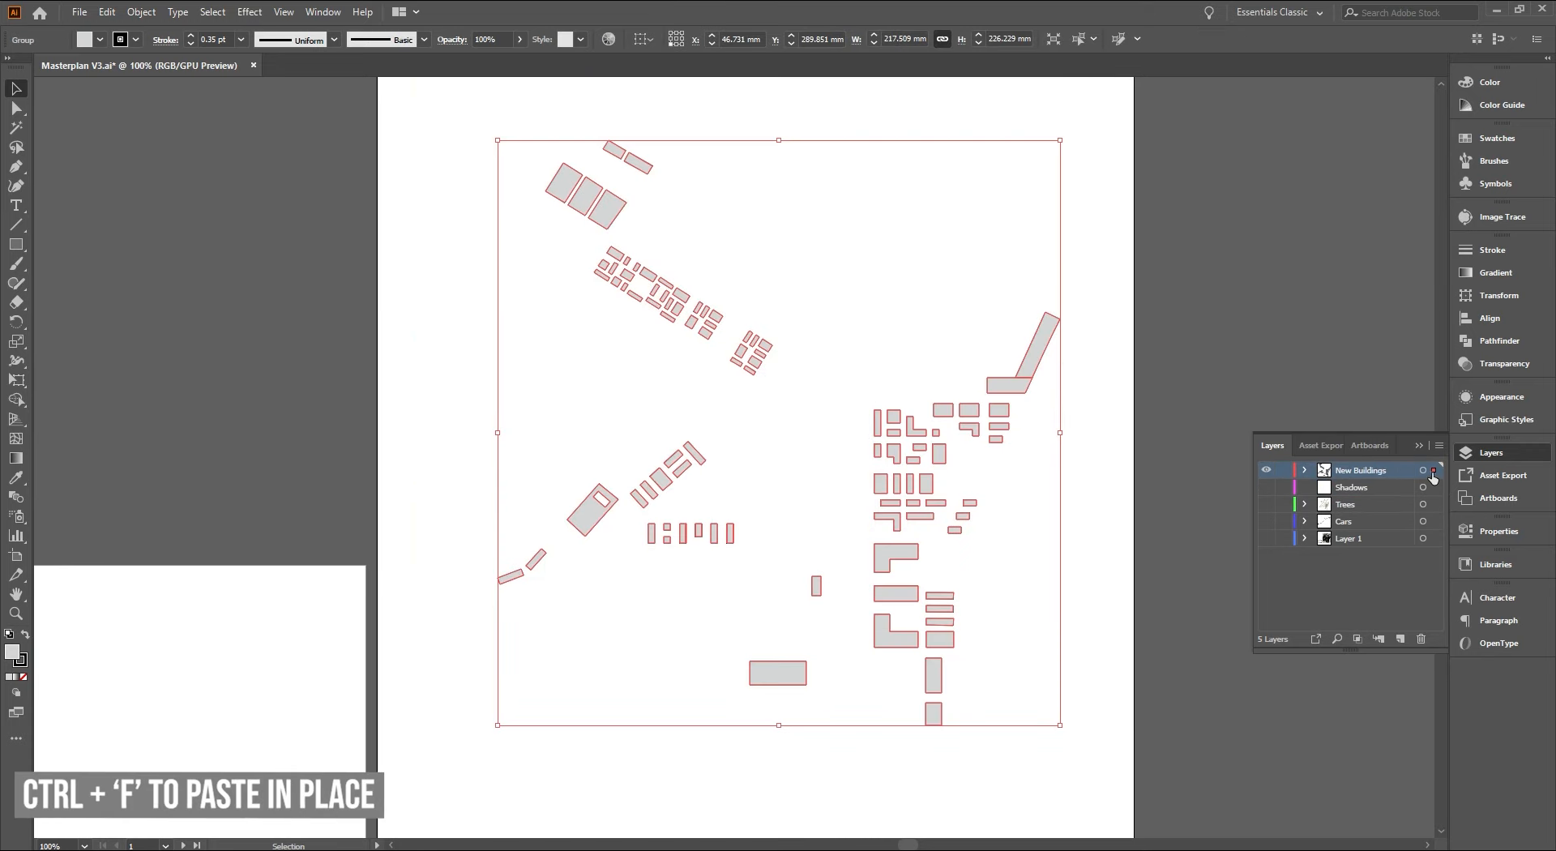
{"action": "left_click", "coordinate": [1235, 338]}
Hide New Buildings, show the Shadows layer and give its building copy a black 000000 fill with no stroke
{"action": "left_click", "coordinate": [1266, 470]}
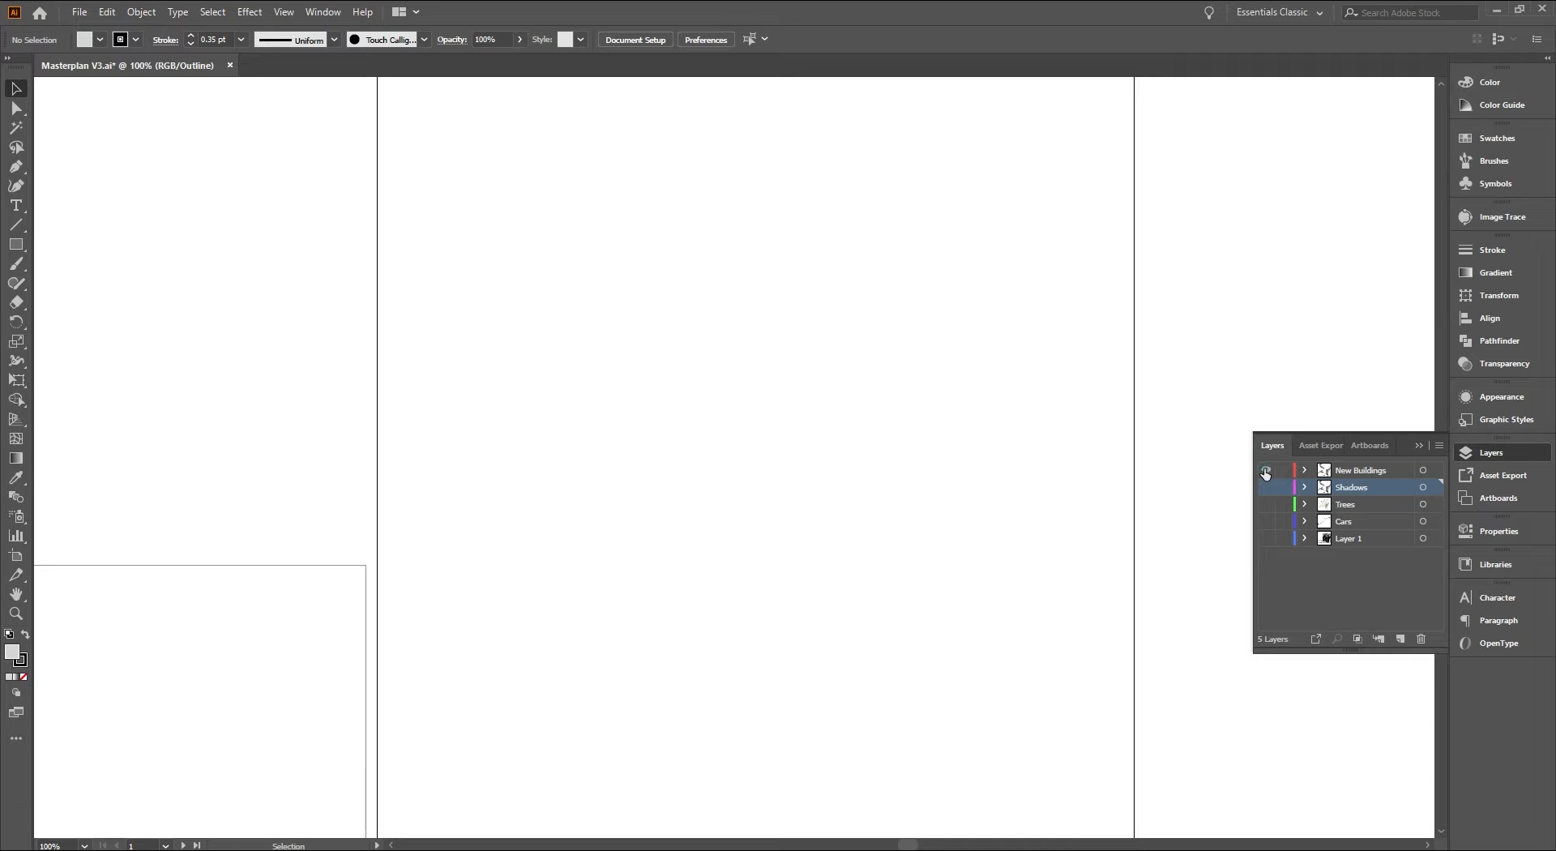
{"action": "left_click", "coordinate": [1266, 487]}
{"action": "left_click", "coordinate": [1212, 363]}
{"action": "left_click_drag", "start_coordinate": [843, 412], "coordinate": [756, 531]}
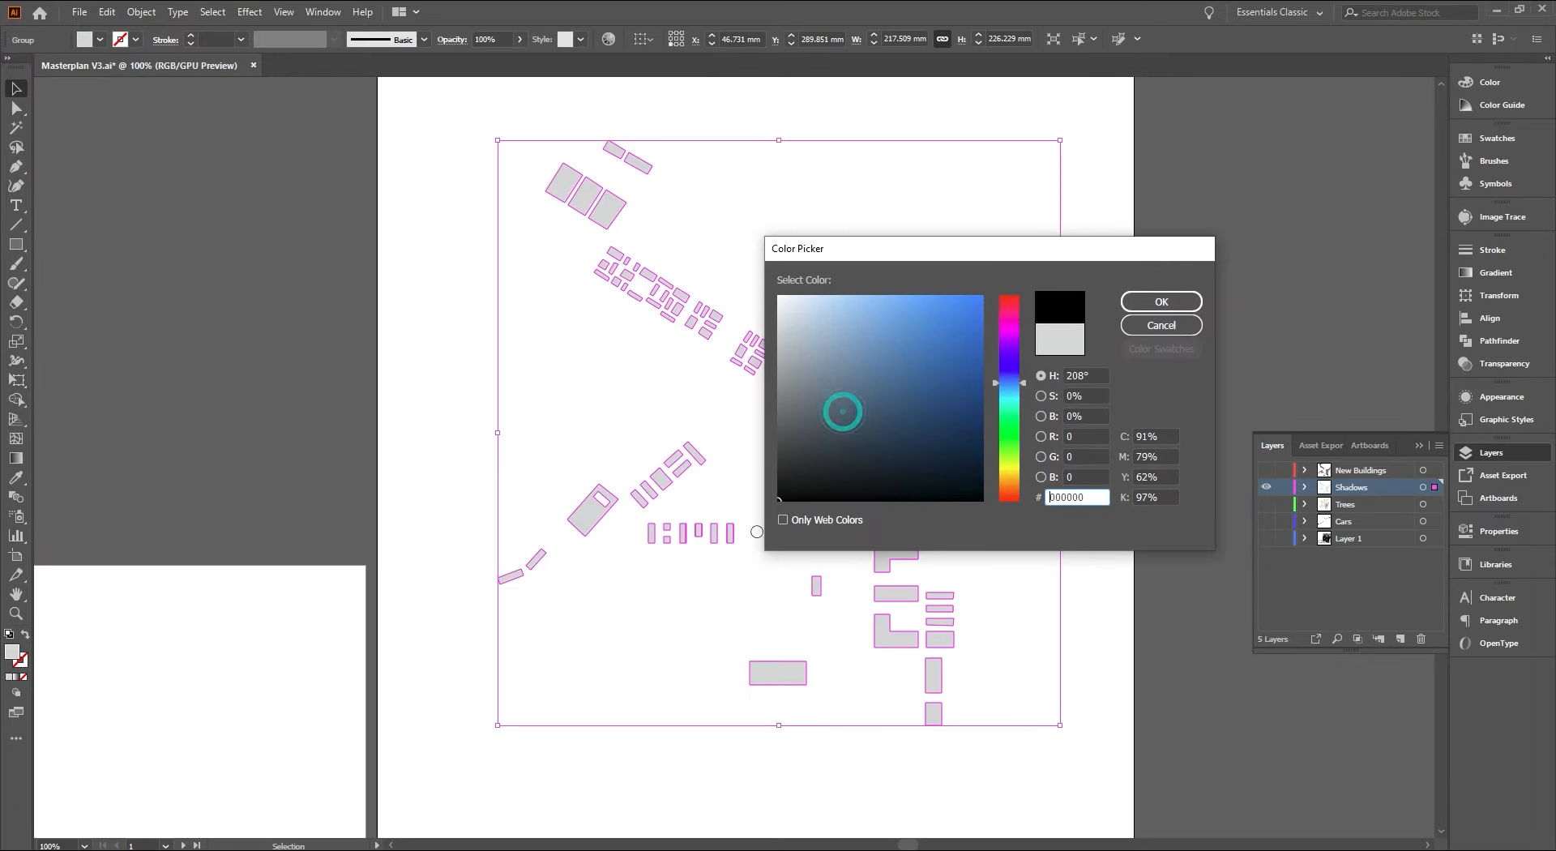
{"action": "left_click", "coordinate": [1138, 307]}
{"action": "left_click", "coordinate": [1121, 307]}
Show New Buildings again and offset the whole shadow group slightly down and to the right of the buildings
{"action": "left_click", "coordinate": [1266, 473]}
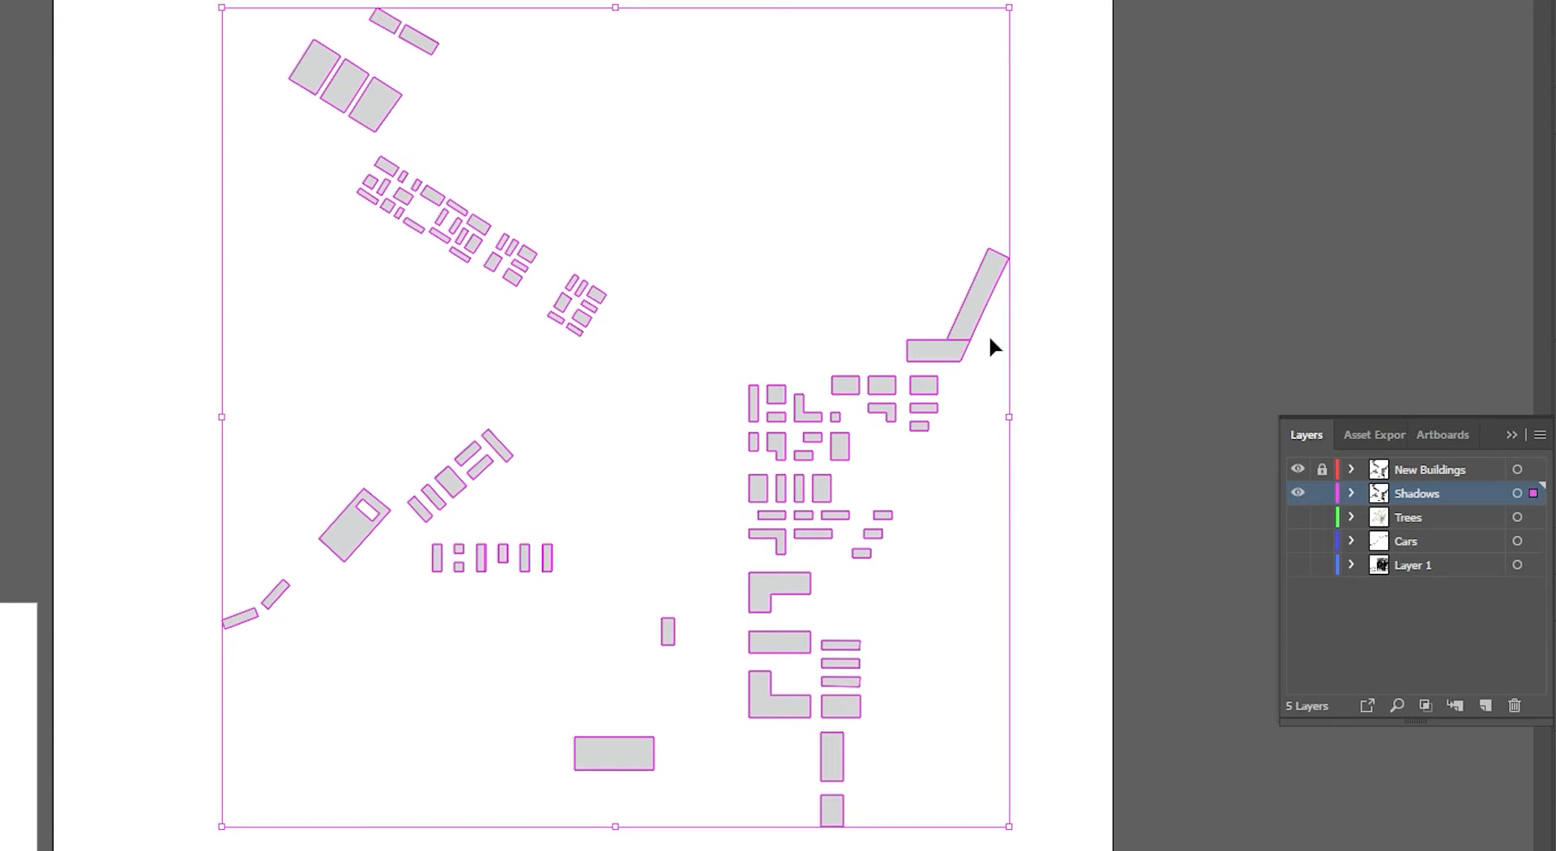
{"action": "key", "text": "shift+Down"}
{"action": "key", "text": "shift+Right"}
{"action": "key", "text": "Left"}
{"action": "key", "text": "Left"}
{"action": "key", "text": "Left"}
{"action": "key", "text": "Left"}
{"action": "key", "text": "Up"}
{"action": "key", "text": "Up"}
{"action": "key", "text": "Up"}
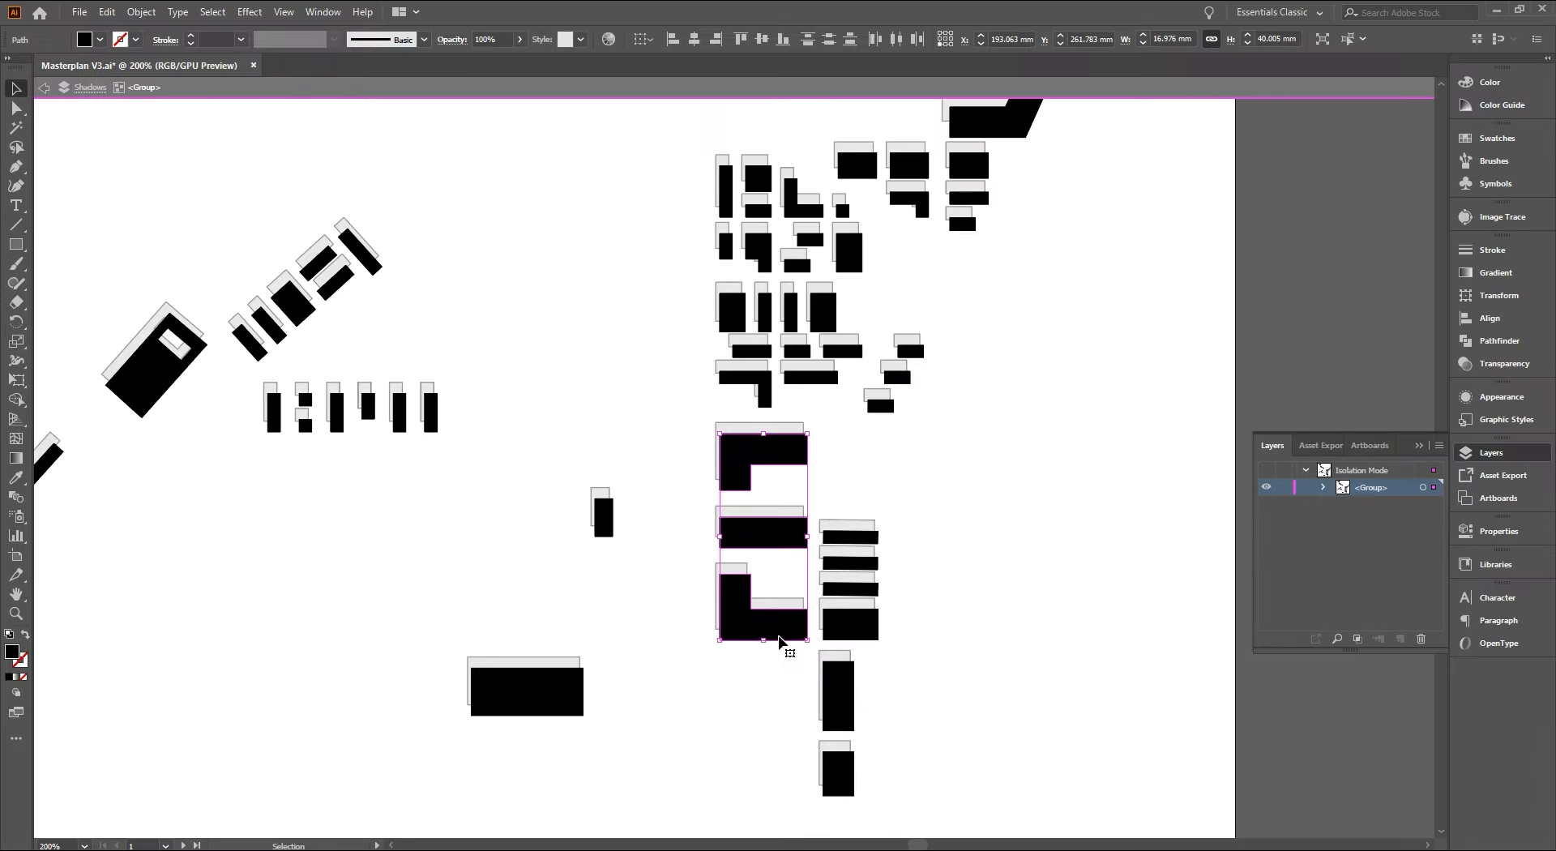
Shift the shadows of the three large south-eastern blocks and the big southern rectangular building further down and right
{"action": "left_click", "coordinate": [780, 645]}
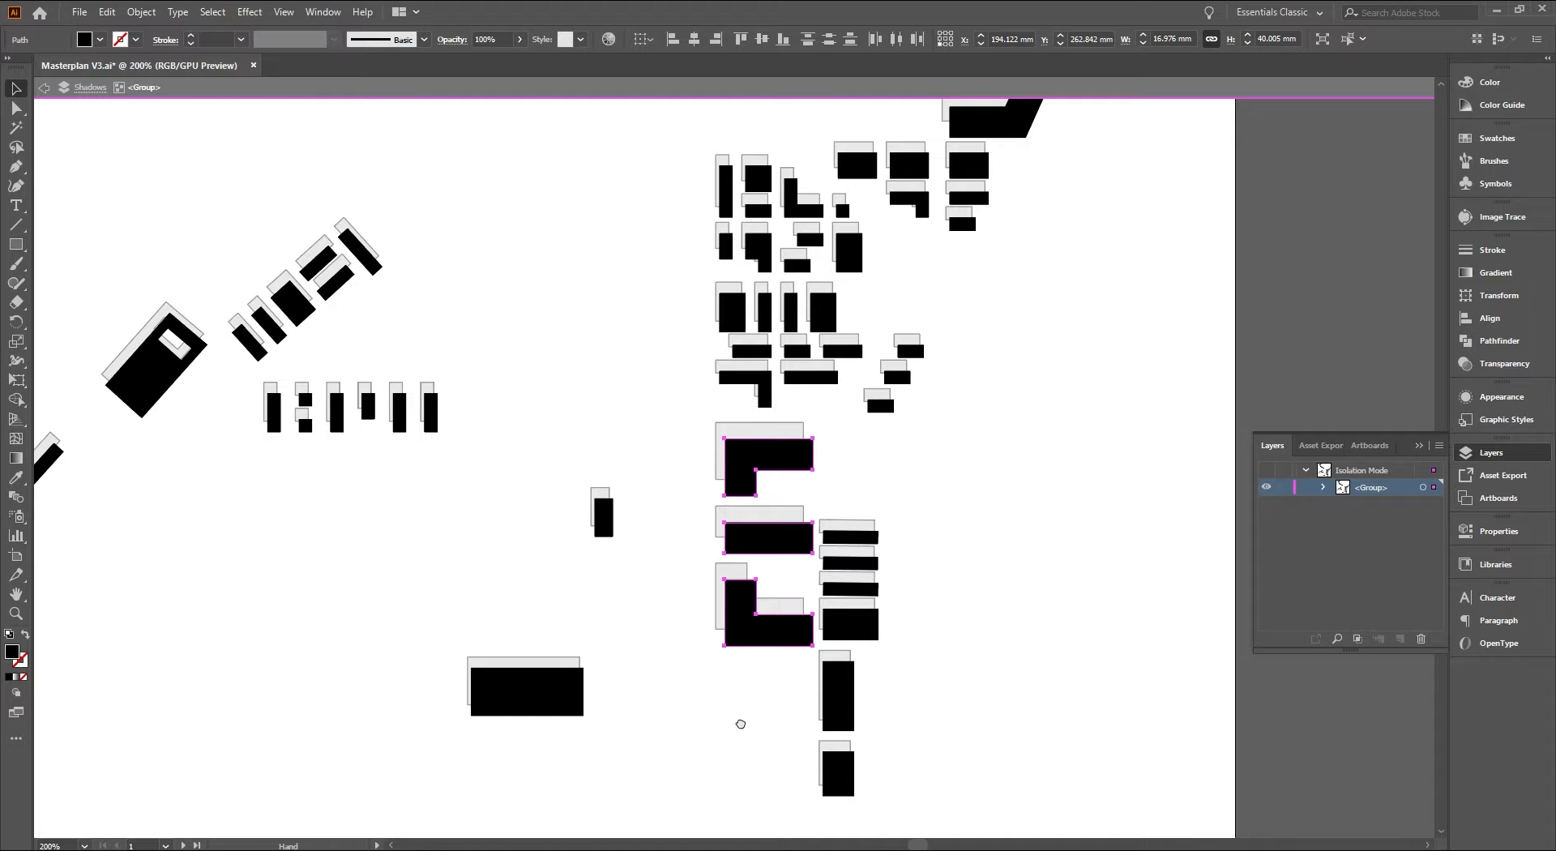
{"action": "left_click_drag", "start_coordinate": [740, 724], "coordinate": [886, 630]}
{"action": "left_click", "coordinate": [724, 620]}
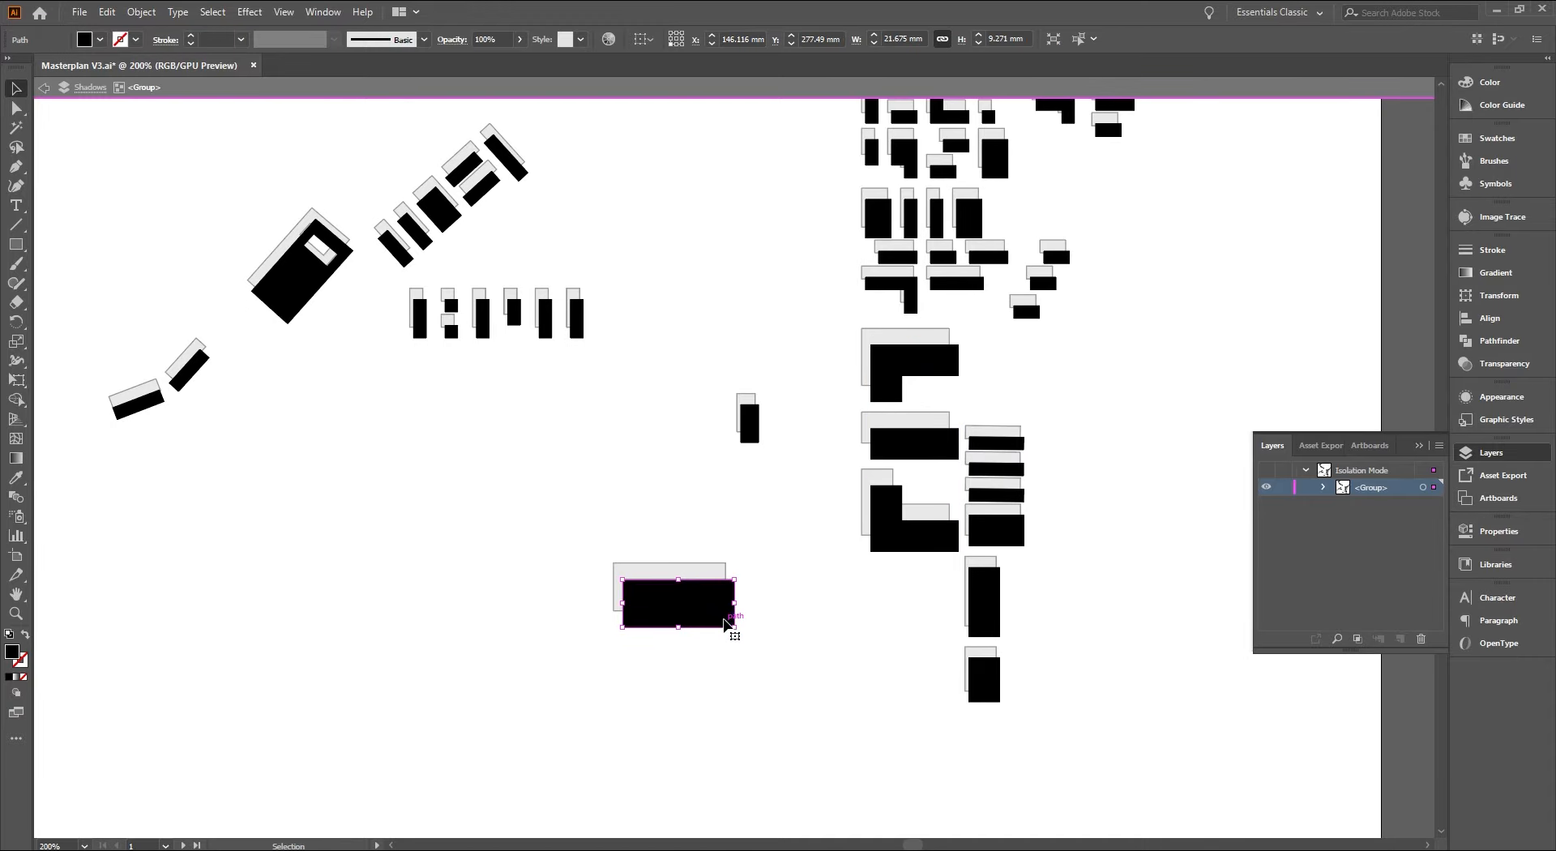
Nudge the shadow of the large building with the courtyard opening further down and right to lengthen it
{"action": "left_click", "coordinate": [298, 302]}
{"action": "key", "text": "Right"}
{"action": "key", "text": "Right"}
{"action": "key", "text": "Right"}
{"action": "key", "text": "Right"}
{"action": "key", "text": "Down"}
{"action": "key", "text": "Down"}
{"action": "key", "text": "Down"}
{"action": "key", "text": "Down"}
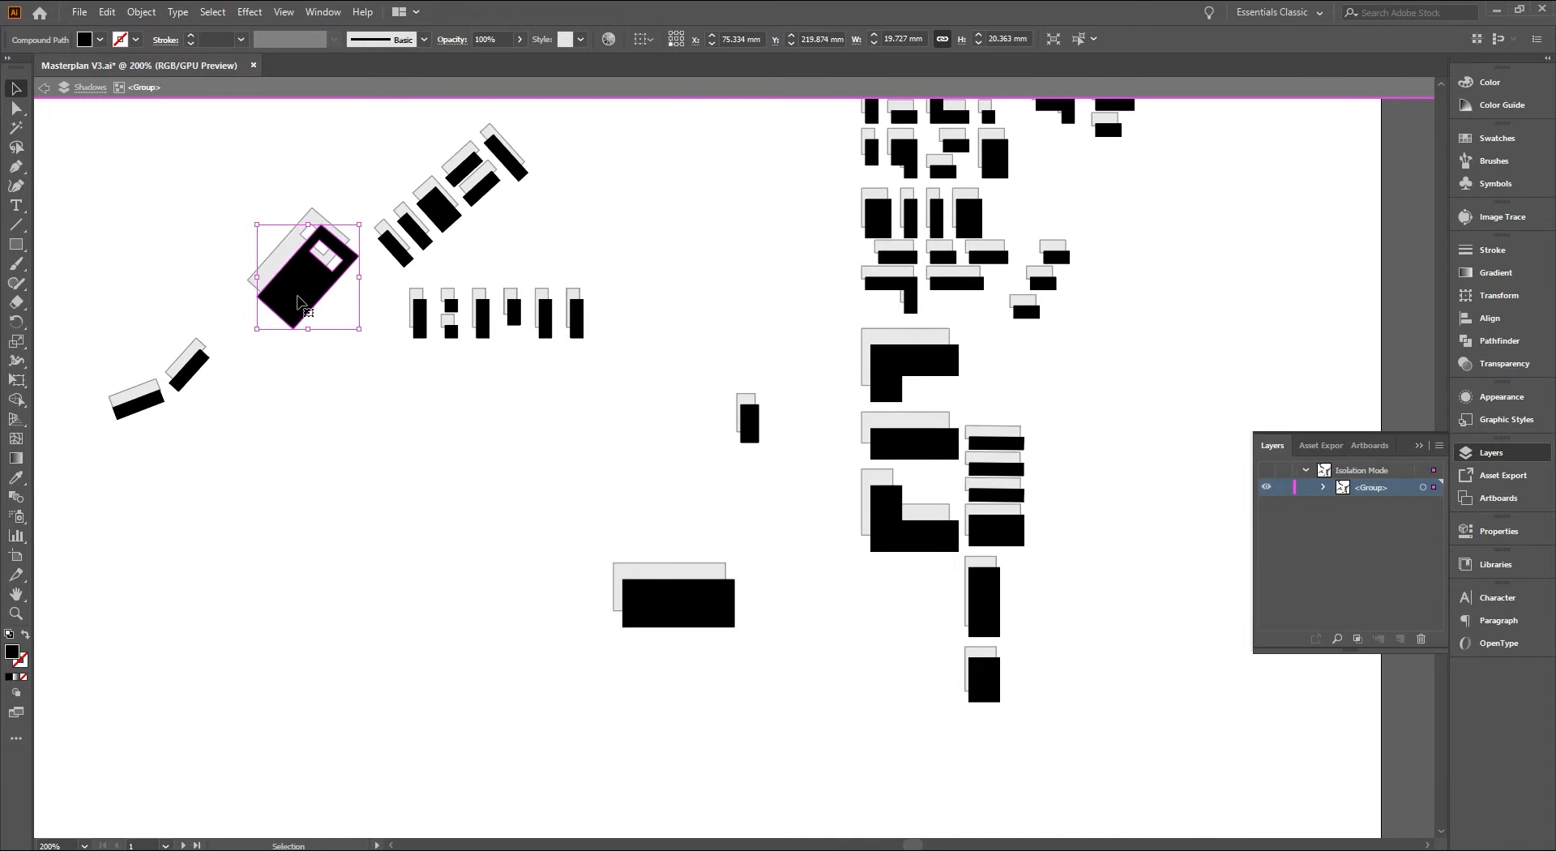
Nudge the shadows of the three large adjoining north-western buildings further down and right together
{"action": "left_click_drag", "start_coordinate": [813, 275], "coordinate": [910, 601]}
{"action": "left_click_drag", "start_coordinate": [733, 306], "coordinate": [880, 705]}
{"action": "left_click", "coordinate": [504, 331]}
{"action": "left_click", "coordinate": [533, 380], "text": "shift"}
{"action": "left_click", "coordinate": [567, 405], "text": "shift"}
{"action": "key", "text": "Right"}
{"action": "key", "text": "Right"}
{"action": "key", "text": "Right"}
{"action": "key", "text": "Right"}
{"action": "key", "text": "Down"}
{"action": "key", "text": "Down"}
{"action": "key", "text": "Down"}
{"action": "key", "text": "Down"}
{"action": "key", "text": "Left"}
{"action": "left_click", "coordinate": [804, 457]}
Shorten the shadows of the small buildings in the north-western cluster by moving them back up and left
{"action": "scroll", "coordinate": [804, 457], "scroll_direction": "down", "scroll_amount": 1}
{"action": "left_click_drag", "start_coordinate": [876, 486], "coordinate": [703, 330]}
{"action": "scroll", "coordinate": [617, 438], "scroll_direction": "up", "scroll_amount": 1}
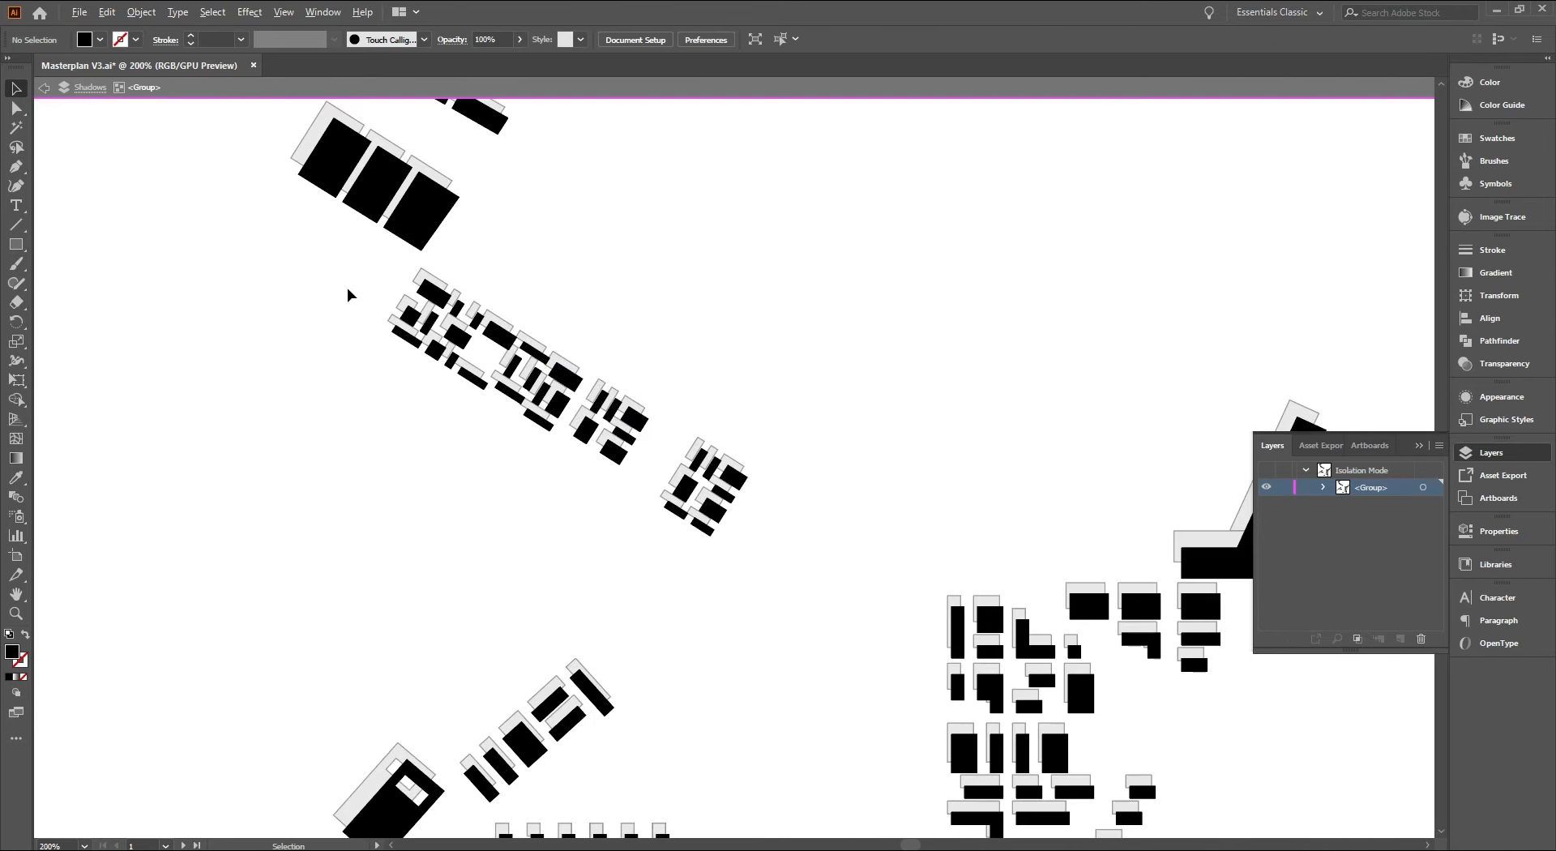
{"action": "scroll", "coordinate": [348, 284], "scroll_direction": "up", "scroll_amount": 1}
{"action": "left_click_drag", "start_coordinate": [372, 260], "coordinate": [993, 697]}
{"action": "key", "text": "Left"}
{"action": "key", "text": "Left"}
{"action": "key", "text": "Up"}
{"action": "key", "text": "Up"}
{"action": "key", "text": "Up"}
{"action": "key", "text": "space"}
{"action": "left_click", "coordinate": [1083, 708]}
Add two anchor points to the first large north-western building's shadow and move them onto the building's opposite corners
{"action": "left_click_drag", "start_coordinate": [349, 154], "coordinate": [539, 413]}
{"action": "scroll", "coordinate": [500, 347], "scroll_direction": "up", "scroll_amount": 2}
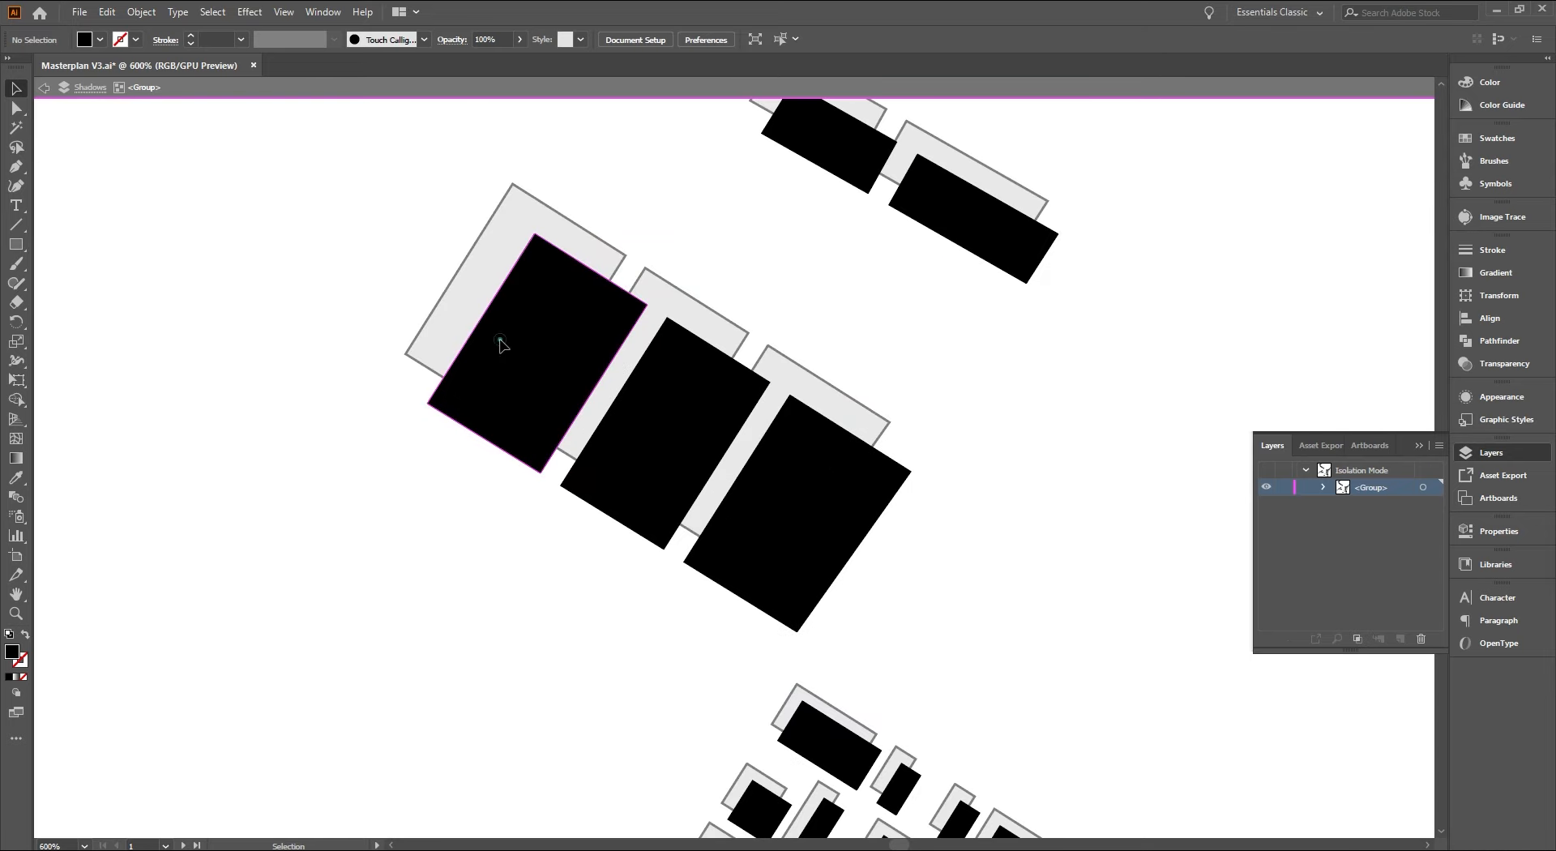
{"action": "left_click", "coordinate": [500, 345]}
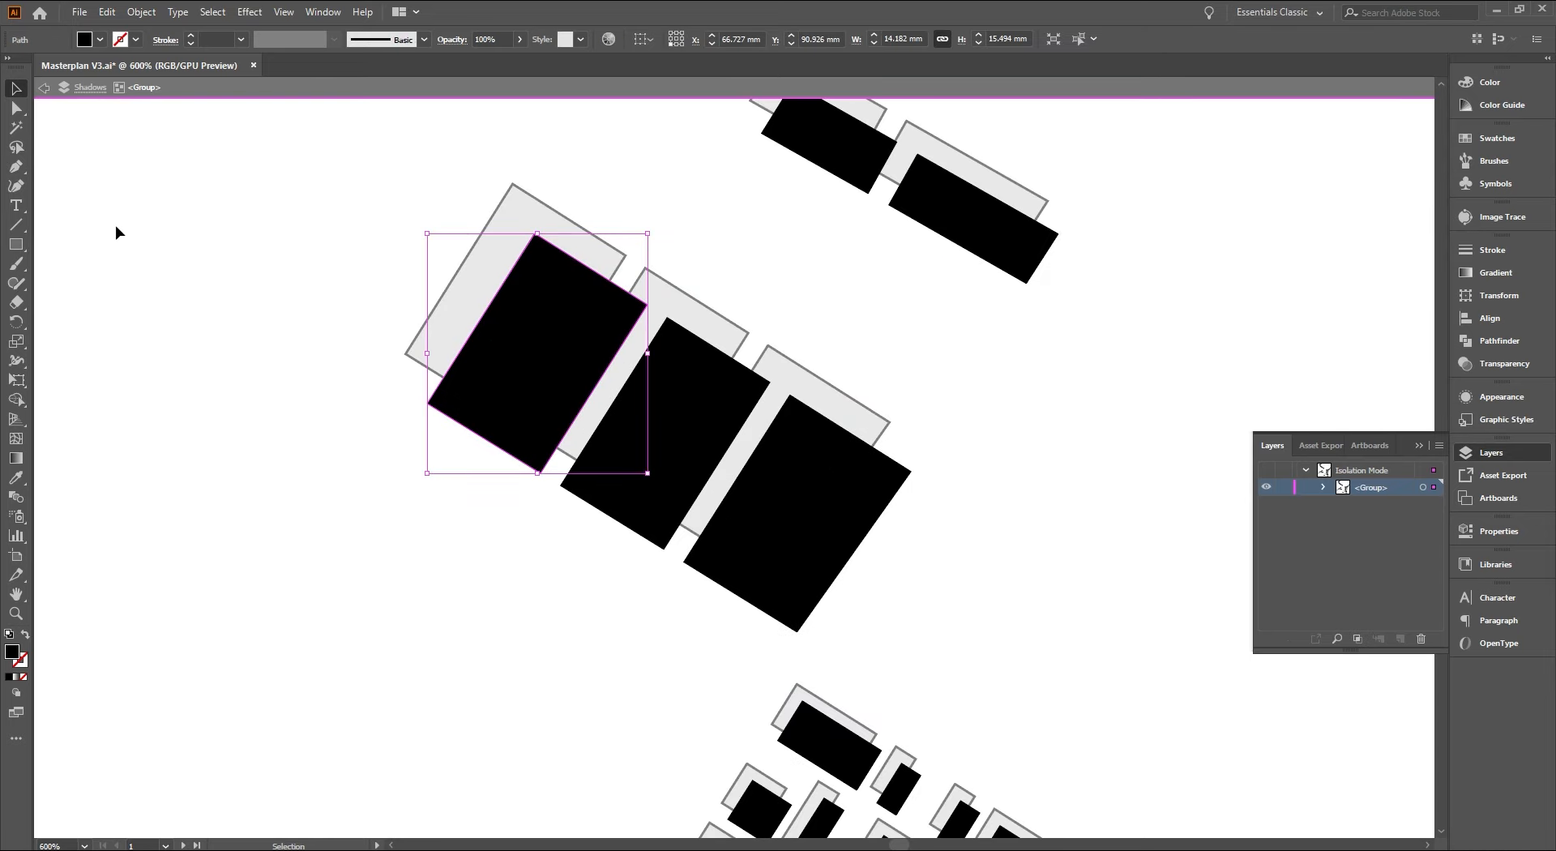
{"action": "left_click", "coordinate": [15, 168]}
{"action": "left_click", "coordinate": [444, 377]}
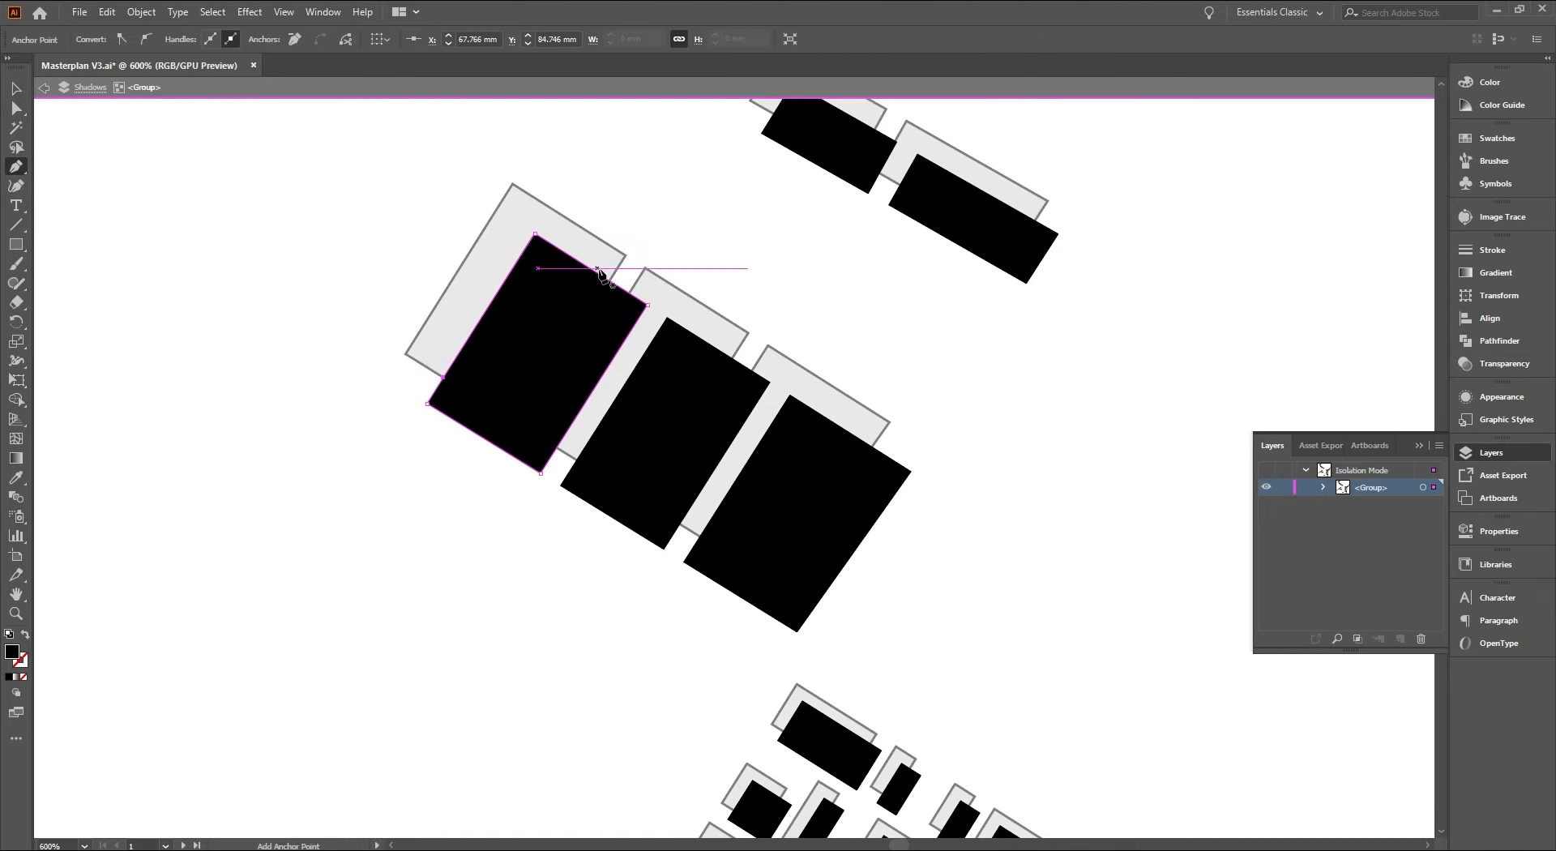
{"action": "left_click_drag", "start_coordinate": [610, 286], "coordinate": [625, 268]}
{"action": "left_click_drag", "start_coordinate": [444, 377], "coordinate": [405, 355]}
{"action": "left_click", "coordinate": [379, 434]}
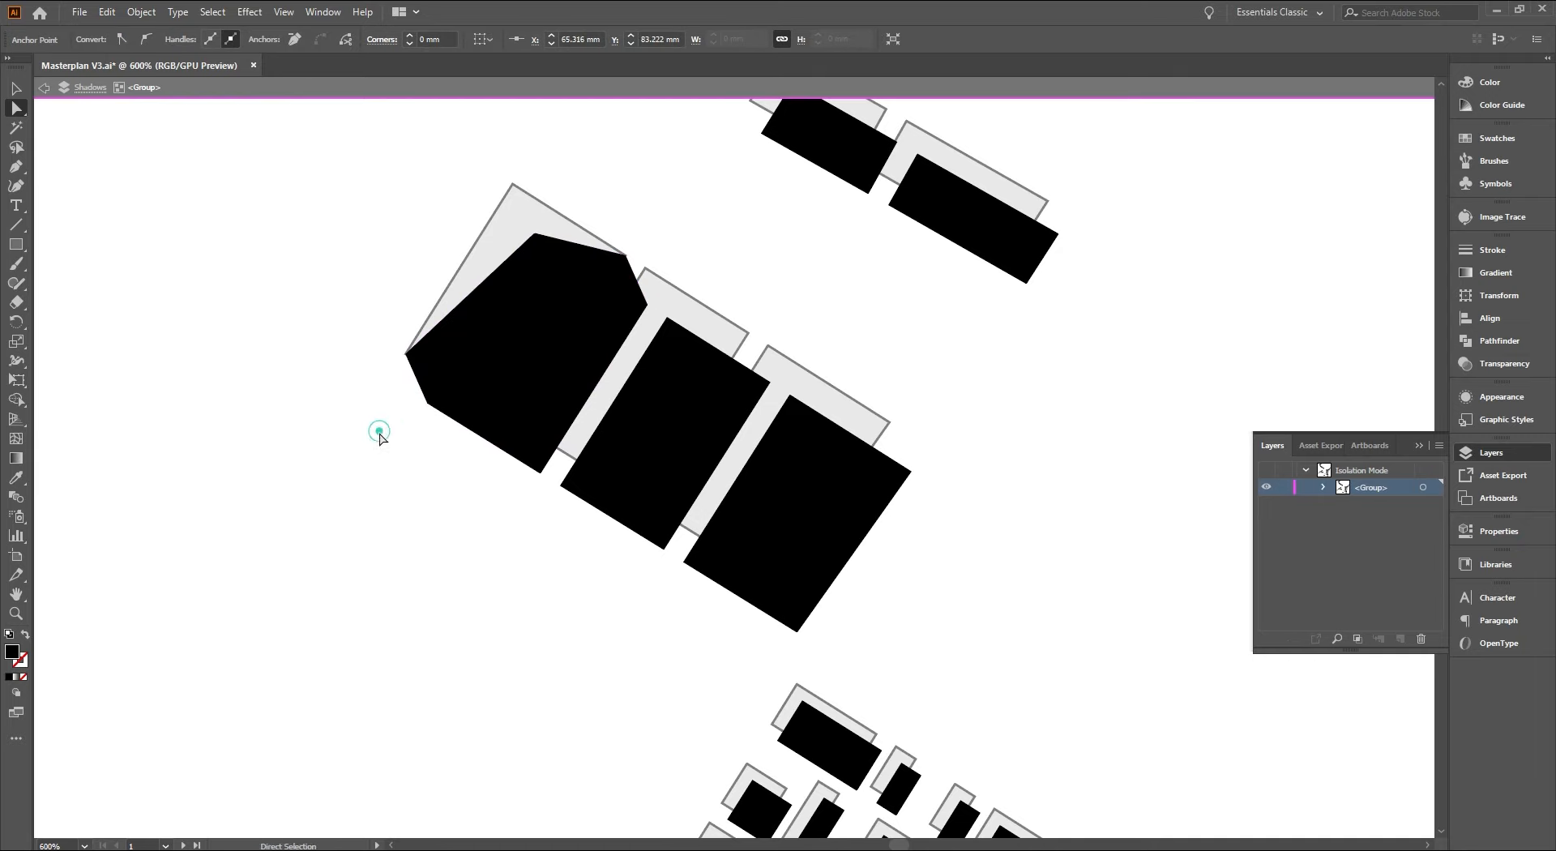
Replace the shadows of the other two large north-western buildings, using the reshaped first shadow as the copy
{"action": "left_click_drag", "start_coordinate": [435, 467], "coordinate": [296, 391]}
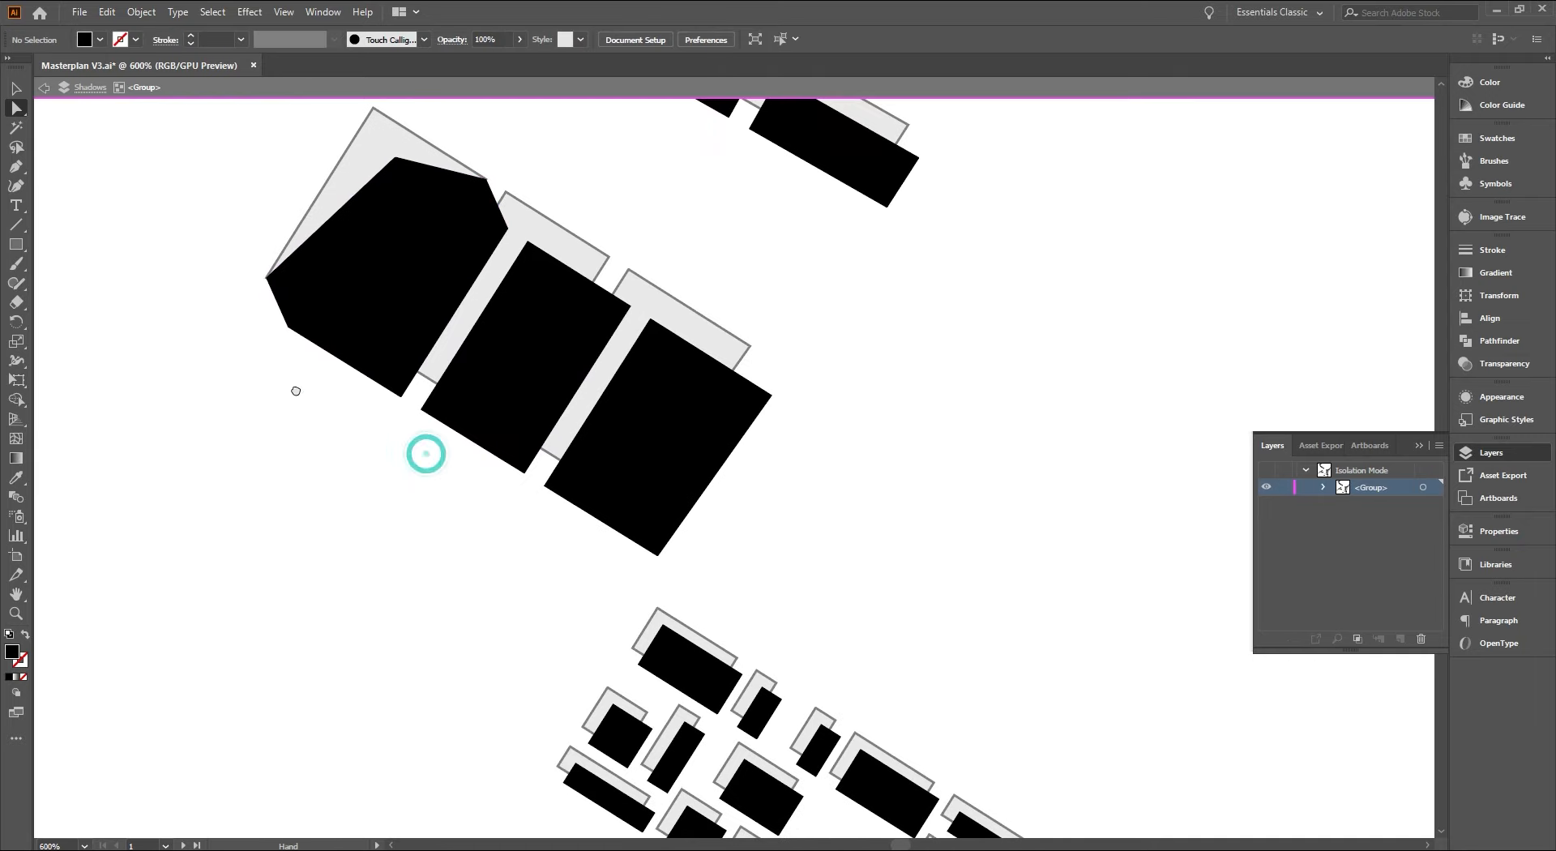
{"action": "left_click", "coordinate": [578, 365]}
{"action": "key", "text": "Delete"}
{"action": "left_click", "coordinate": [646, 451]}
{"action": "key", "text": "Delete"}
{"action": "left_click_drag", "start_coordinate": [427, 323], "coordinate": [686, 470]}
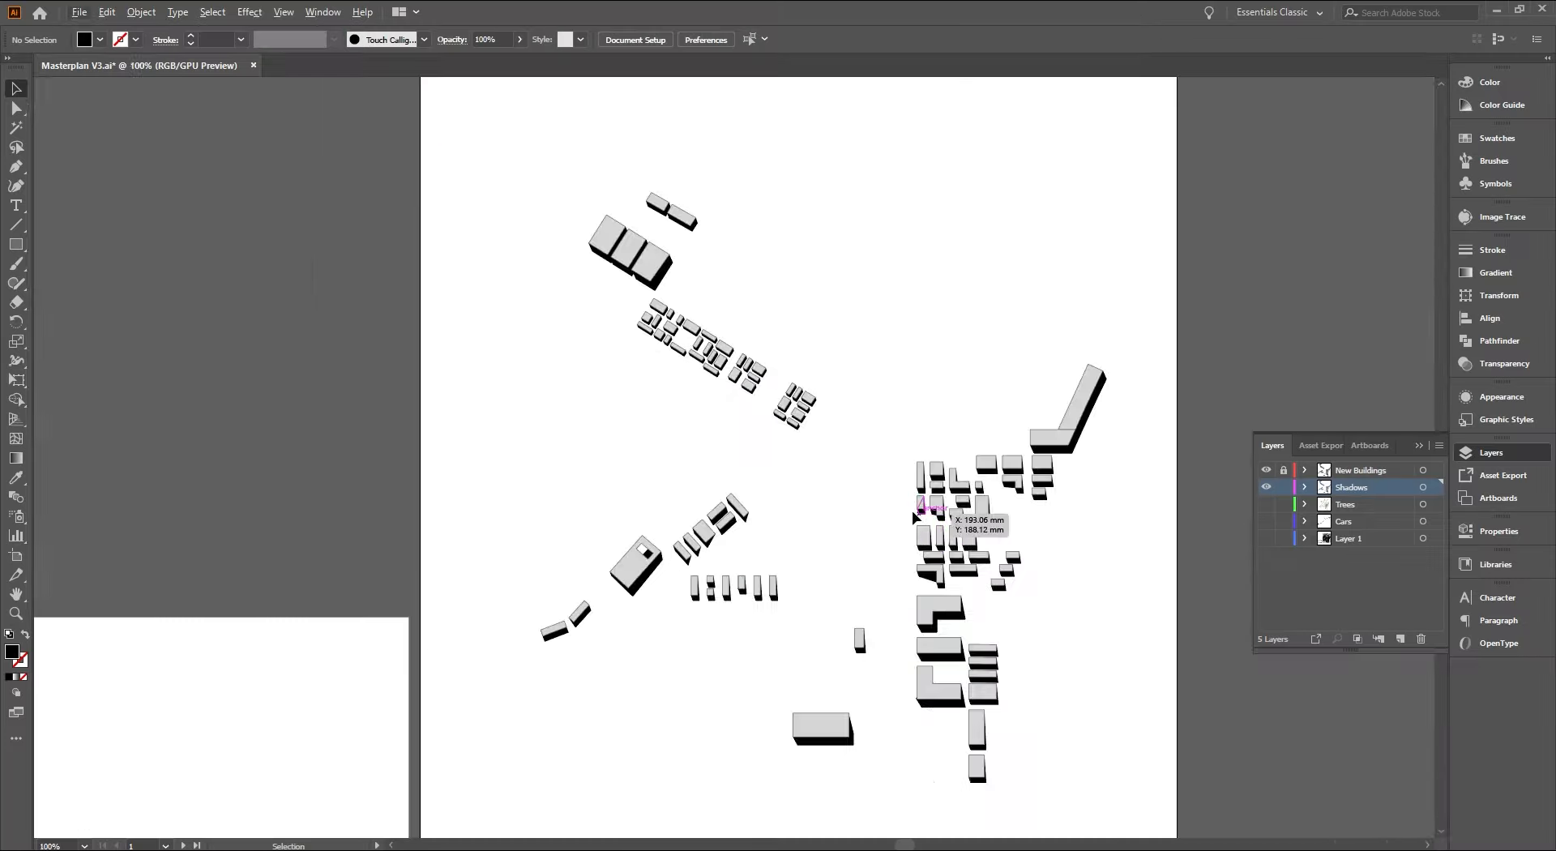
Check the completed building shadows and show the Trees, Cars and Layer 1 layers again
{"action": "scroll", "coordinate": [608, 653], "scroll_direction": "up", "scroll_amount": 5}
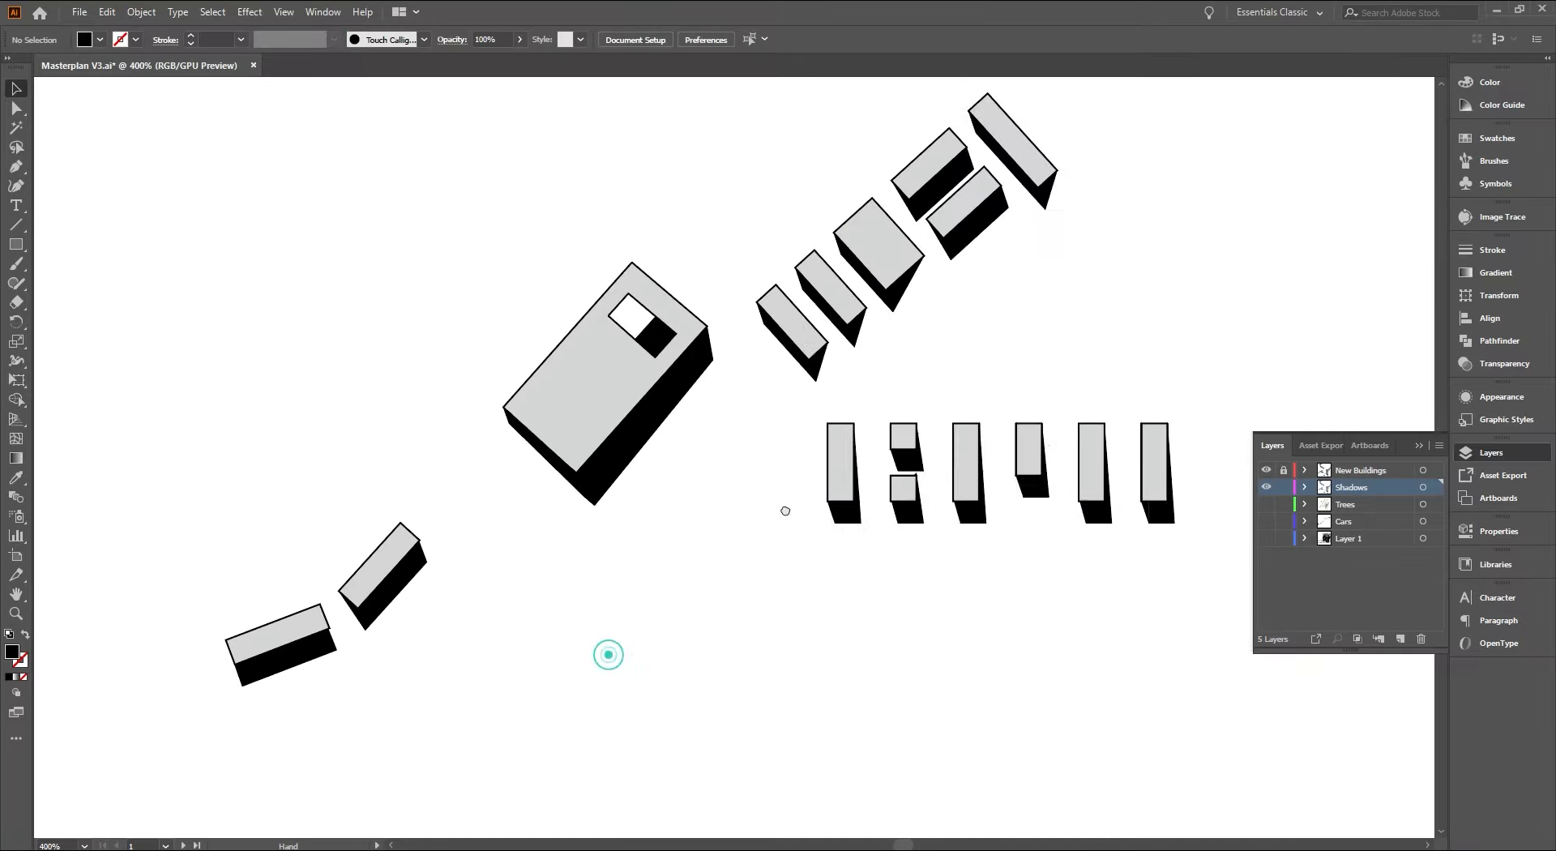
{"action": "scroll", "coordinate": [1077, 608], "scroll_direction": "up", "scroll_amount": 3}
{"action": "key", "text": "ctrl+0"}
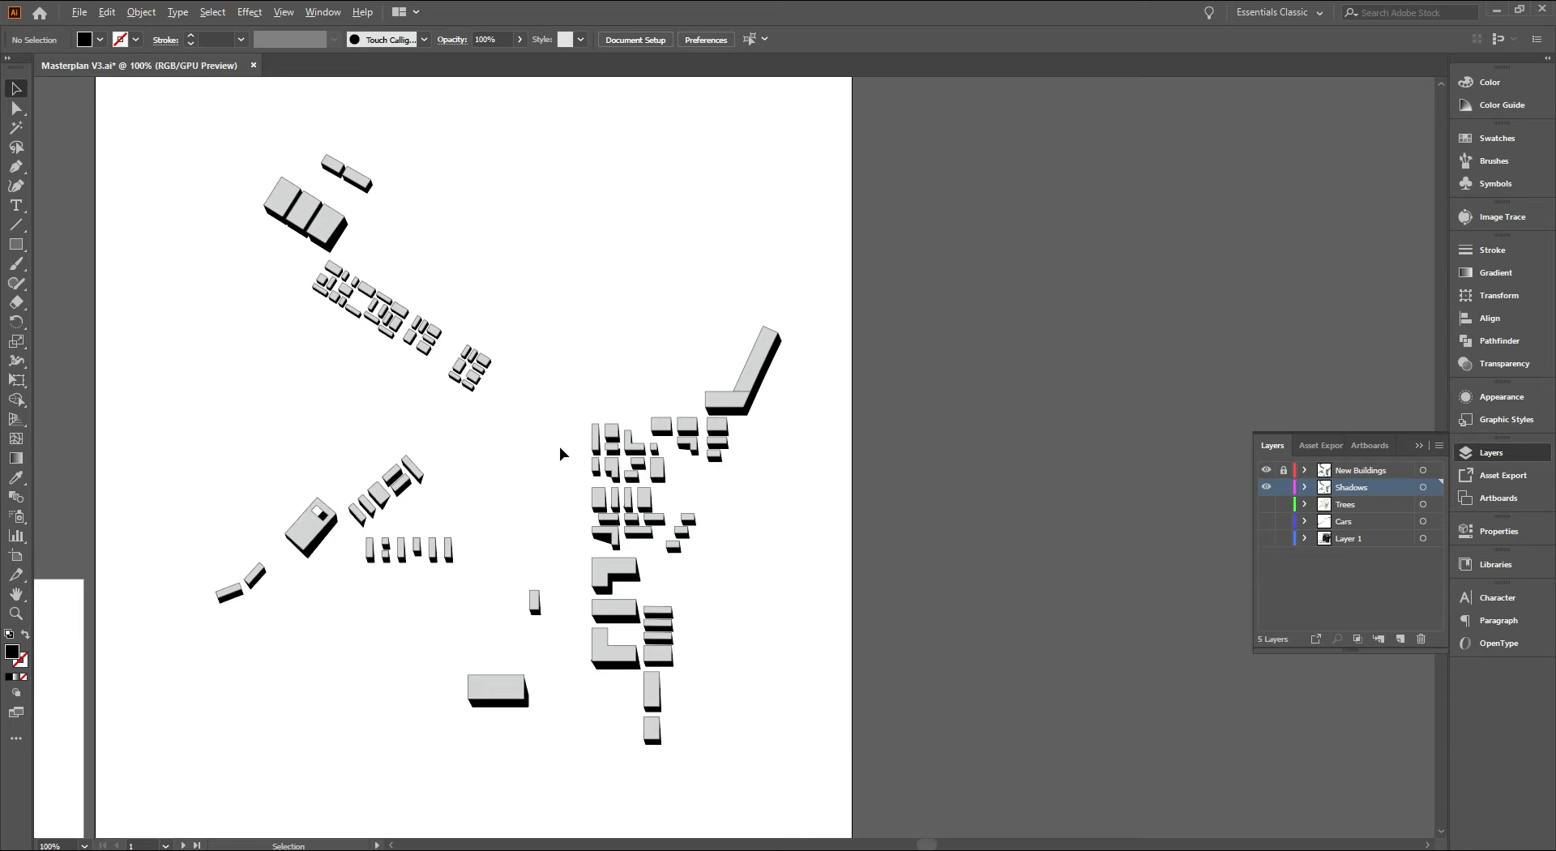
{"action": "left_click", "coordinate": [1266, 504]}
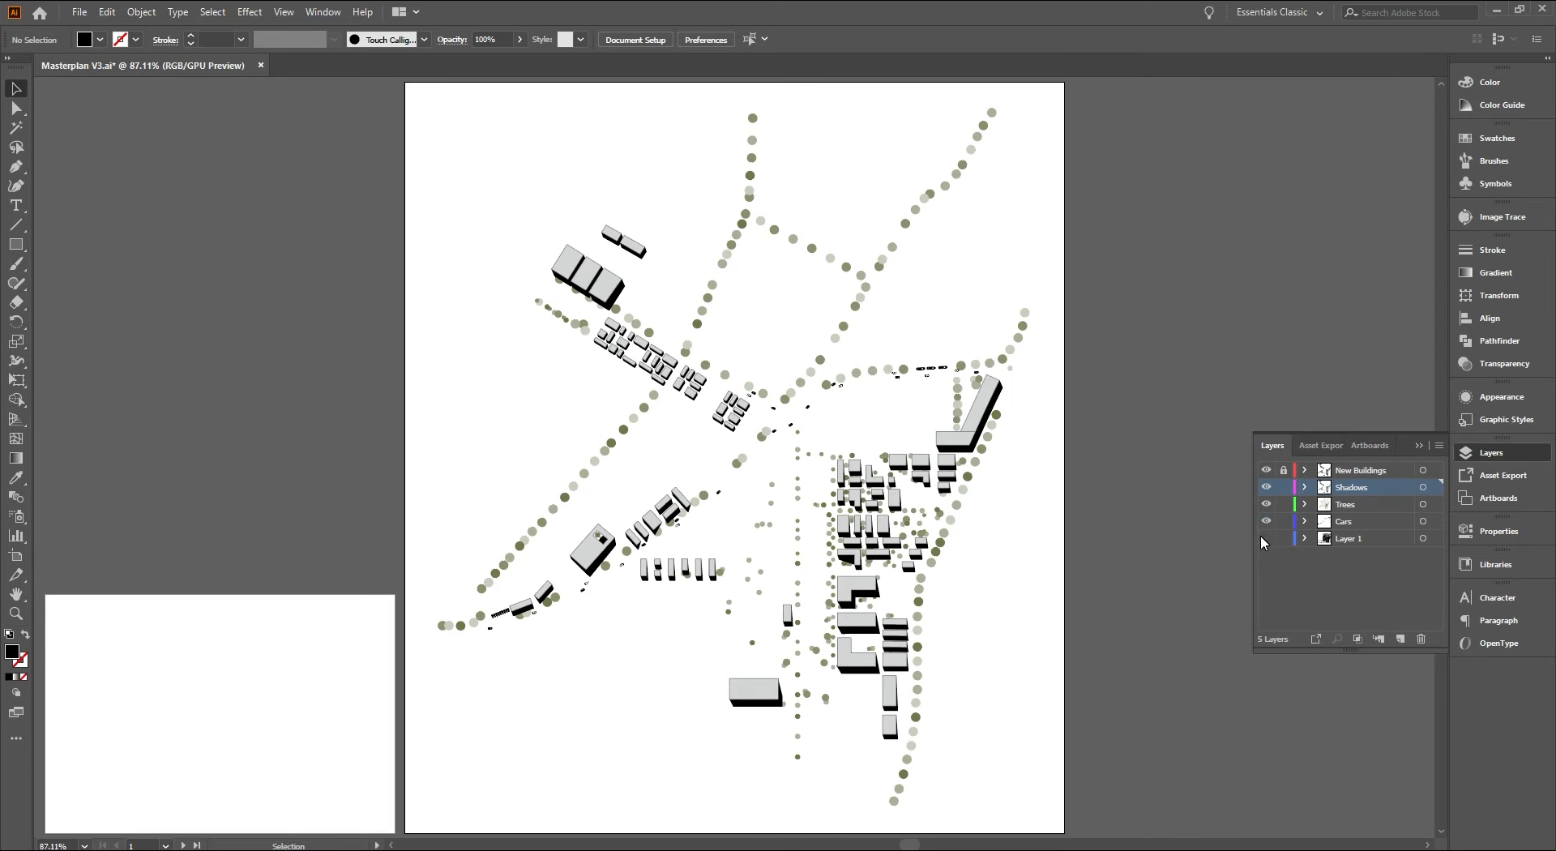
{"action": "left_click", "coordinate": [1266, 538]}
Select all artwork on the Shadows layer and make it semi-transparent, so the plan shows through
{"action": "left_click", "coordinate": [1423, 487]}
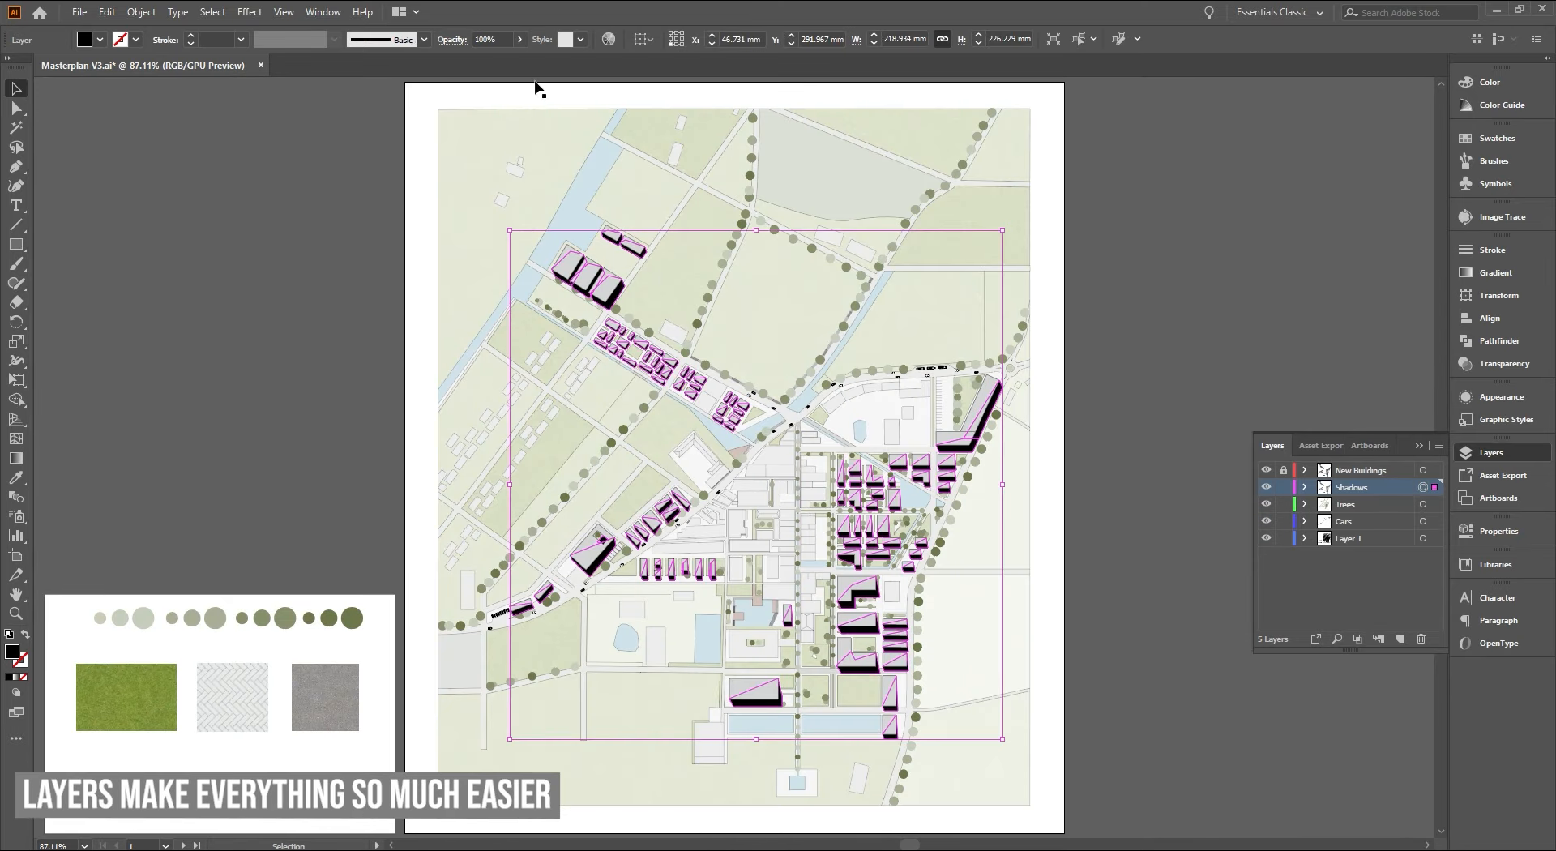
{"action": "left_click", "coordinate": [347, 244]}
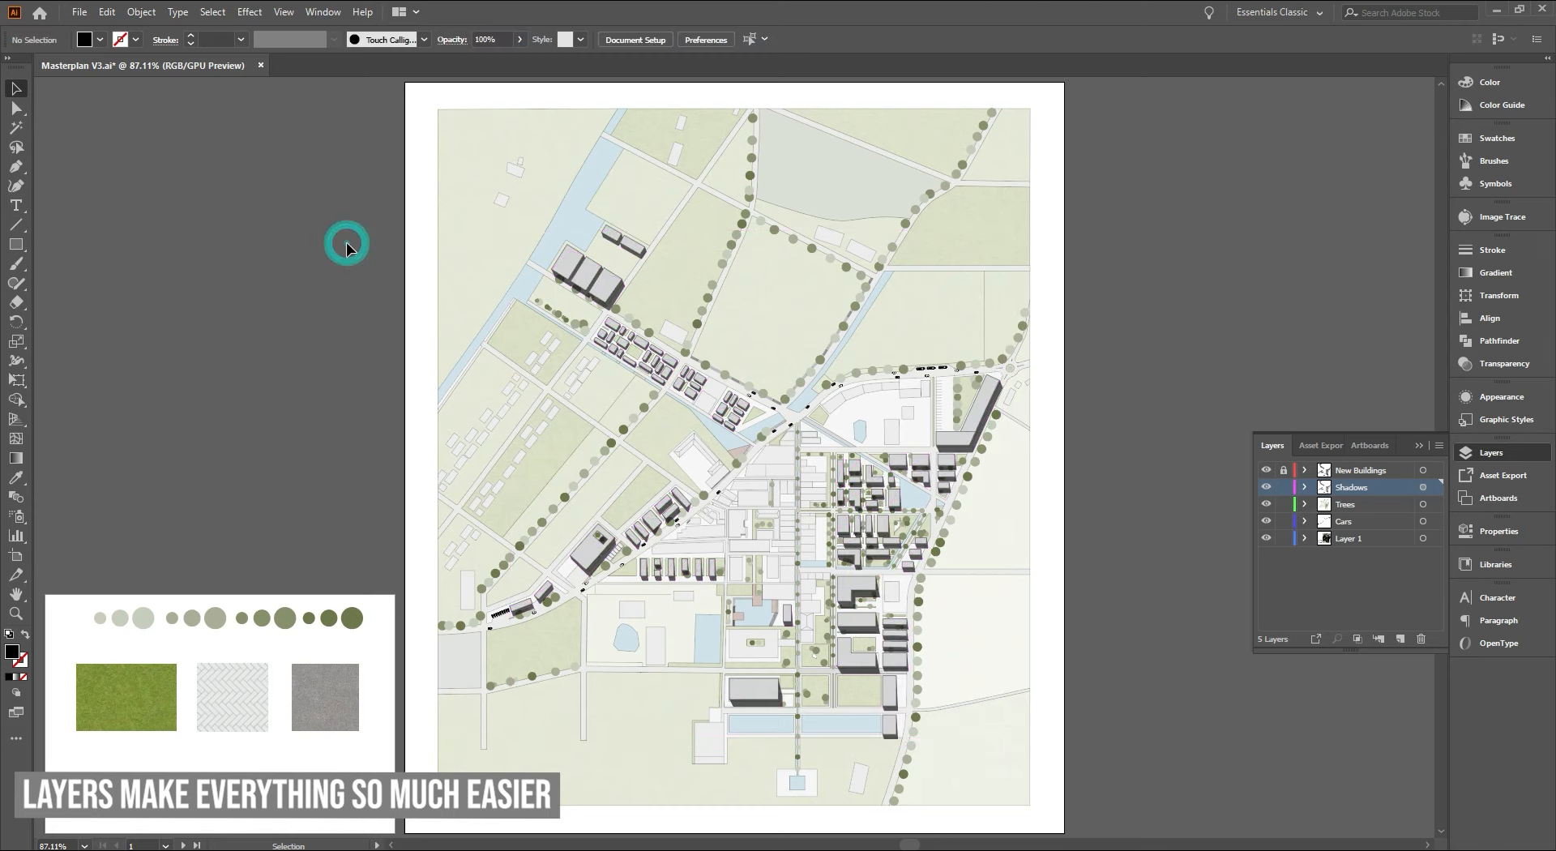
{"action": "scroll", "coordinate": [773, 414], "scroll_direction": "up", "scroll_amount": 2}
{"action": "left_click", "coordinate": [1419, 445]}
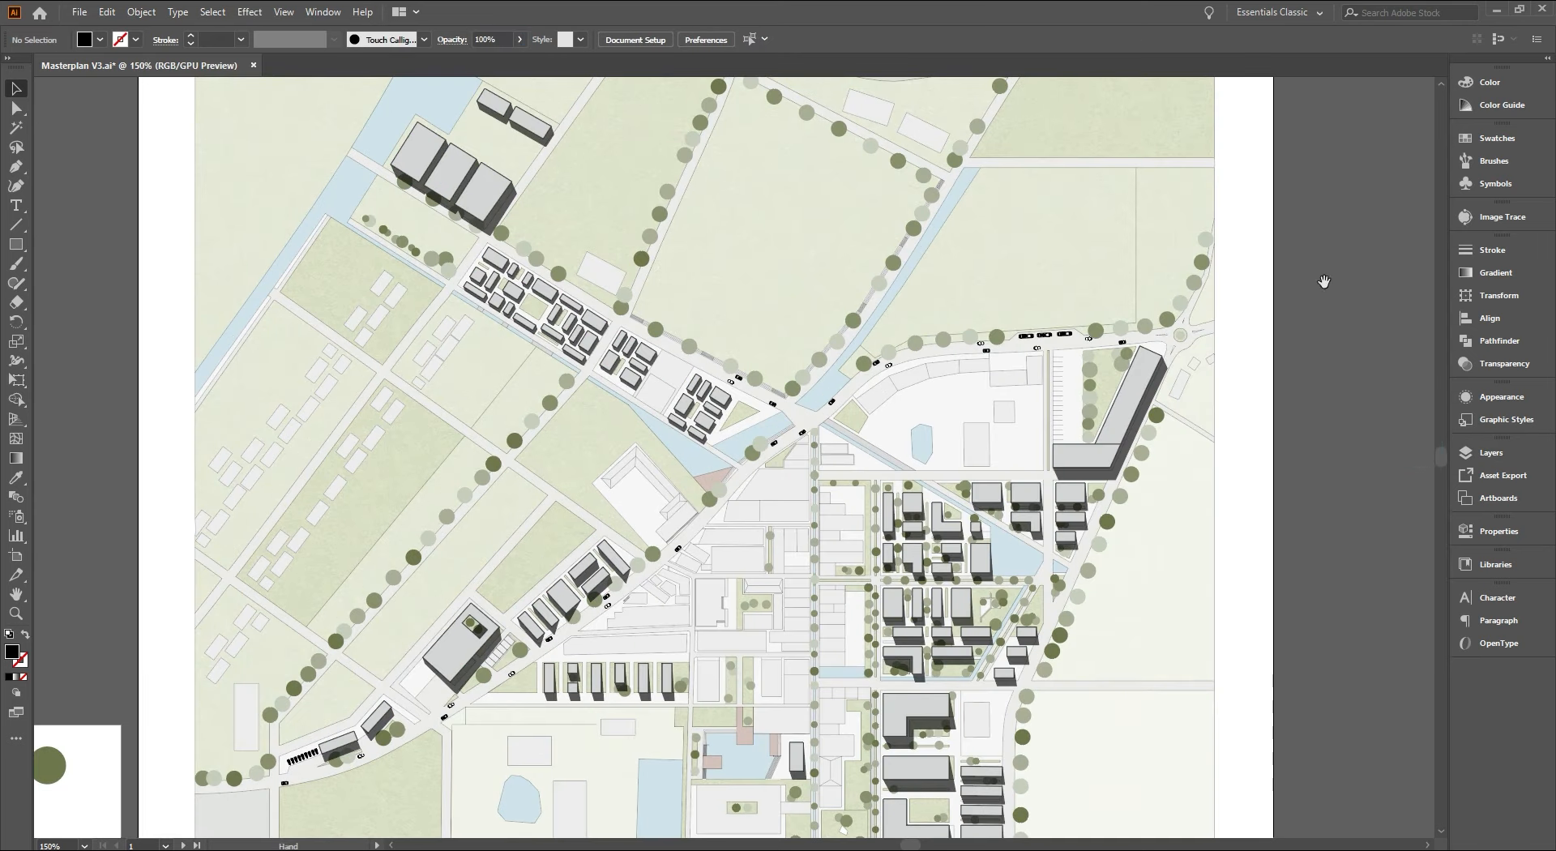
Examine how the shadows, trees and cars look together across the masterplan, from the northern fields to the southern blocks
{"action": "left_click_drag", "start_coordinate": [1323, 281], "coordinate": [1439, 575]}
{"action": "scroll", "coordinate": [1355, 345], "scroll_direction": "up", "scroll_amount": 1}
{"action": "left_click_drag", "start_coordinate": [1250, 347], "coordinate": [1349, 336]}
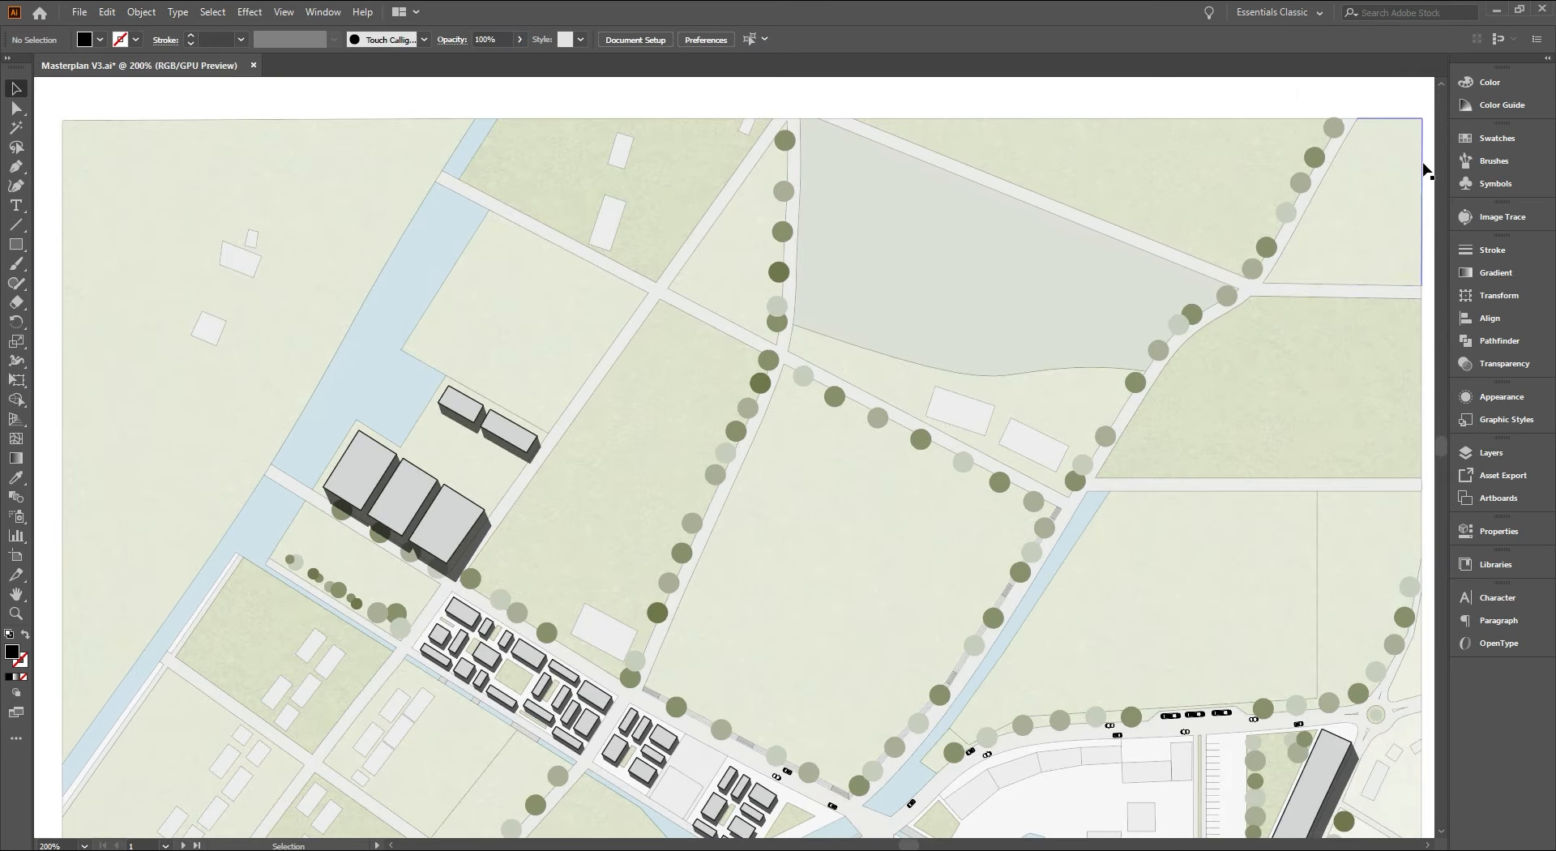
{"action": "scroll", "coordinate": [1424, 170], "scroll_direction": "down", "scroll_amount": 10}
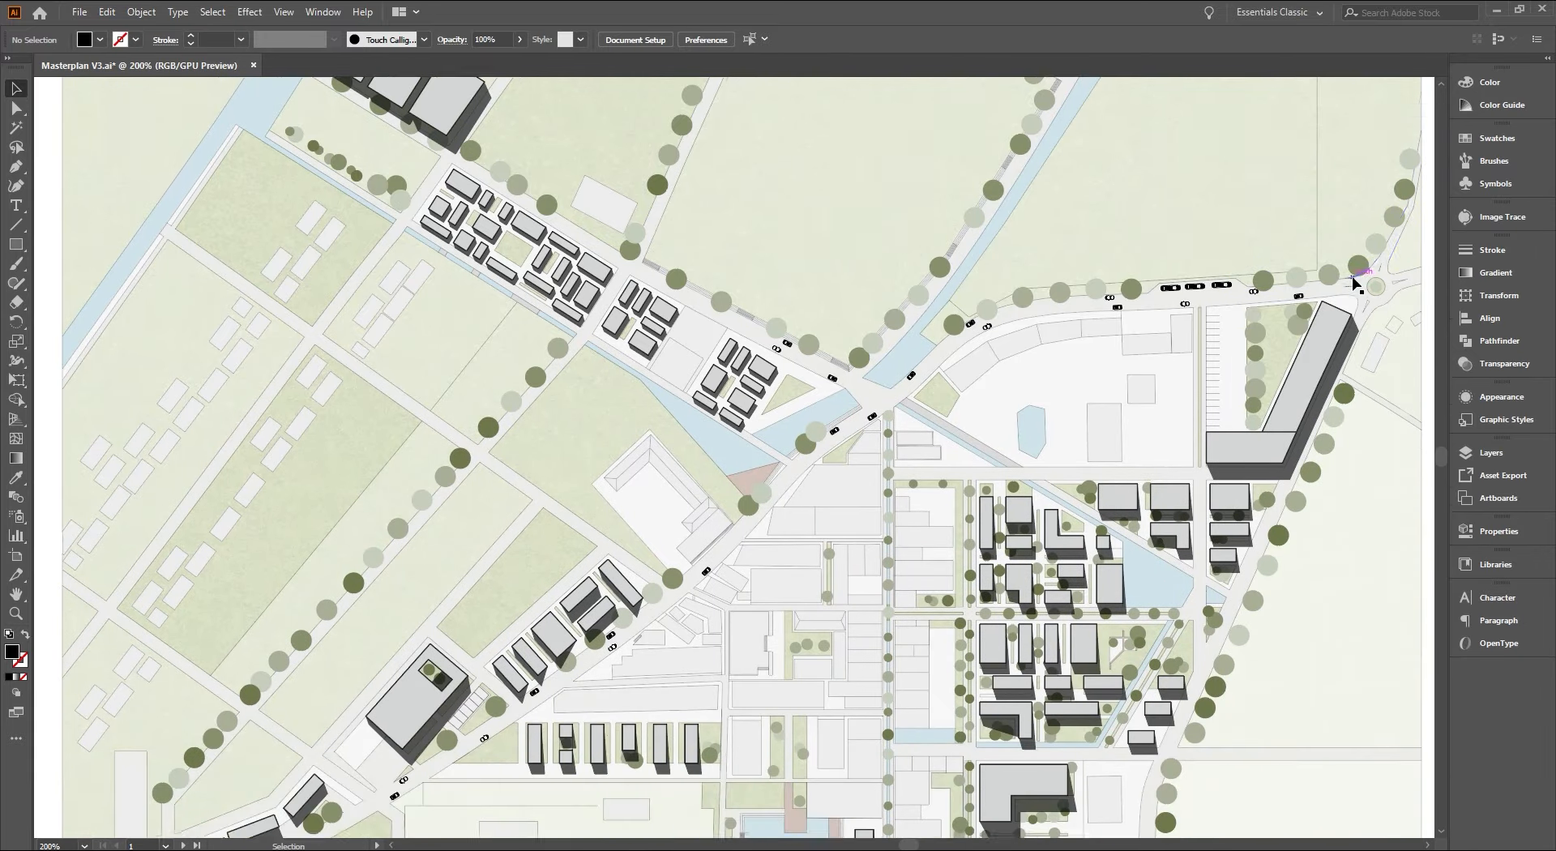
{"action": "scroll", "coordinate": [1418, 160], "scroll_direction": "down", "scroll_amount": 11}
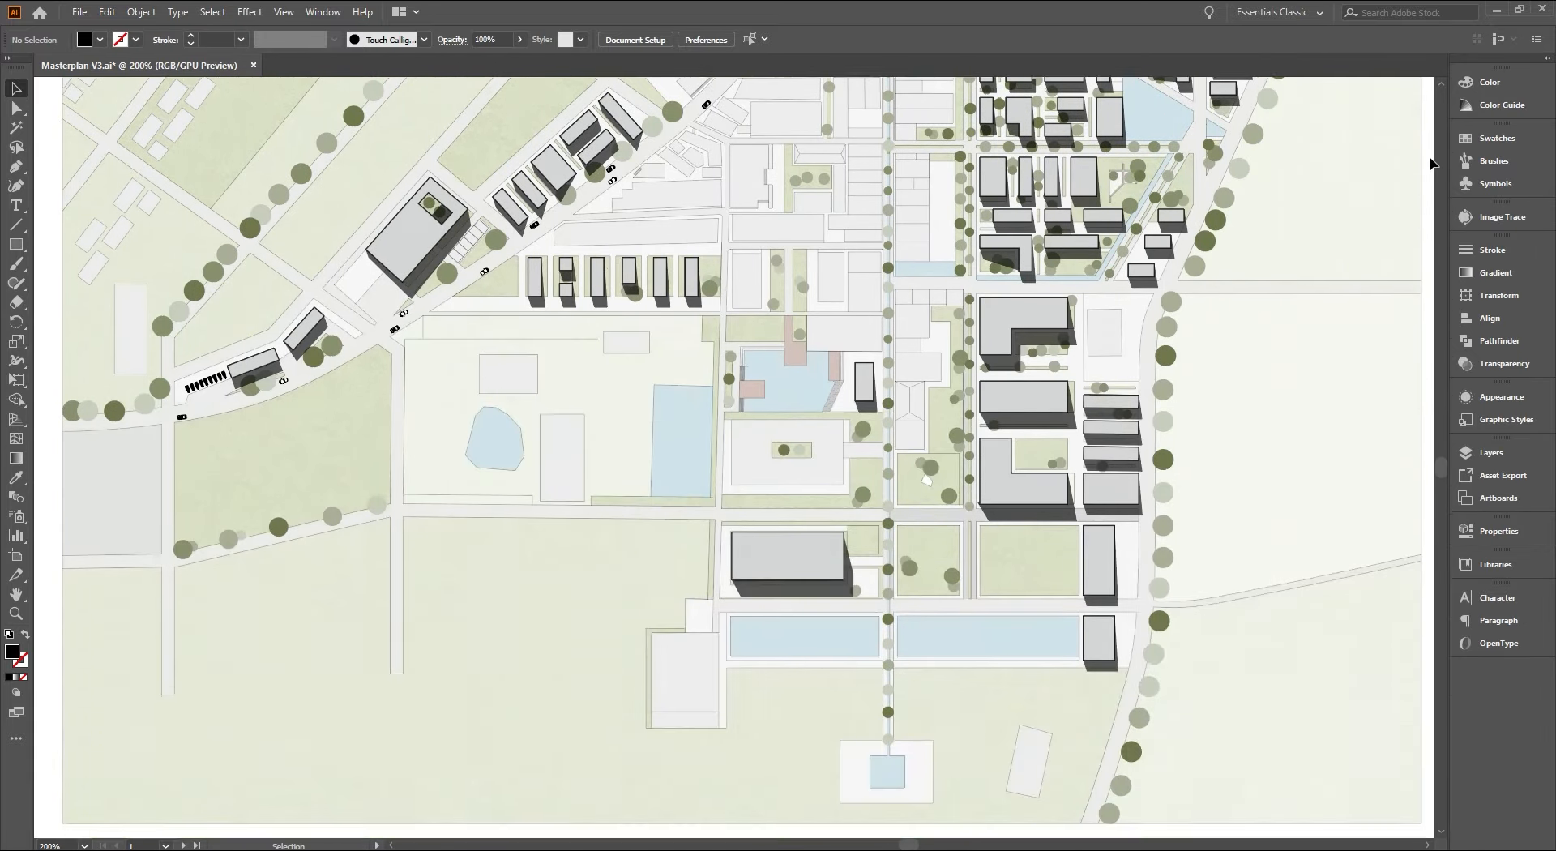
{"action": "scroll", "coordinate": [1431, 163], "scroll_direction": "up", "scroll_amount": 8}
{"action": "scroll", "coordinate": [1297, 357], "scroll_direction": "up", "scroll_amount": 3}
{"action": "left_click_drag", "start_coordinate": [702, 438], "coordinate": [865, 195]}
{"action": "scroll", "coordinate": [864, 194], "scroll_direction": "down", "scroll_amount": 2}
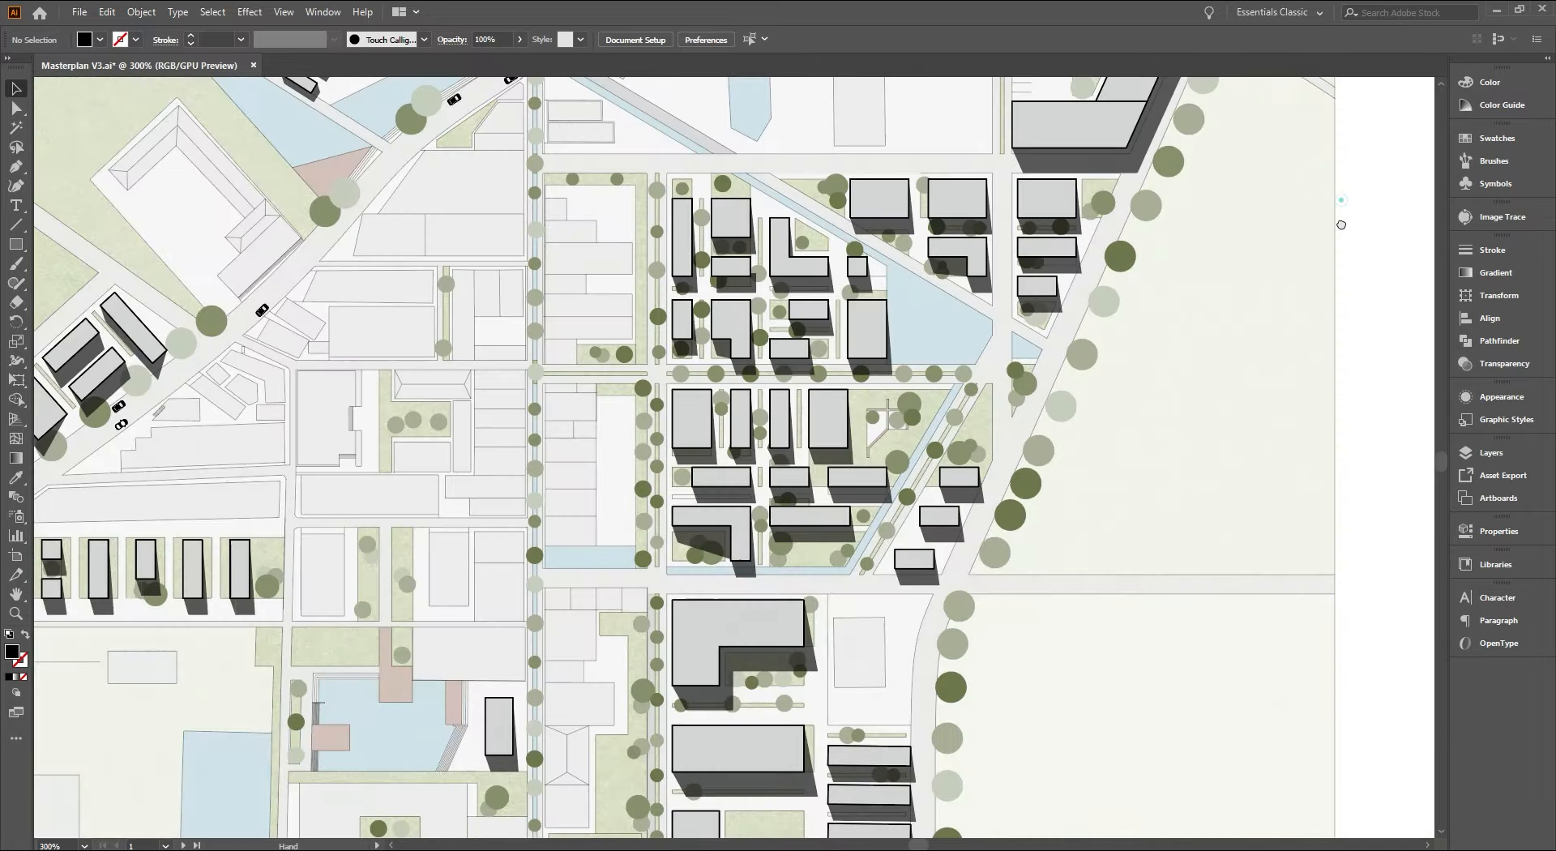
{"action": "left_click_drag", "start_coordinate": [1341, 225], "coordinate": [1351, 311]}
{"action": "scroll", "coordinate": [1070, 344], "scroll_direction": "up", "scroll_amount": 1}
{"action": "left_click_drag", "start_coordinate": [1059, 344], "coordinate": [1028, 290]}
{"action": "left_click_drag", "start_coordinate": [587, 236], "coordinate": [833, 722]}
{"action": "left_click_drag", "start_coordinate": [363, 496], "coordinate": [966, 620]}
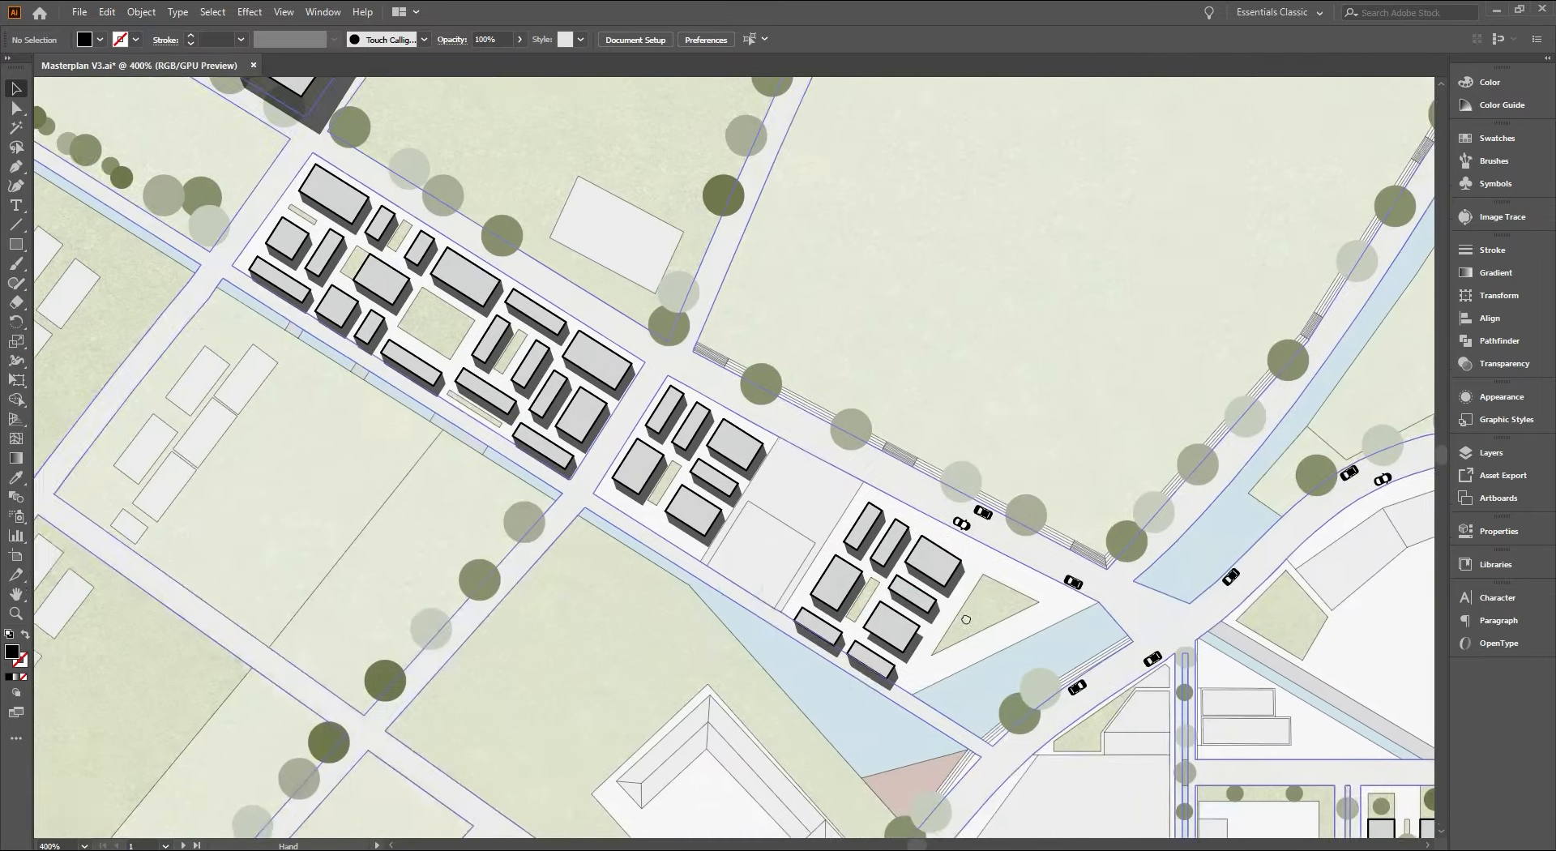
{"action": "left_click_drag", "start_coordinate": [692, 823], "coordinate": [582, 606]}
{"action": "left_click_drag", "start_coordinate": [534, 726], "coordinate": [780, 247]}
{"action": "left_click_drag", "start_coordinate": [338, 594], "coordinate": [696, 407]}
{"action": "left_click_drag", "start_coordinate": [842, 203], "coordinate": [845, 739]}
{"action": "left_click_drag", "start_coordinate": [964, 214], "coordinate": [1098, 753]}
{"action": "left_click_drag", "start_coordinate": [1105, 212], "coordinate": [1062, 583]}
{"action": "left_click_drag", "start_coordinate": [1346, 559], "coordinate": [926, 330]}
{"action": "left_click_drag", "start_coordinate": [1337, 616], "coordinate": [689, 213]}
{"action": "left_click_drag", "start_coordinate": [1217, 716], "coordinate": [881, 279]}
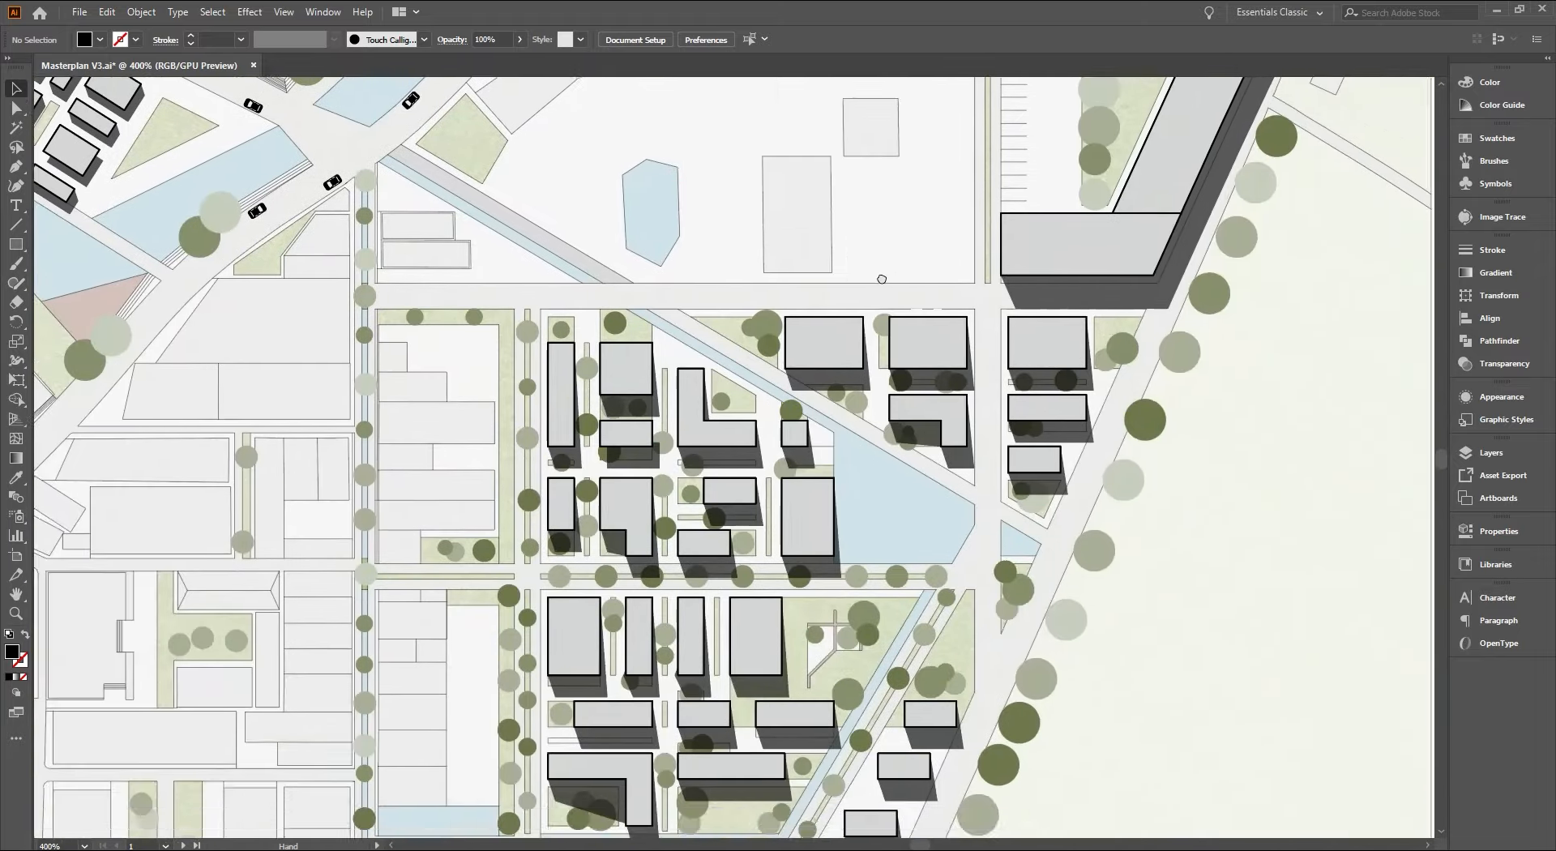
{"action": "key", "text": "ctrl+0"}
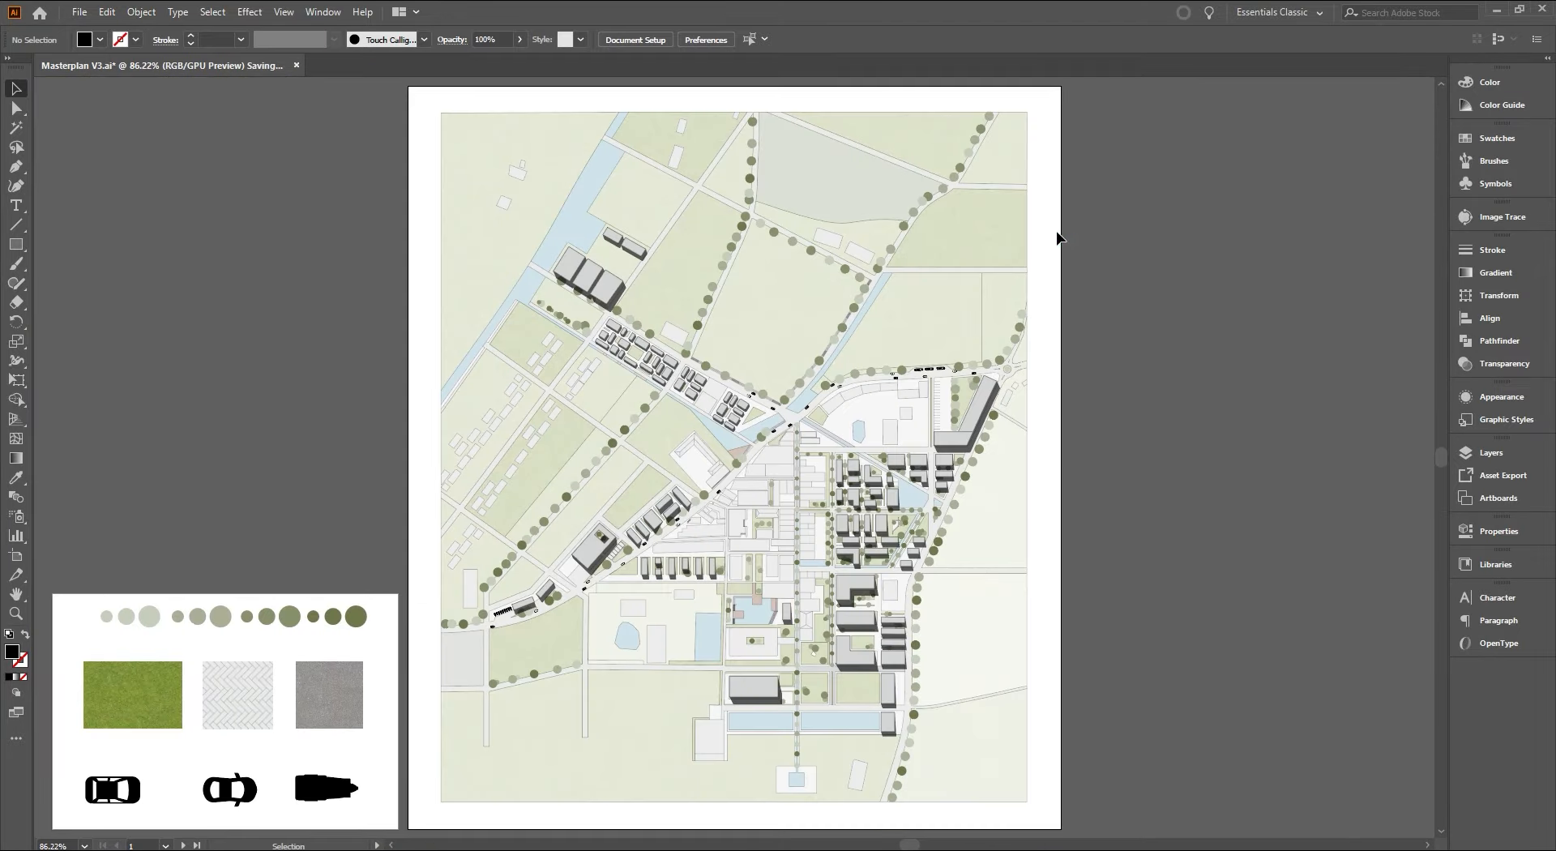